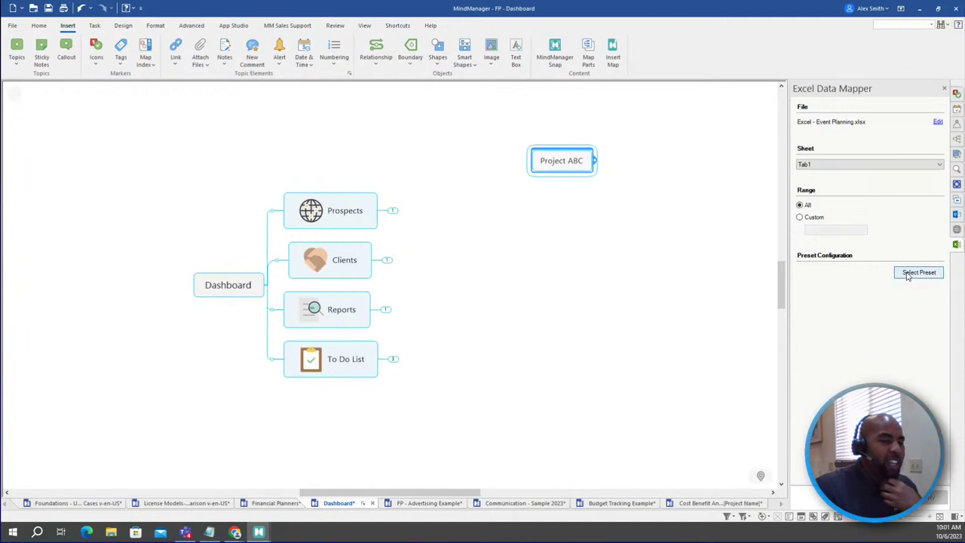
Step: Load the local preset Preset - Event Planning.mmxp from Examples > Advanced > Integrations > Excel Data Mapper > Event Planning for the data mapping
click(909, 275)
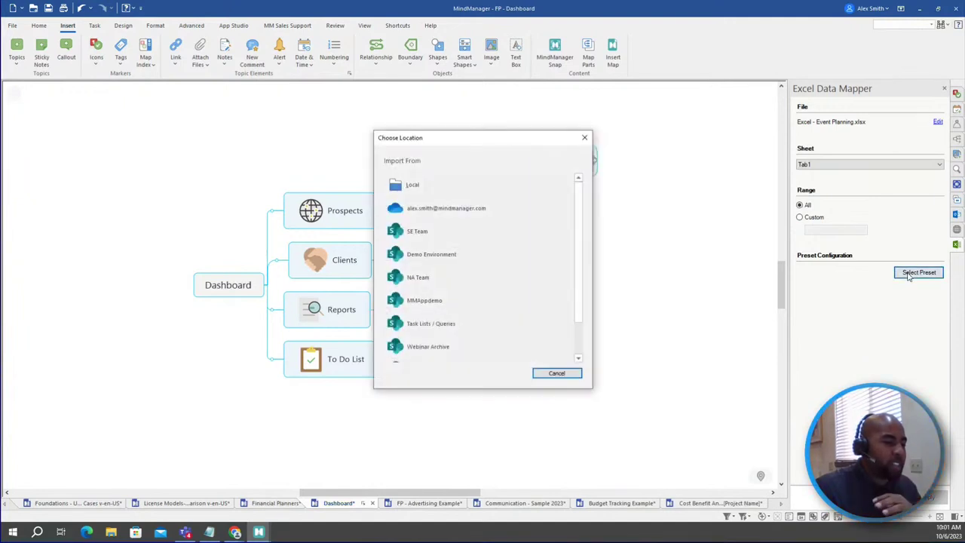
click(533, 187)
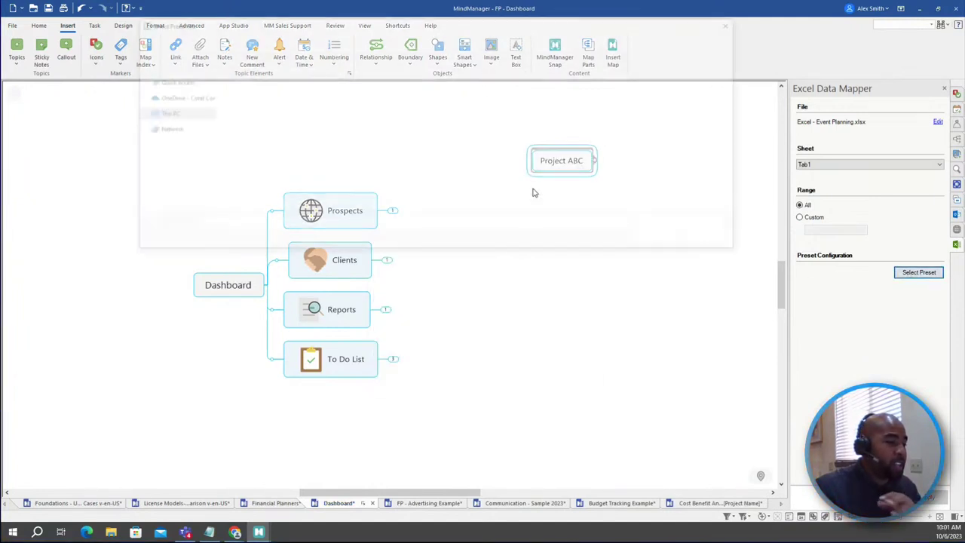
click(288, 40)
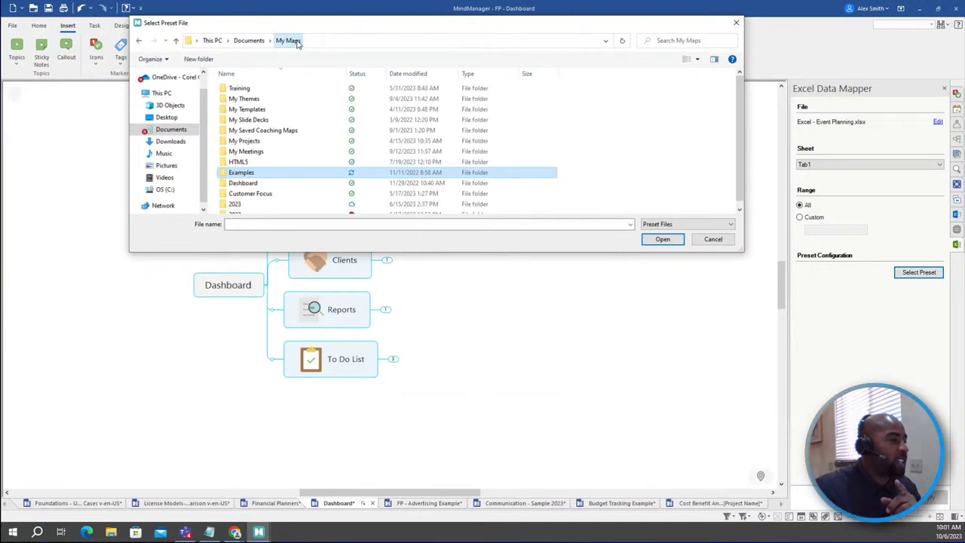
double_click(257, 173)
double_click(245, 98)
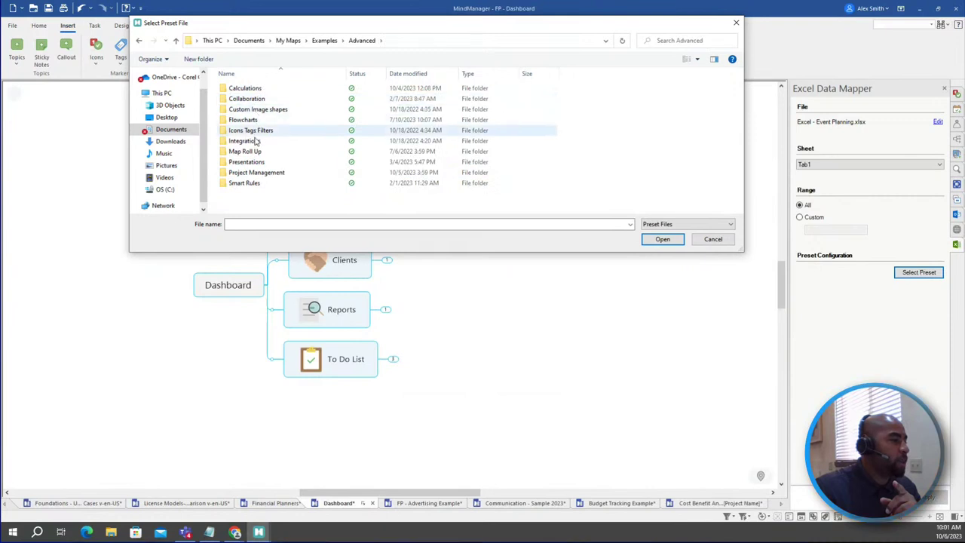
double_click(254, 141)
double_click(249, 89)
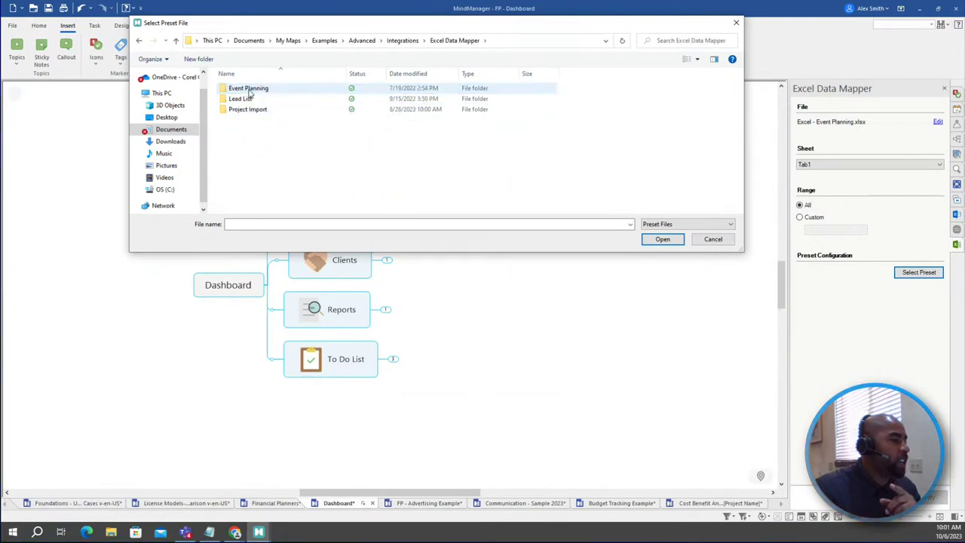
double_click(249, 90)
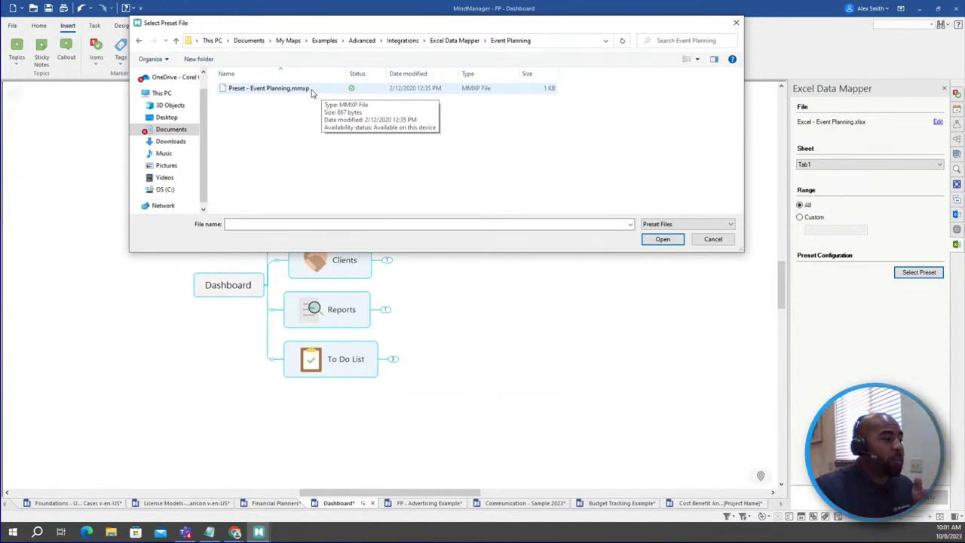
double_click(268, 88)
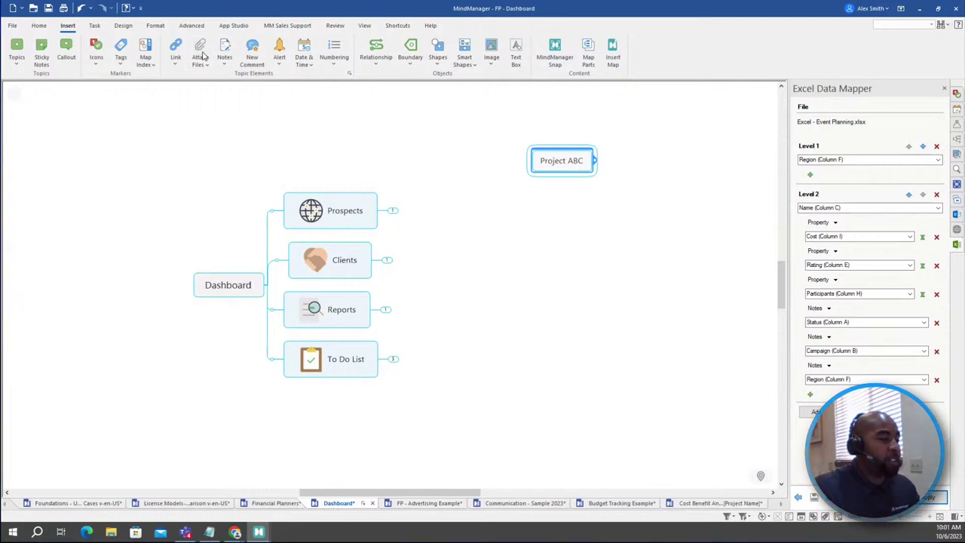
Step: Attach the existing workbook Excel - Event Planning from the Excel Data Mapper's Event Planning folder to the Project ABC topic
click(201, 56)
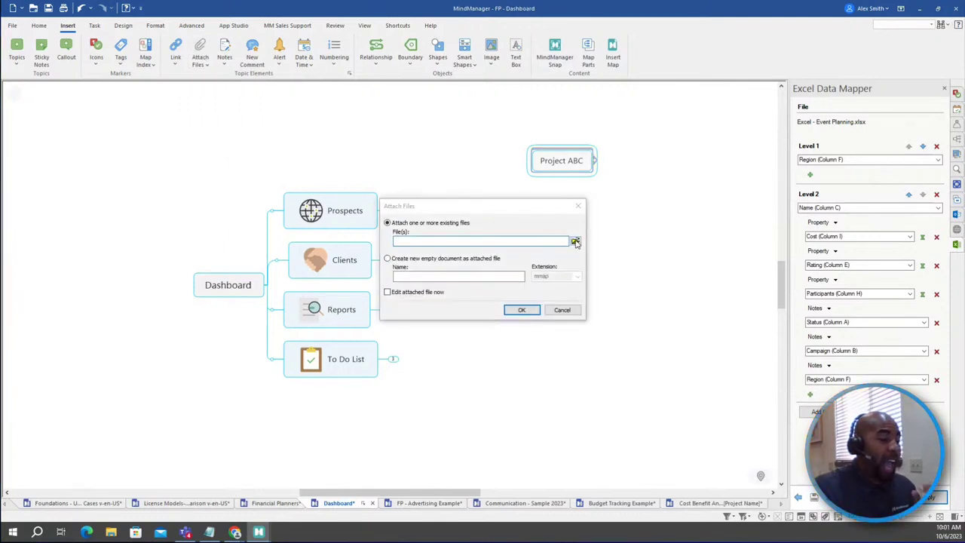
click(575, 241)
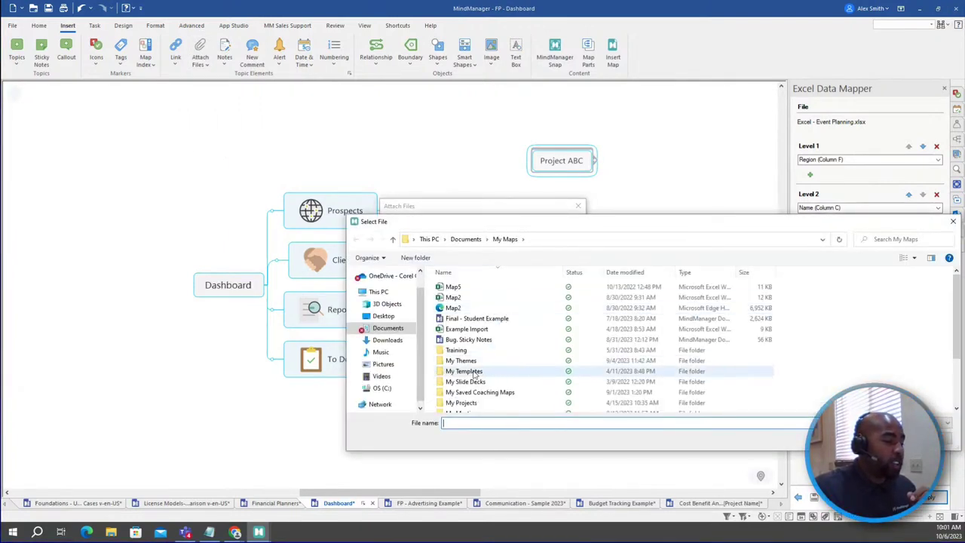
scroll(475, 374, down, 1)
double_click(456, 403)
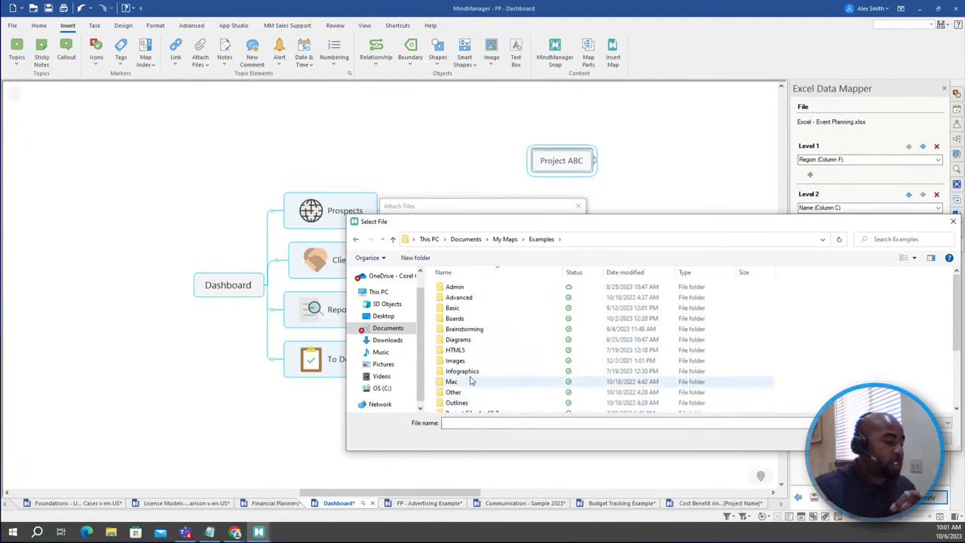
double_click(472, 300)
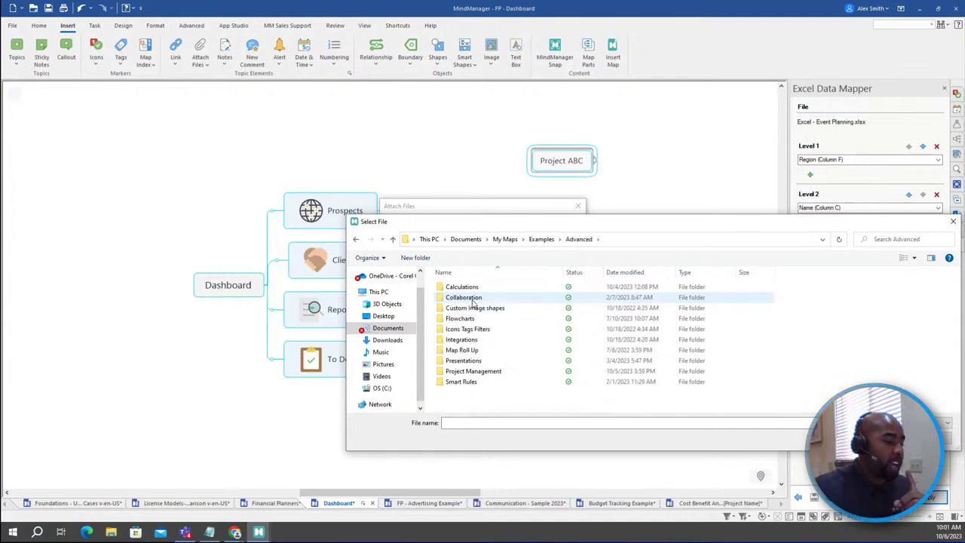
click(473, 344)
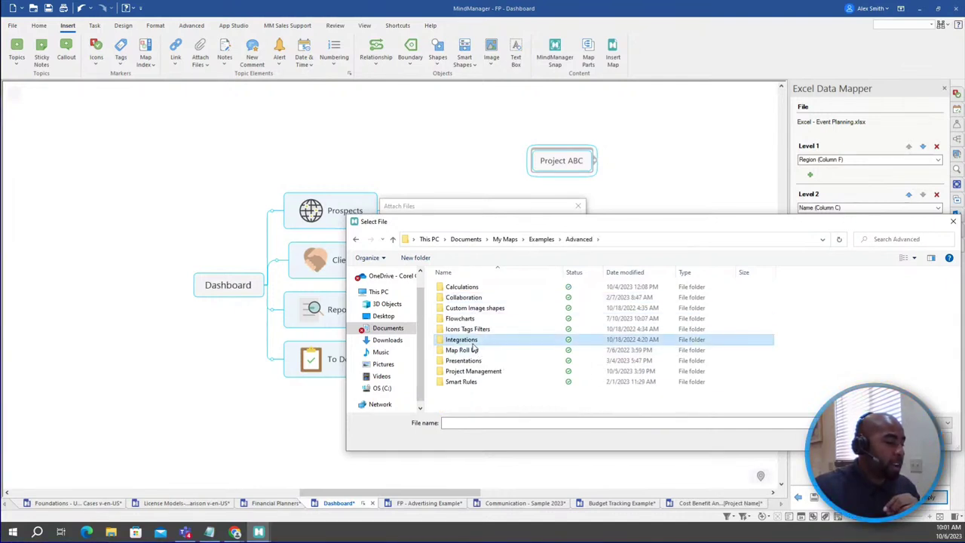
double_click(471, 341)
double_click(467, 287)
double_click(468, 287)
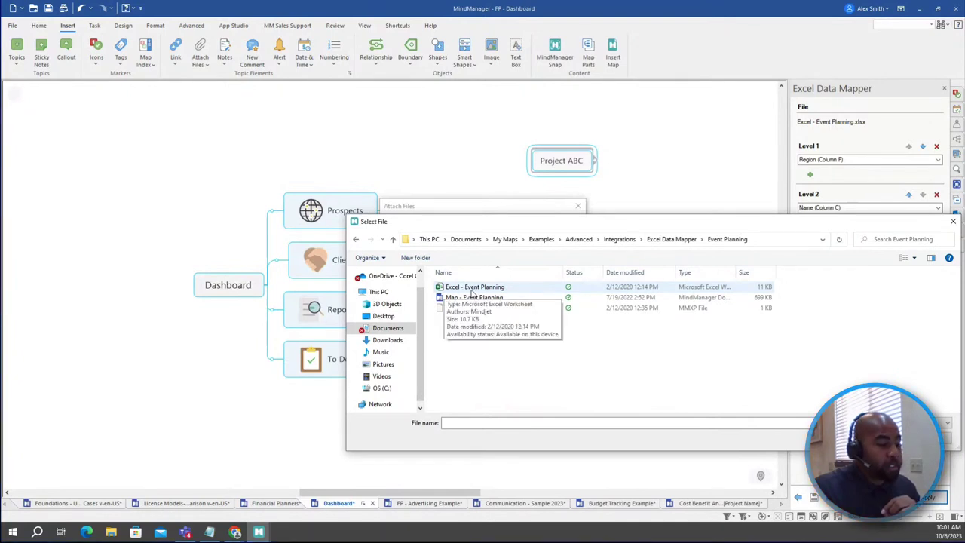
click(465, 290)
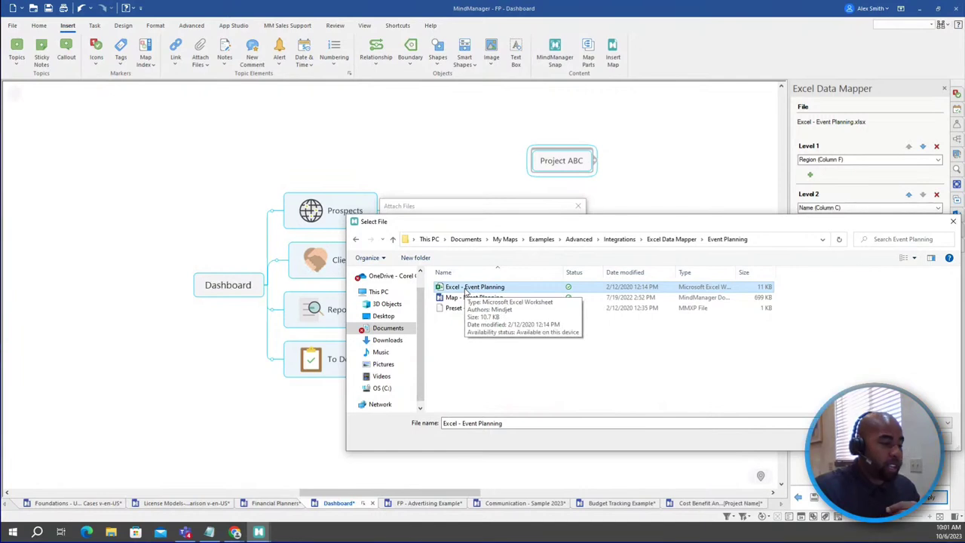
double_click(465, 290)
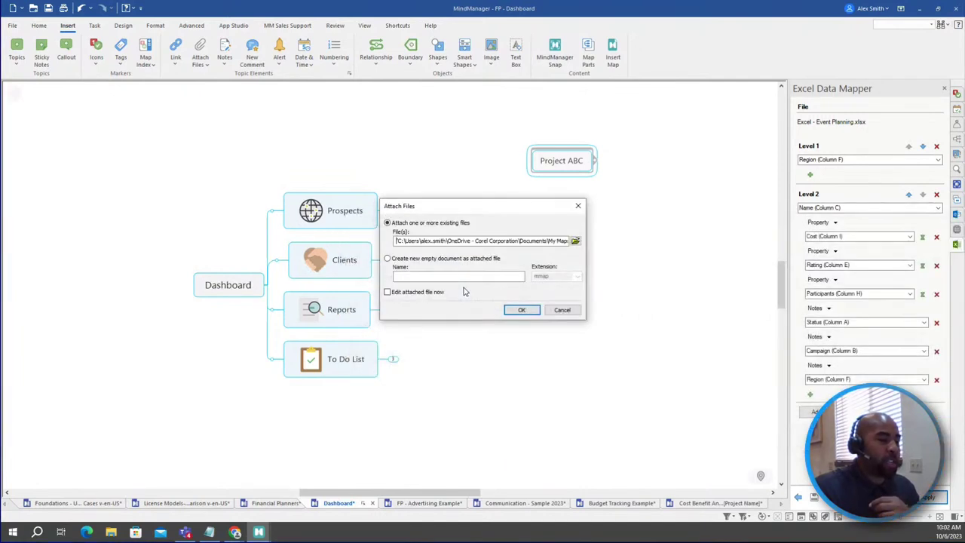
click(522, 310)
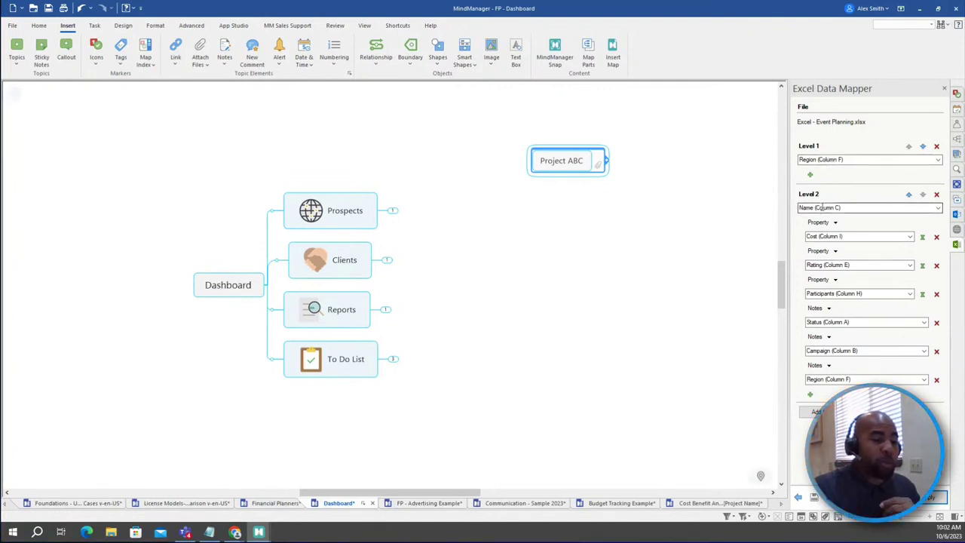
Step: Add two subtopics named Regional and Status to the Project ABC topic
click(602, 160)
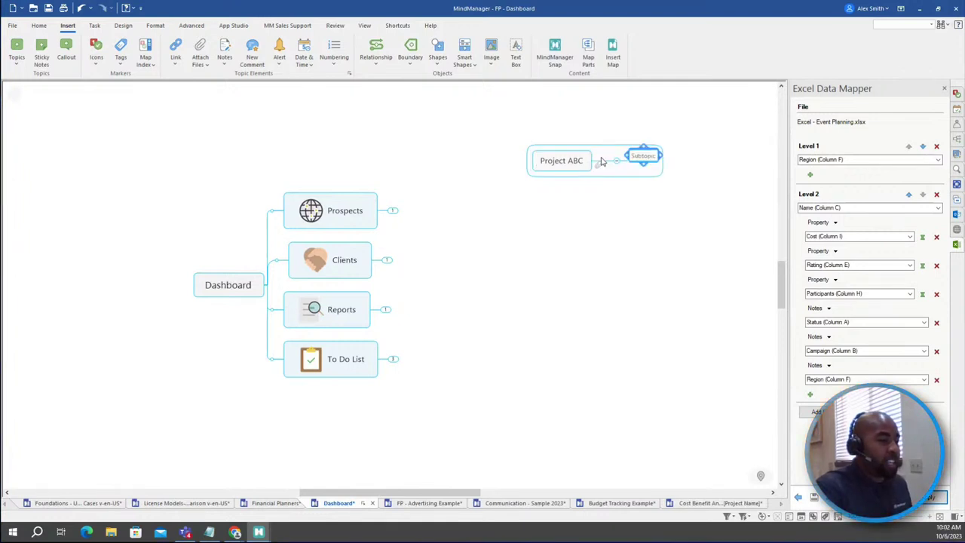
text(Te)
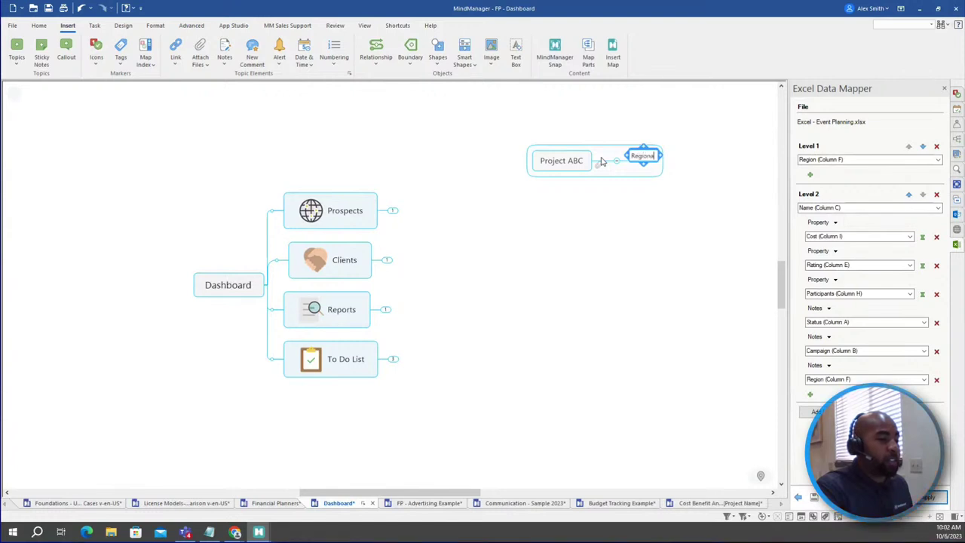
click(602, 160)
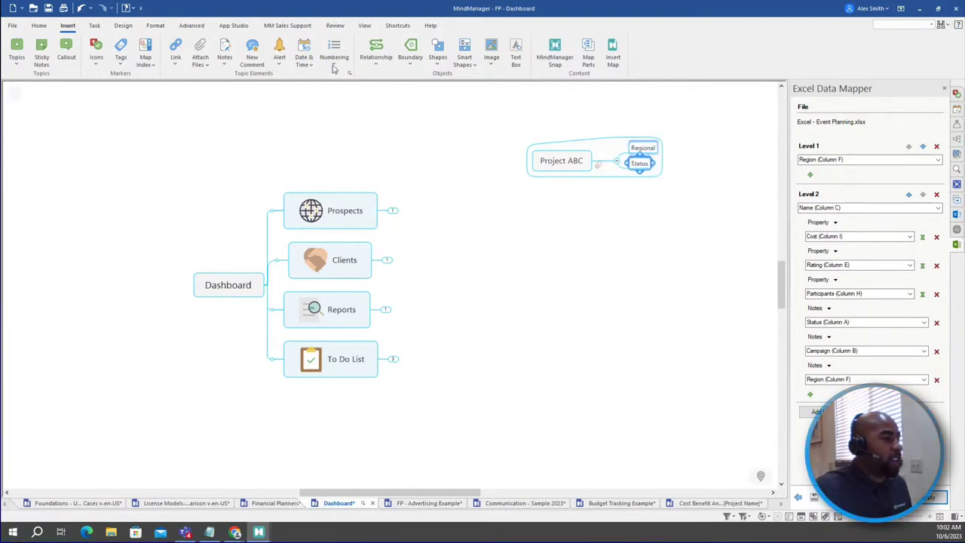
Step: Format the Regional and Status subtopics in bold at font size 20
click(151, 28)
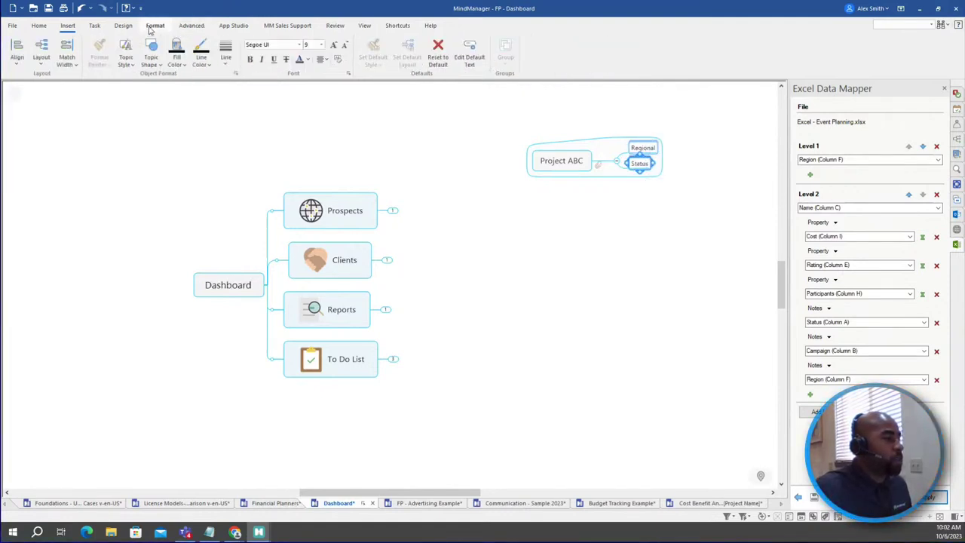
click(250, 60)
click(322, 45)
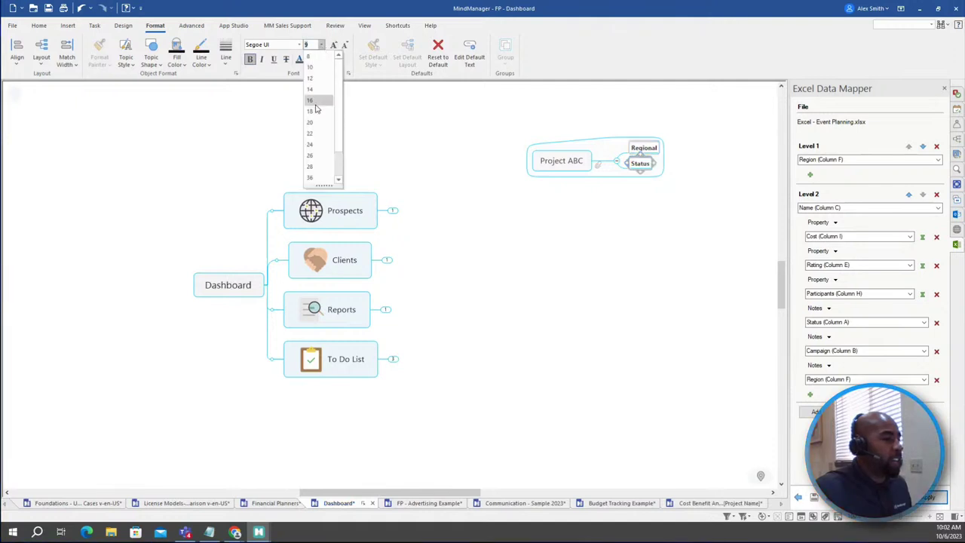
click(317, 129)
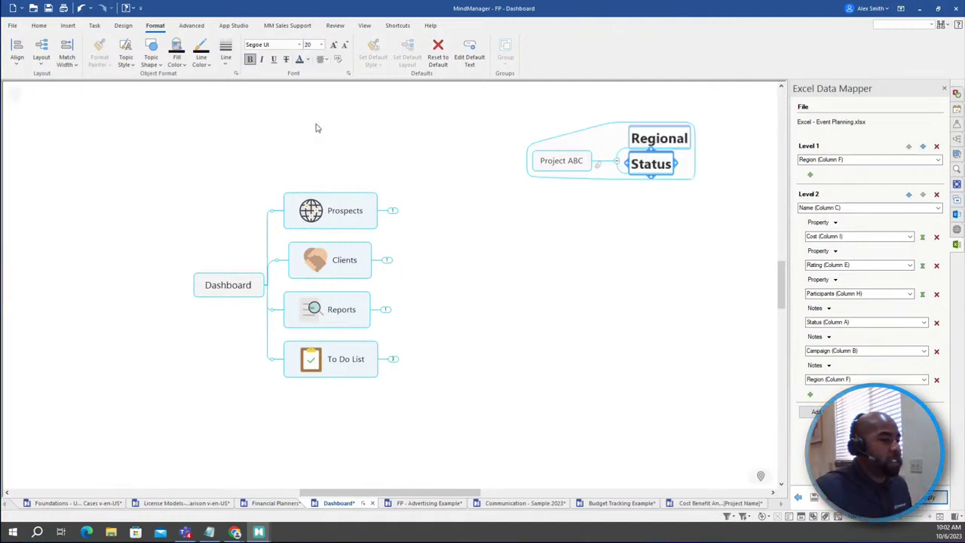
click(536, 211)
Step: Preview the workbook attached to Project ABC beside the map, widen the preview and examine its event data columns
click(662, 140)
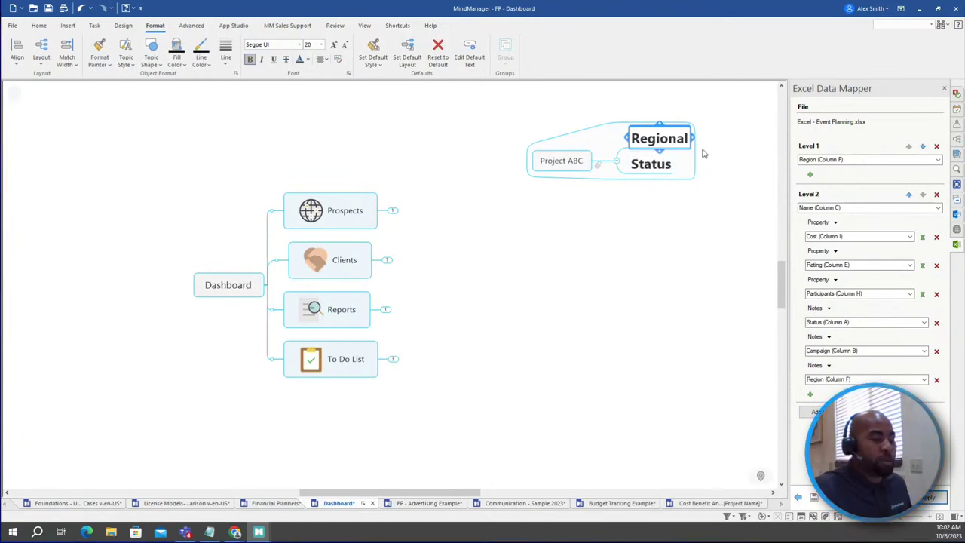
click(600, 168)
click(600, 168)
click(537, 300)
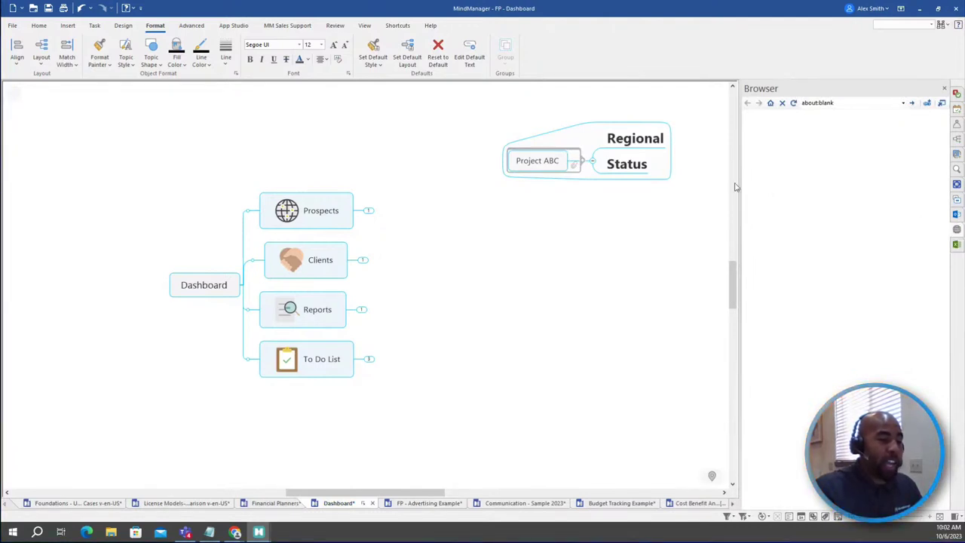
mouse_move(575, 166)
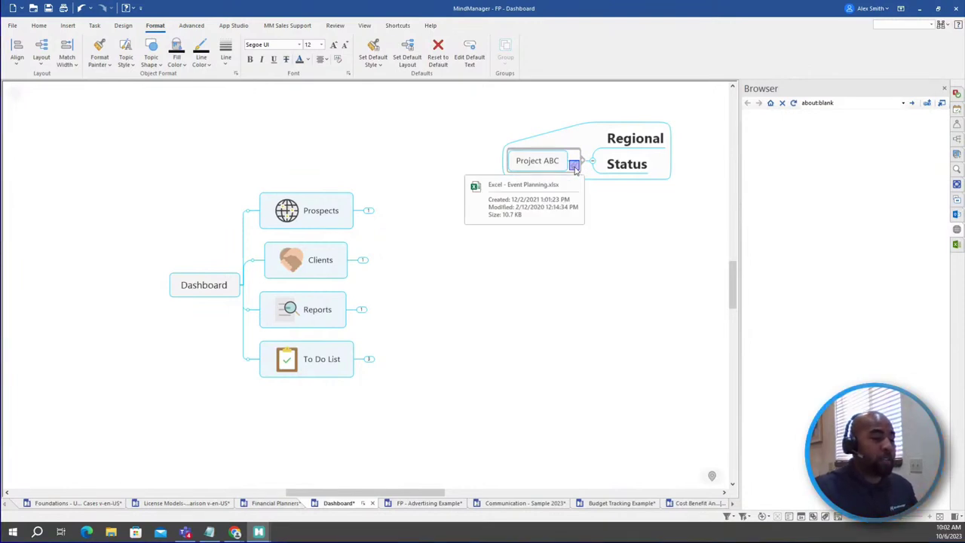
click(574, 166)
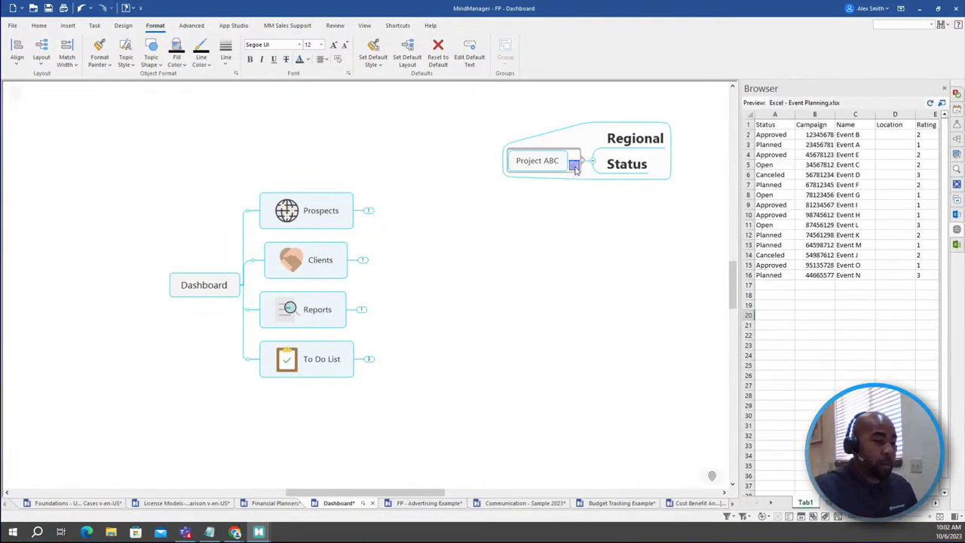
drag(741, 215, 536, 218)
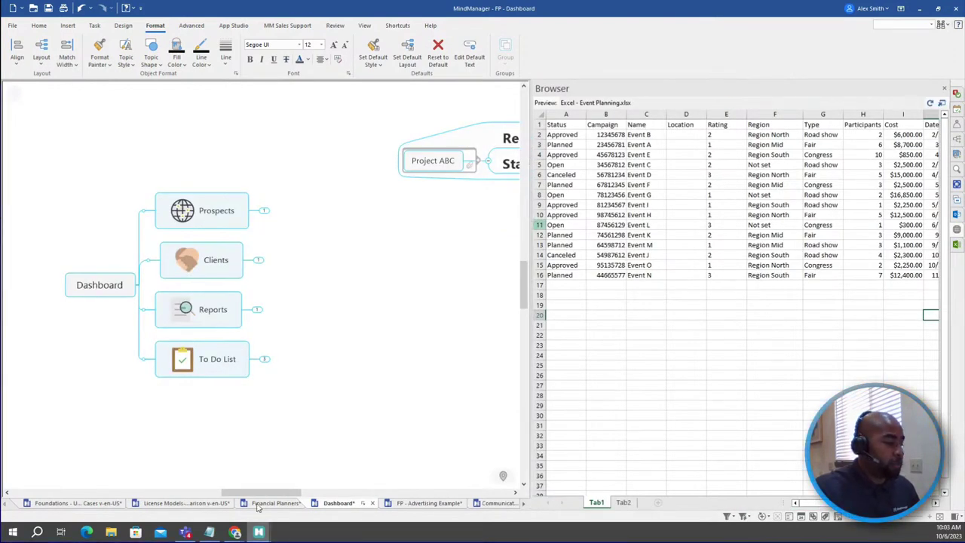
drag(265, 493, 309, 495)
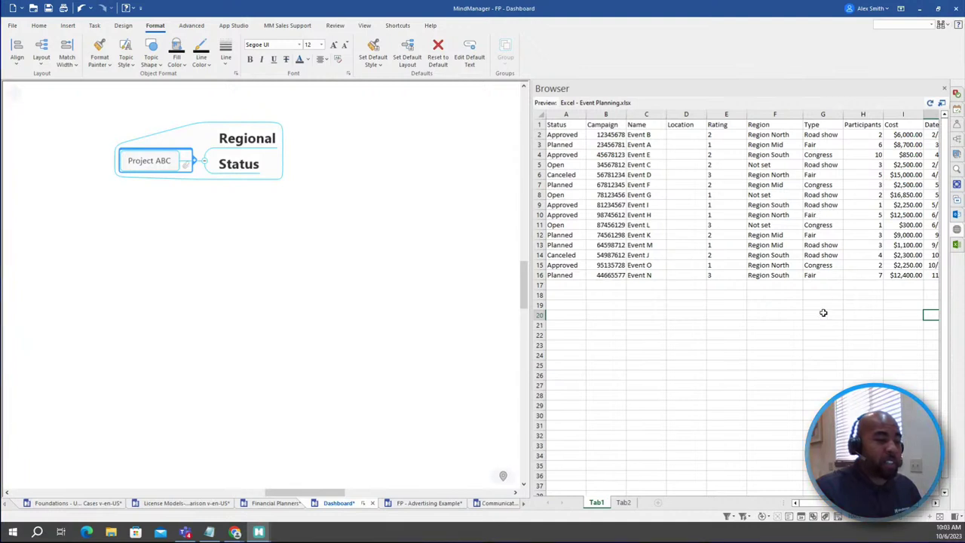
drag(814, 503, 825, 503)
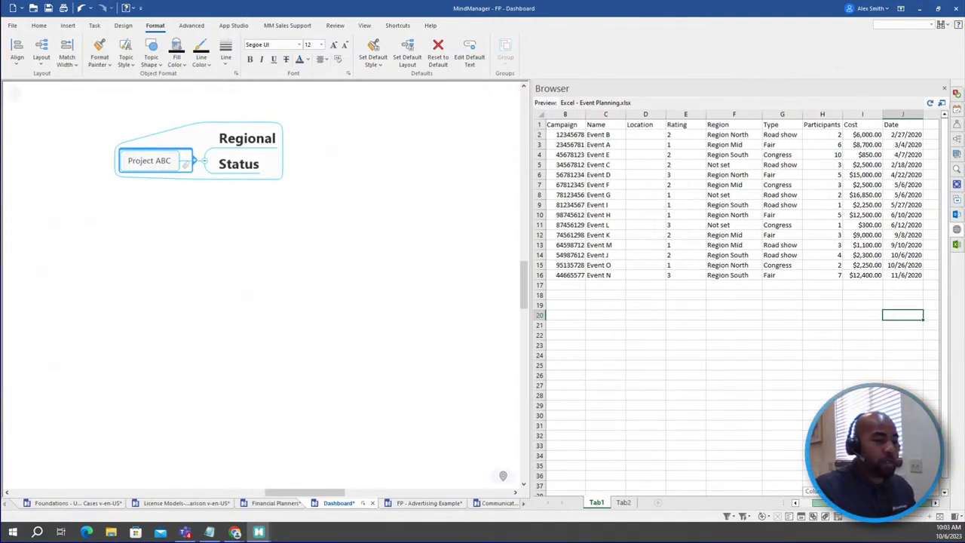
drag(826, 502, 813, 502)
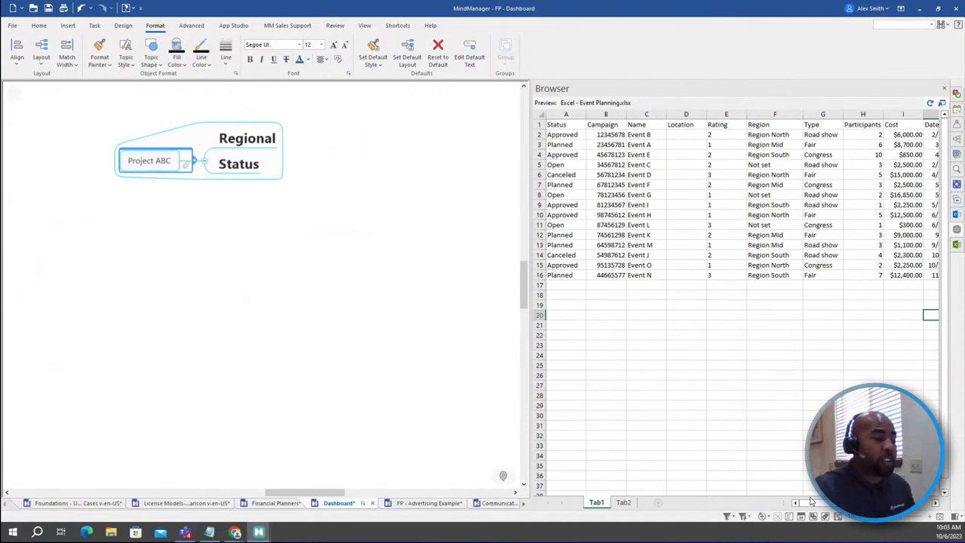
Step: Import the Event Planning data under the Regional subtopic using the loaded mapping, with Region as level 1 and Name as level 2
click(263, 146)
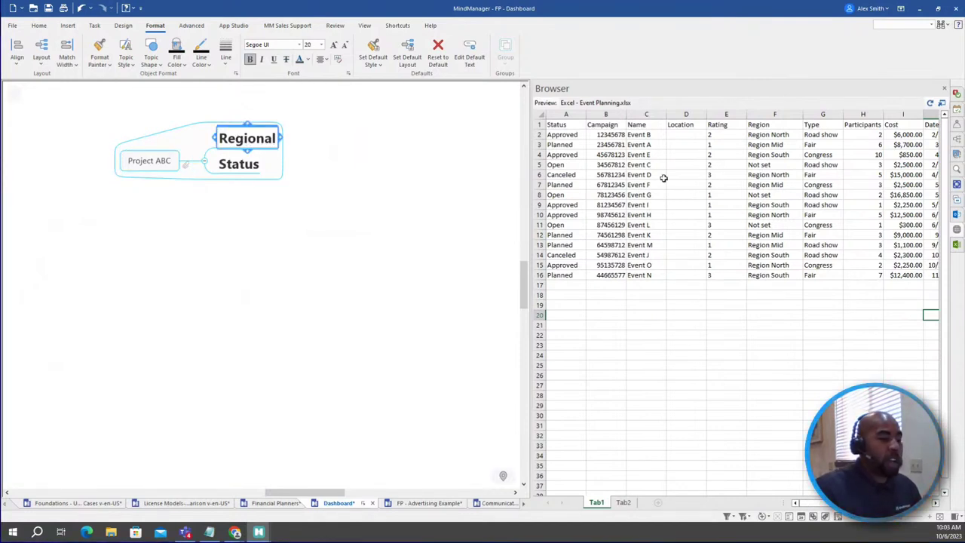
scroll(926, 239, down, 1)
click(957, 245)
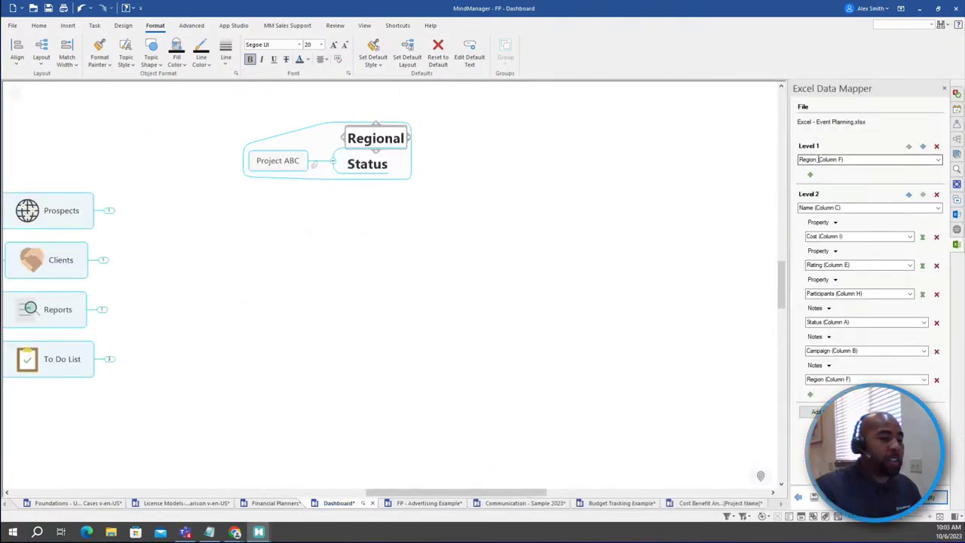
click(933, 499)
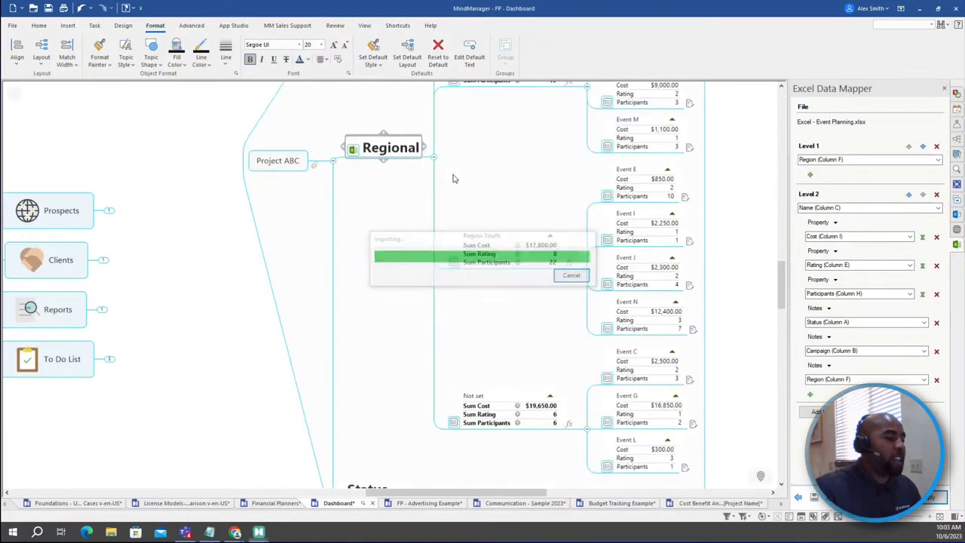
scroll(547, 207, up, 5)
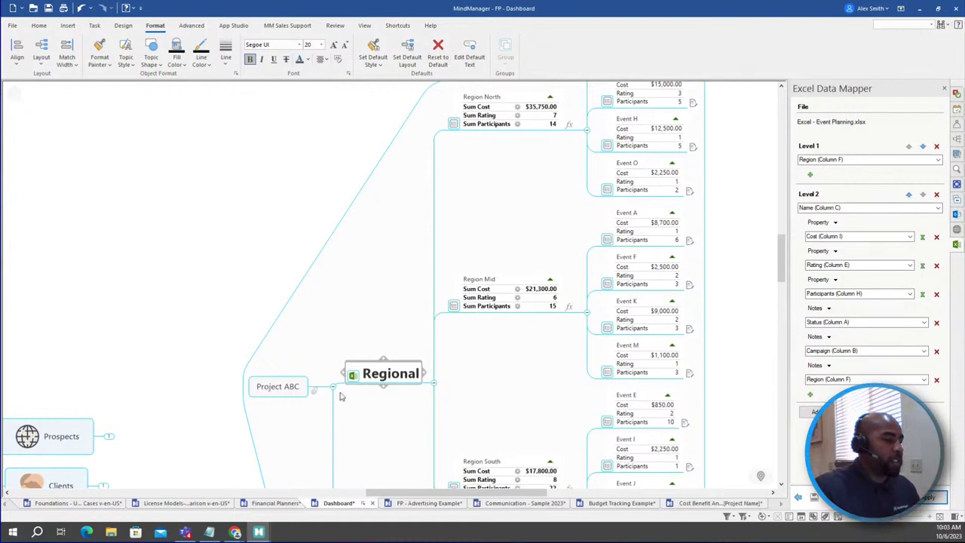
click(422, 373)
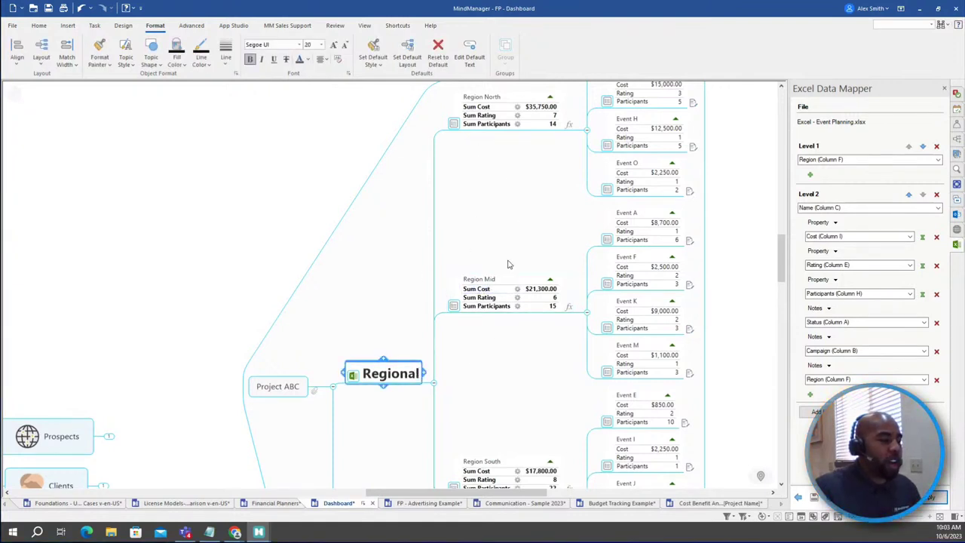
Step: Change the layout of the Regional branch so its region topics spread out below it with their events stacked underneath
scroll(603, 159, down, 5)
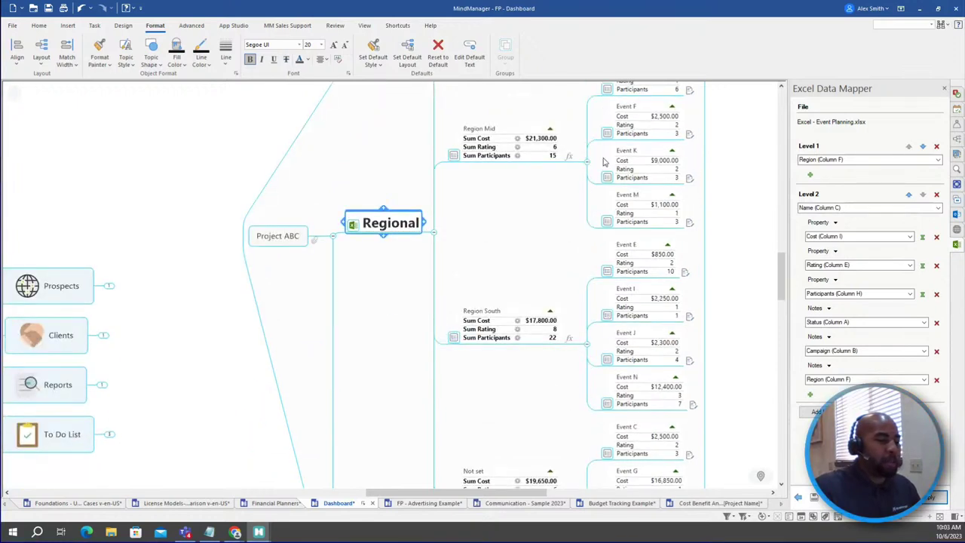
scroll(603, 161, up, 5)
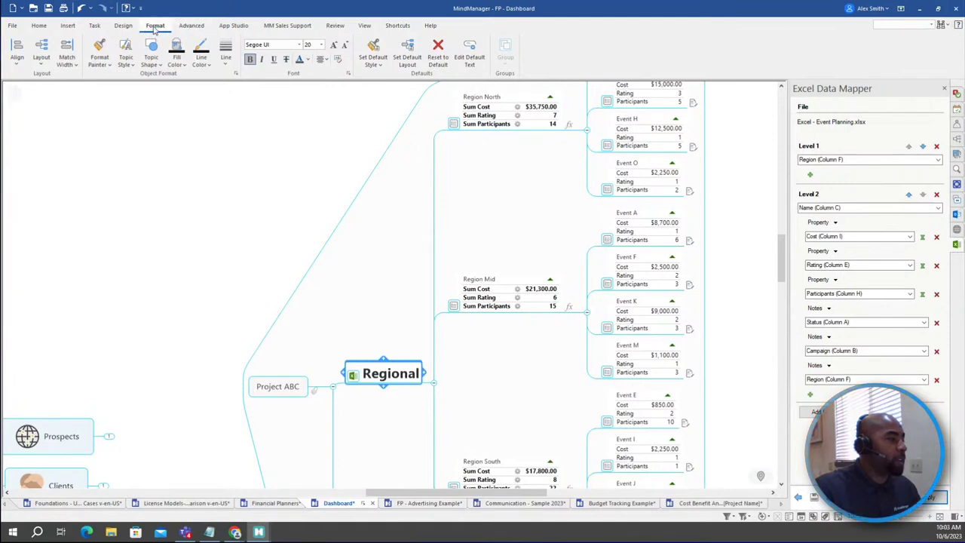
click(41, 57)
click(85, 117)
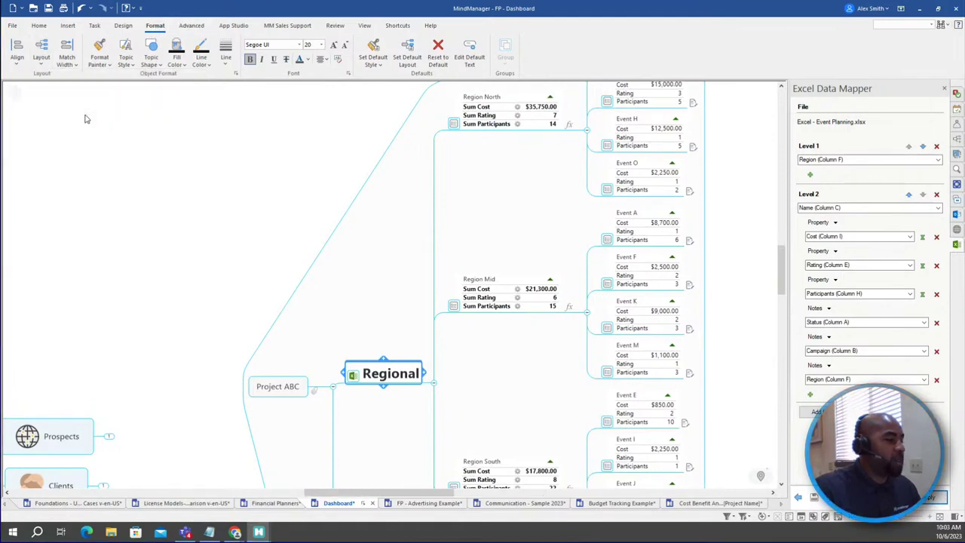
scroll(427, 392, down, 3)
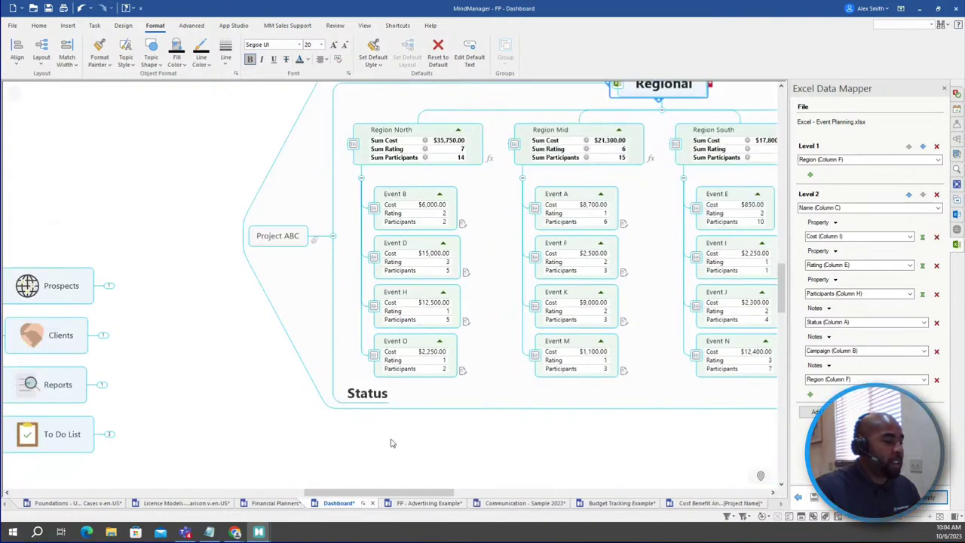
drag(357, 492, 417, 492)
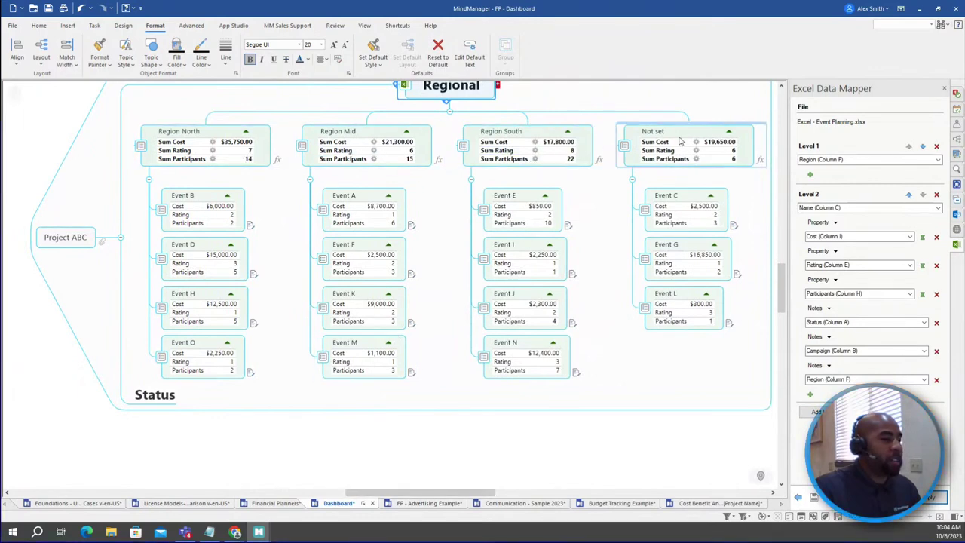
Step: Import the Event Planning data under the Status subtopic with Status (Column A) as level 1 and Name as level 2
click(160, 400)
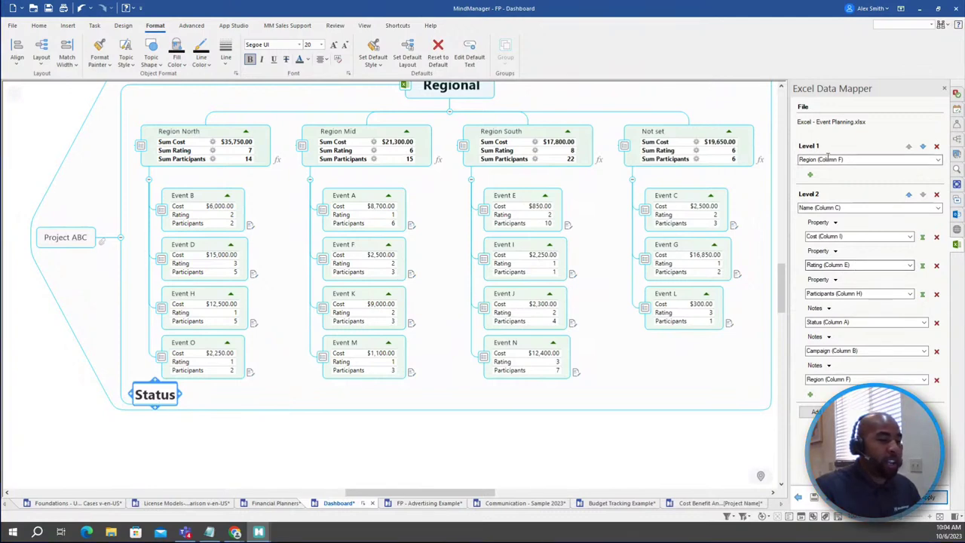
click(938, 162)
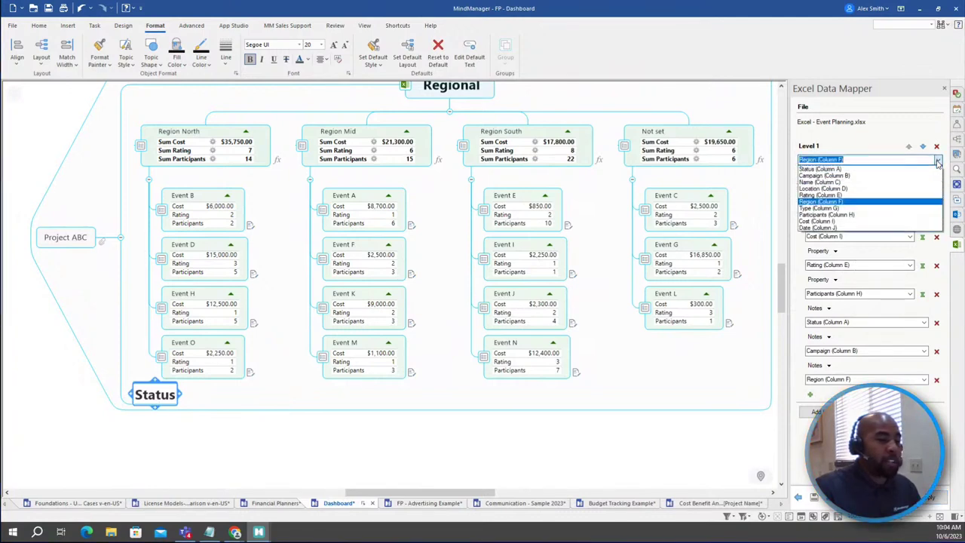
click(825, 170)
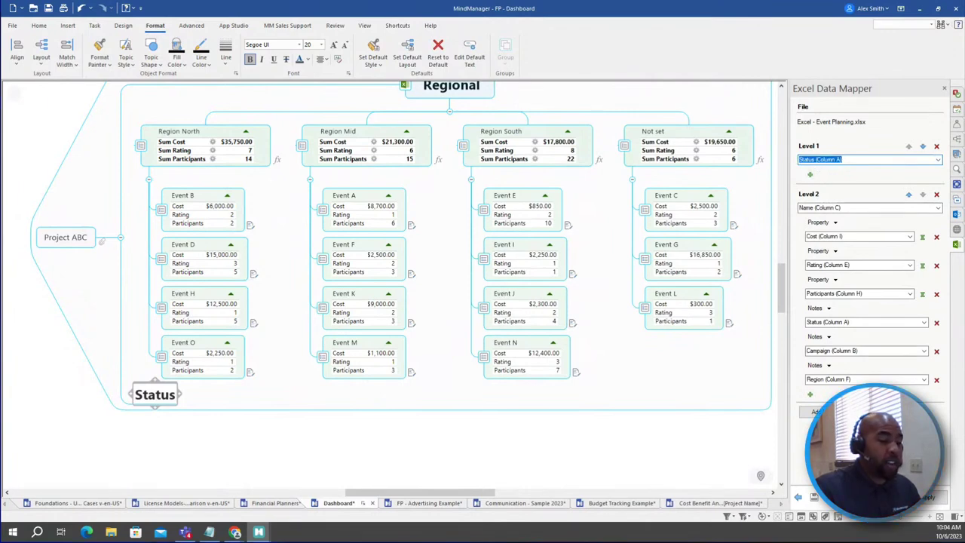
click(931, 497)
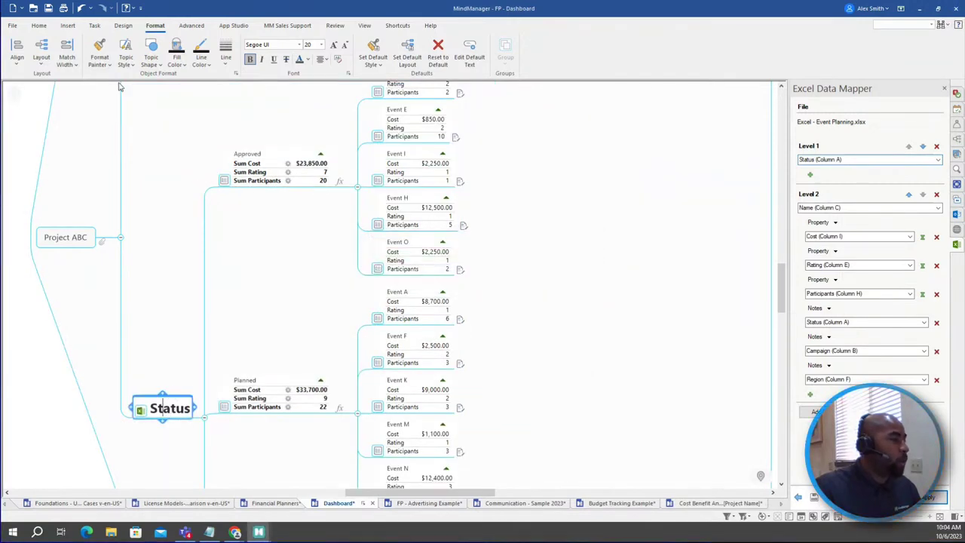
Step: Give the Status branch the same top-down layout as the Regional branch
click(41, 60)
click(60, 117)
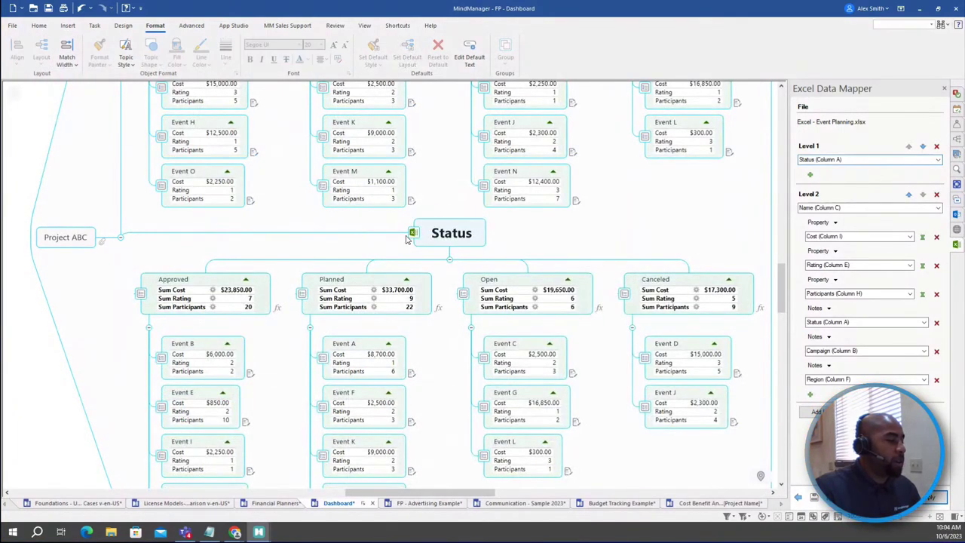
scroll(341, 226, down, 2)
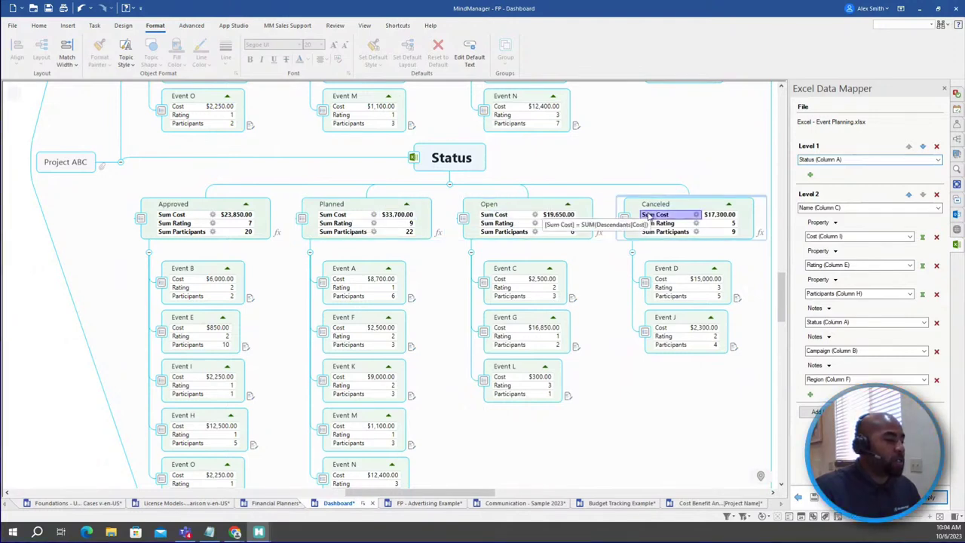
Step: Move Event A and Event K from the Planned topic to the Canceled topic in the Status branch
click(360, 274)
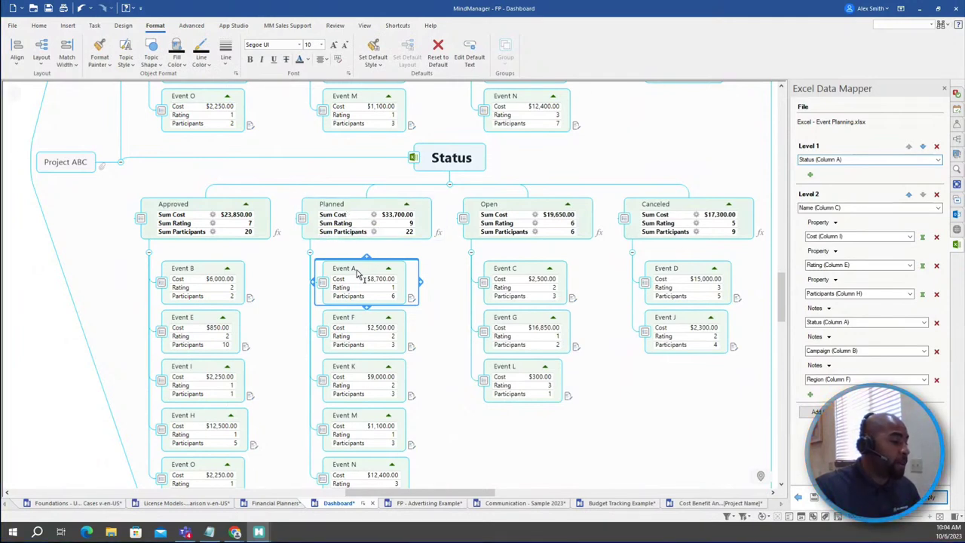
drag(360, 274, 668, 352)
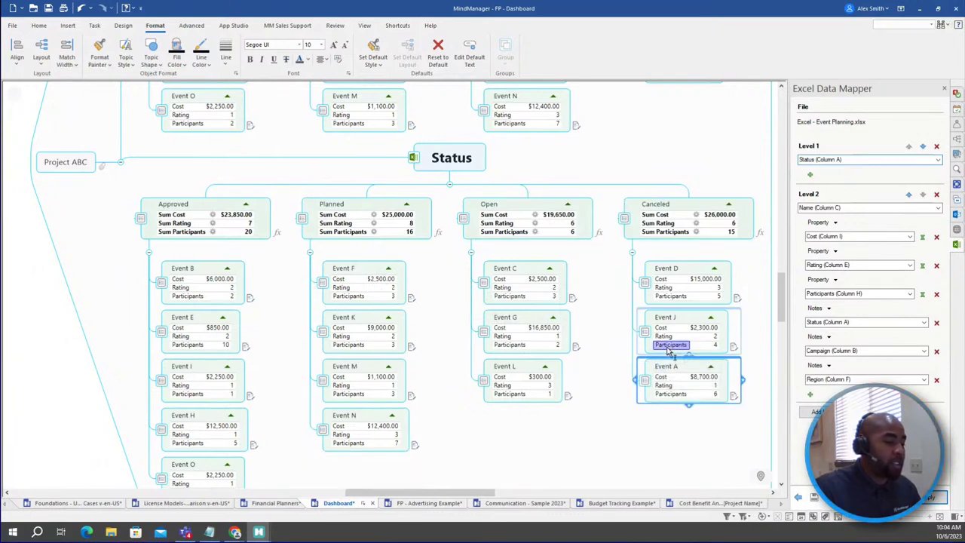
click(376, 318)
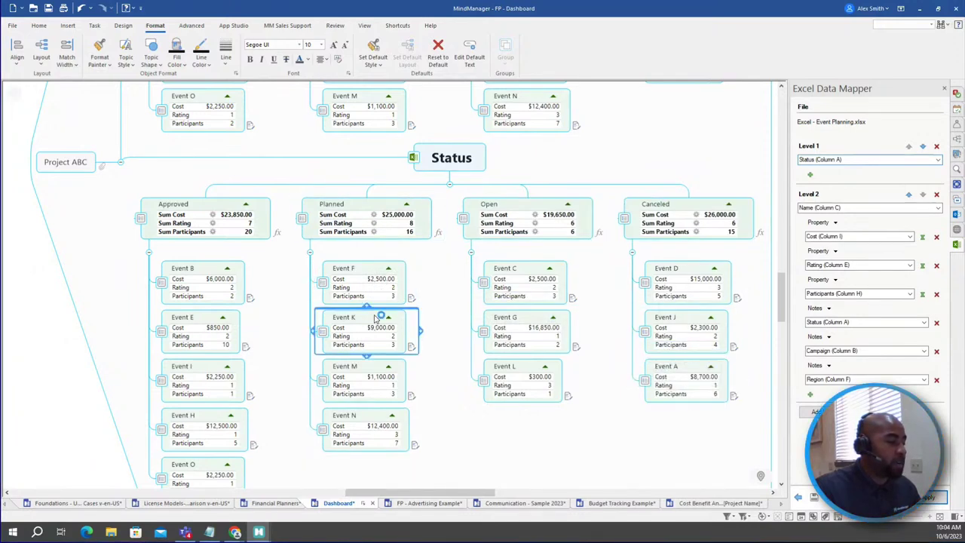
drag(376, 318, 621, 355)
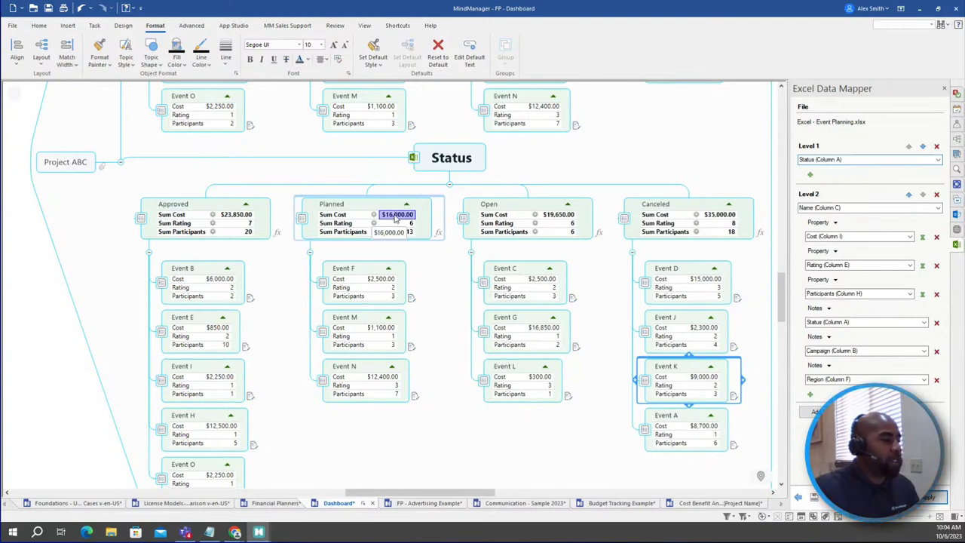
Step: Collapse the Status and Regional branches and expand them both again
click(449, 186)
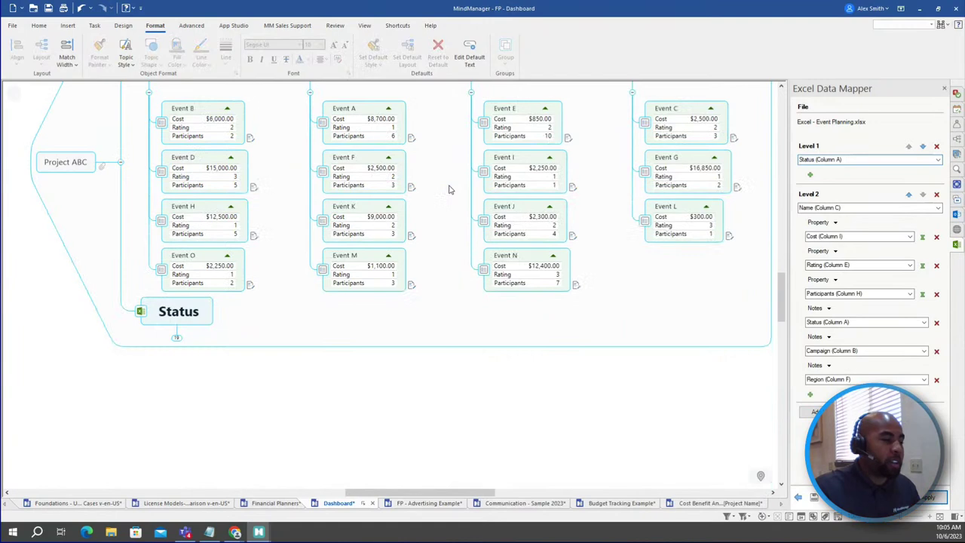
click(450, 181)
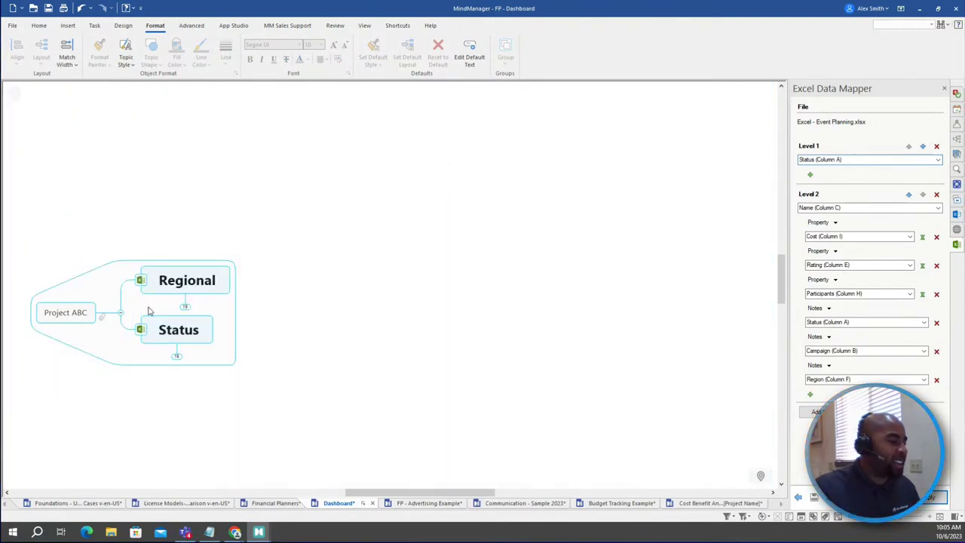
click(185, 306)
scroll(220, 369, down, 2)
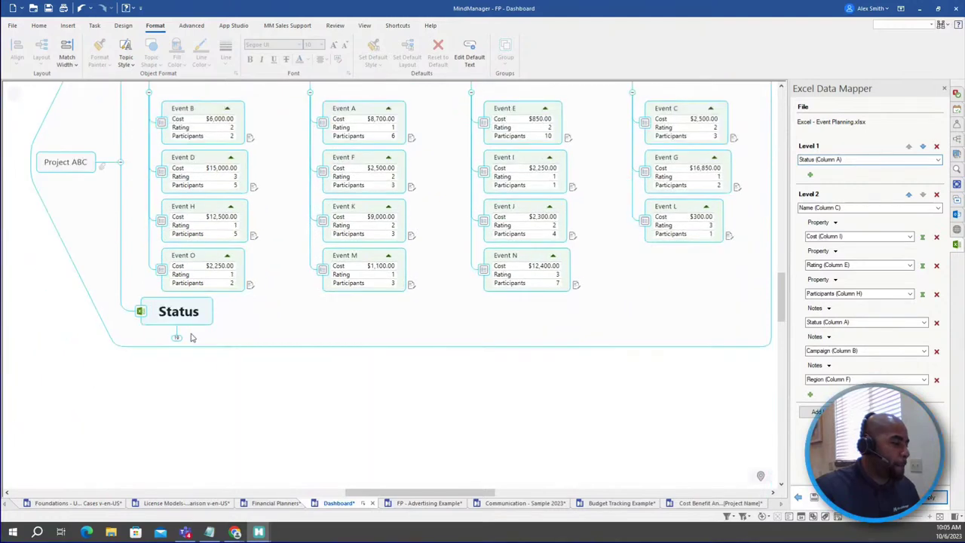
click(178, 337)
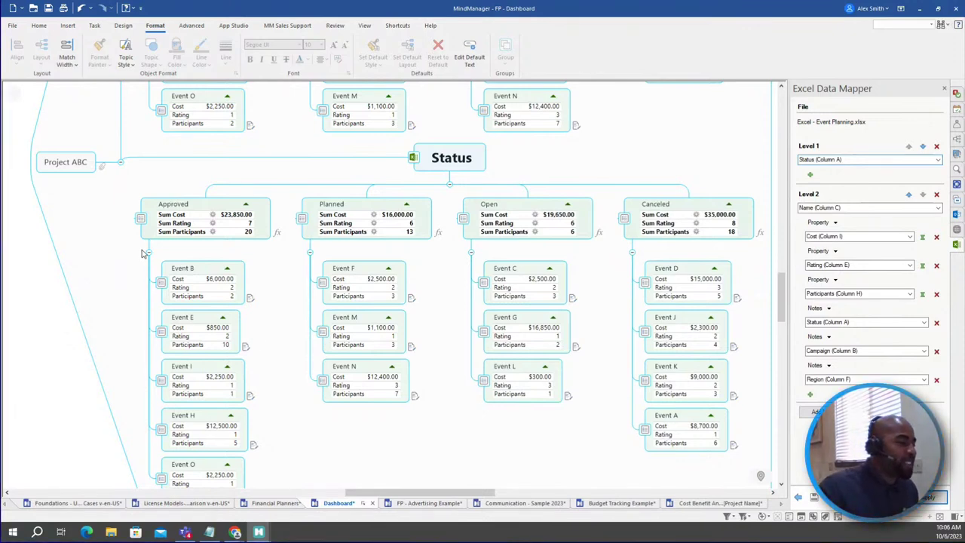
Step: Collapse the Status and Regional branches under the Project ABC topic
click(449, 186)
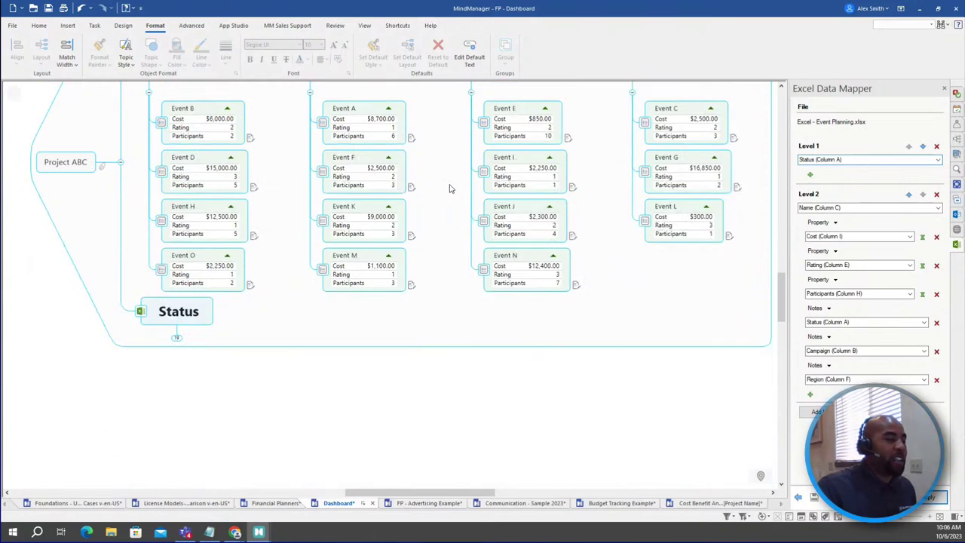
click(449, 99)
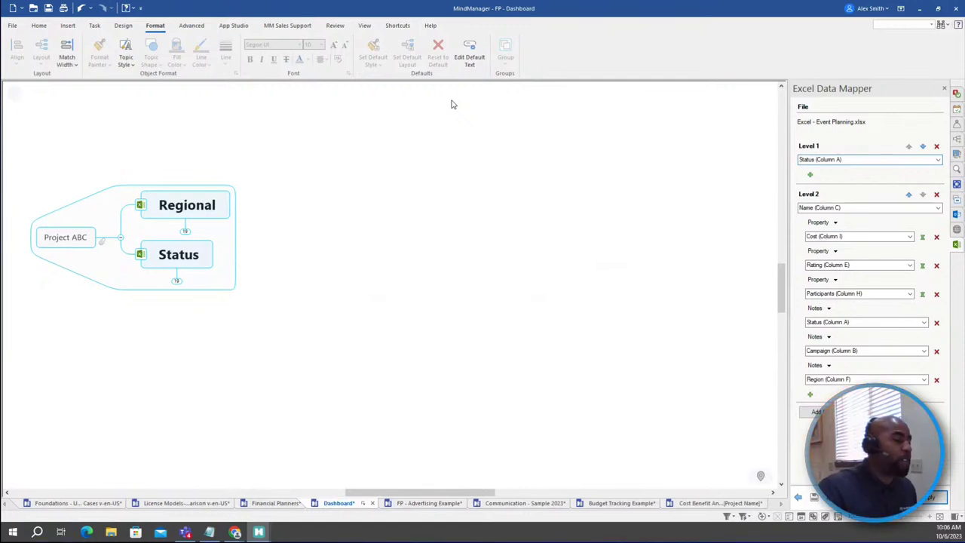
Step: Open the Brainstorming with Smart Rules map from the Brainstorming folder inside the My Maps Examples folder
click(12, 25)
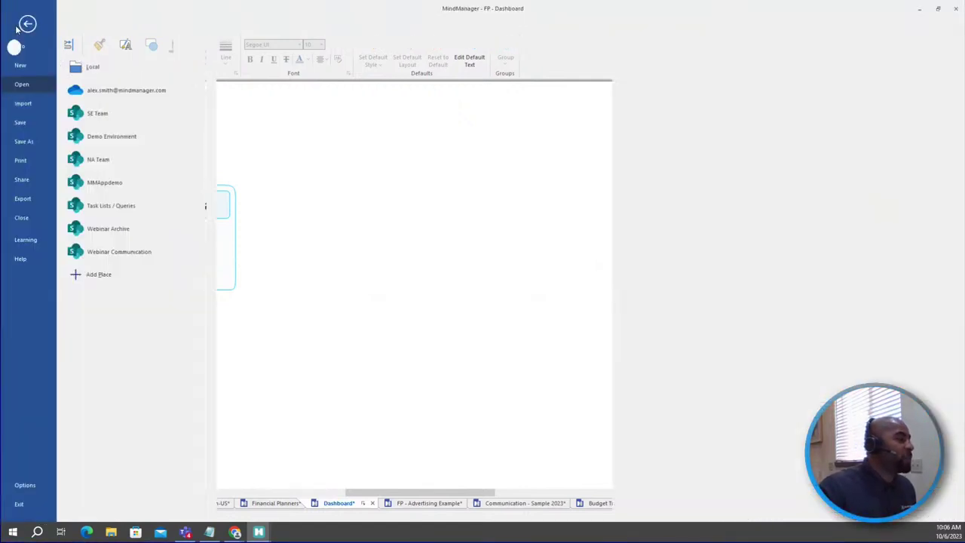
key(Escape)
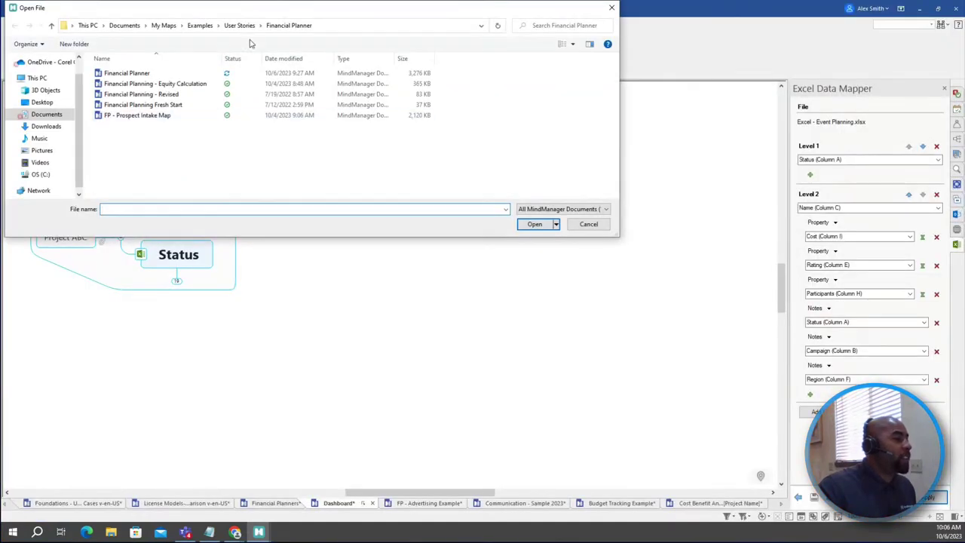
click(164, 26)
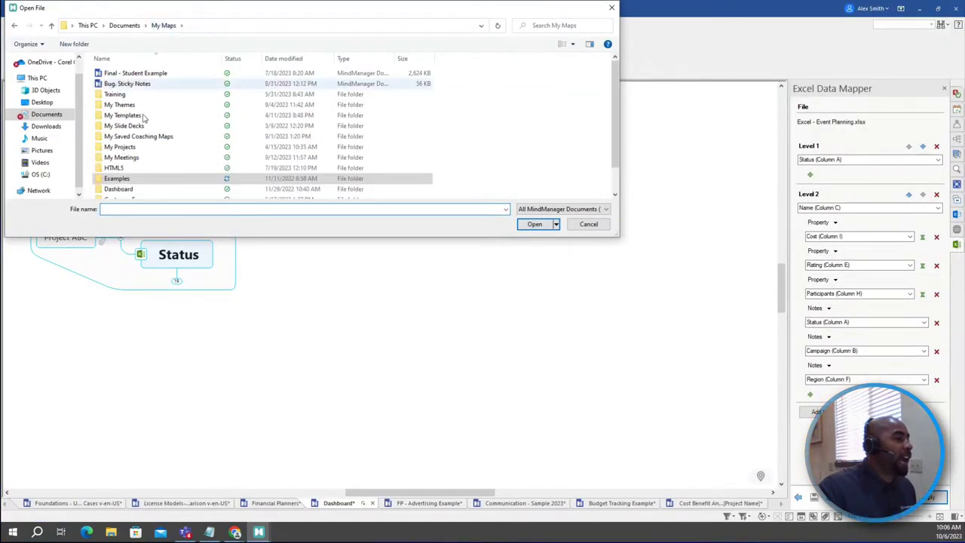
double_click(125, 180)
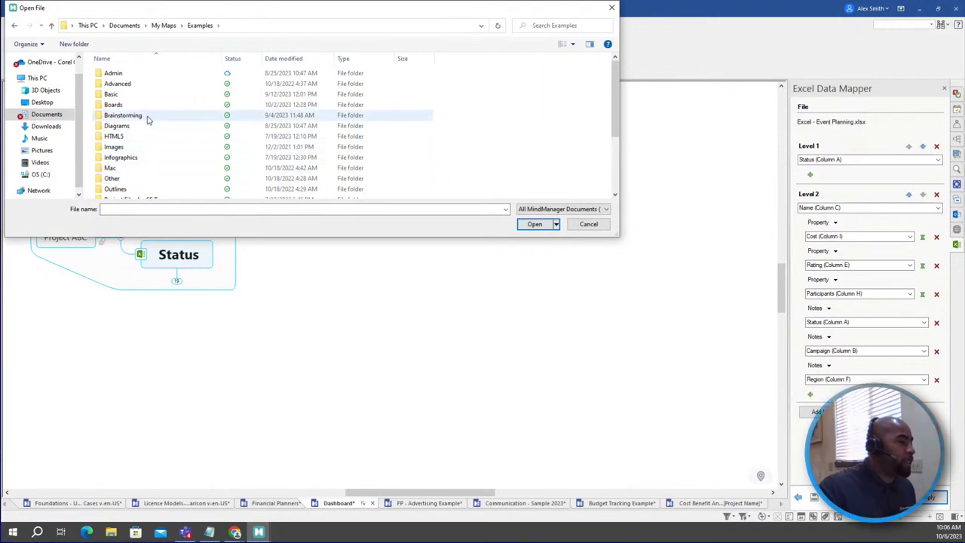
double_click(137, 86)
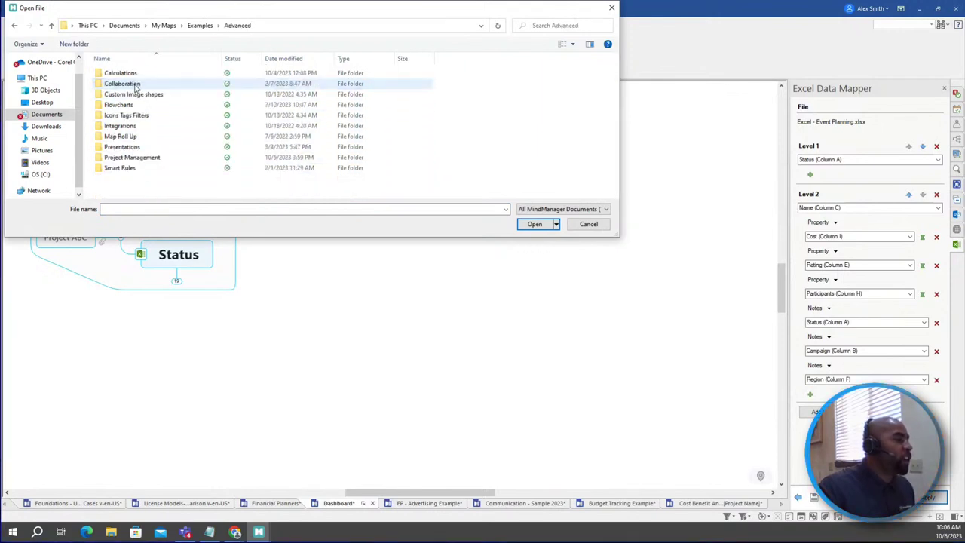
click(15, 26)
double_click(129, 106)
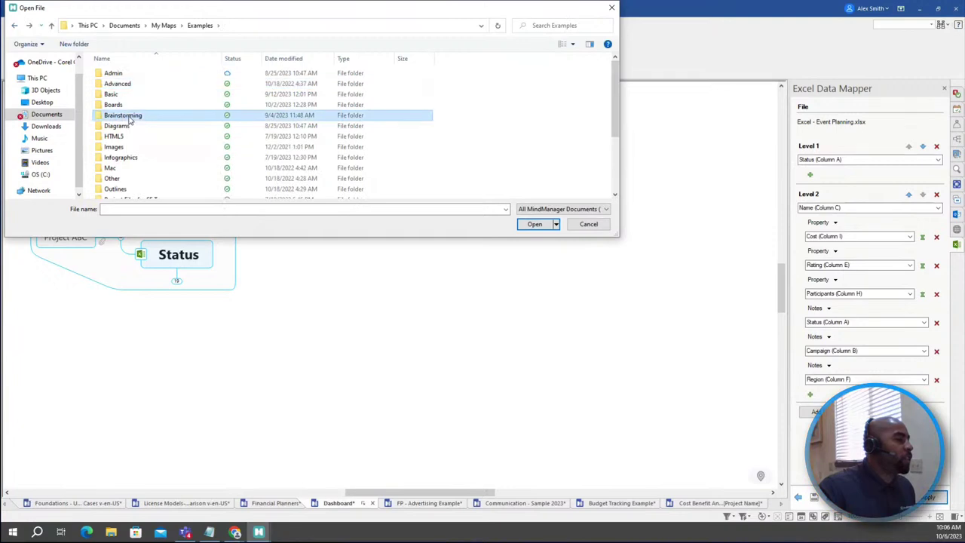
double_click(136, 85)
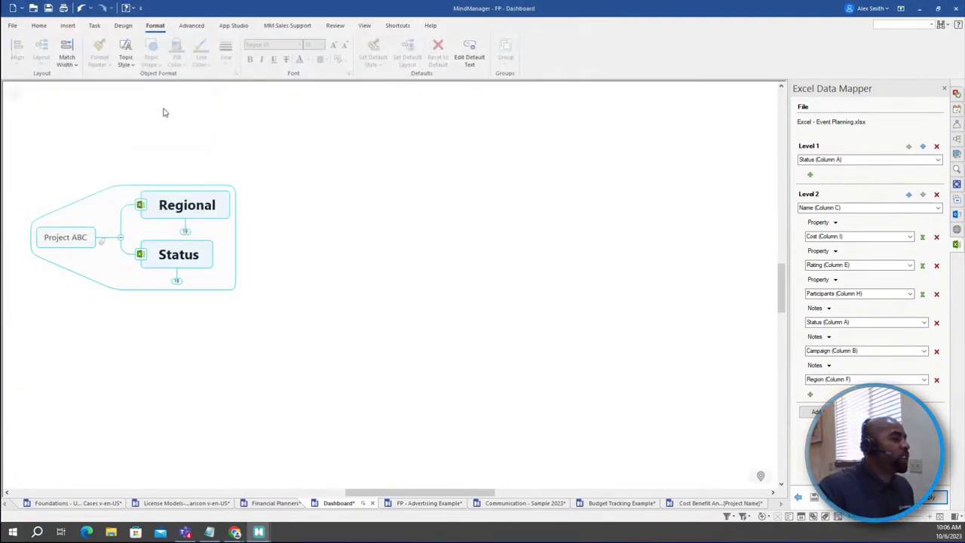
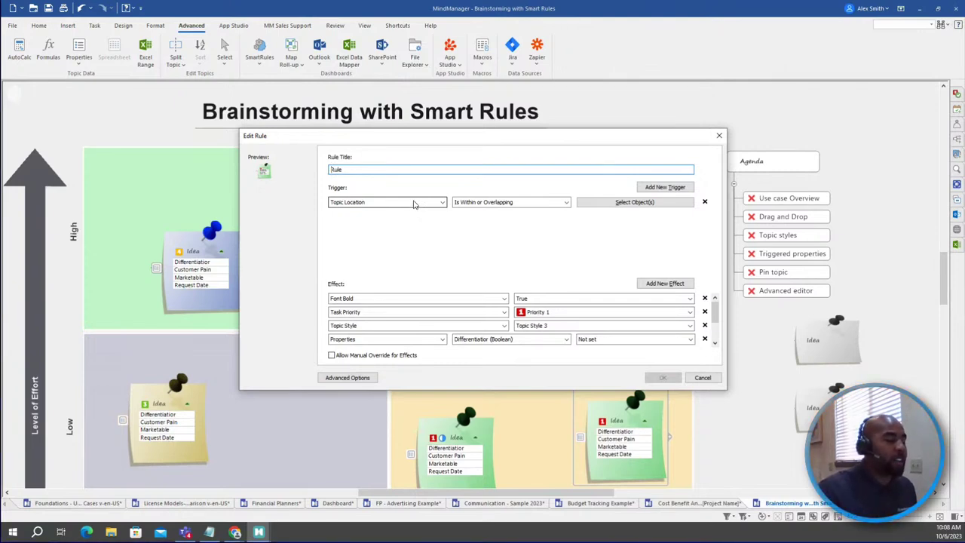
Step: Examine the available trigger types and the property effects of the first SmartRule, and close the rule dialogs without changes
click(442, 202)
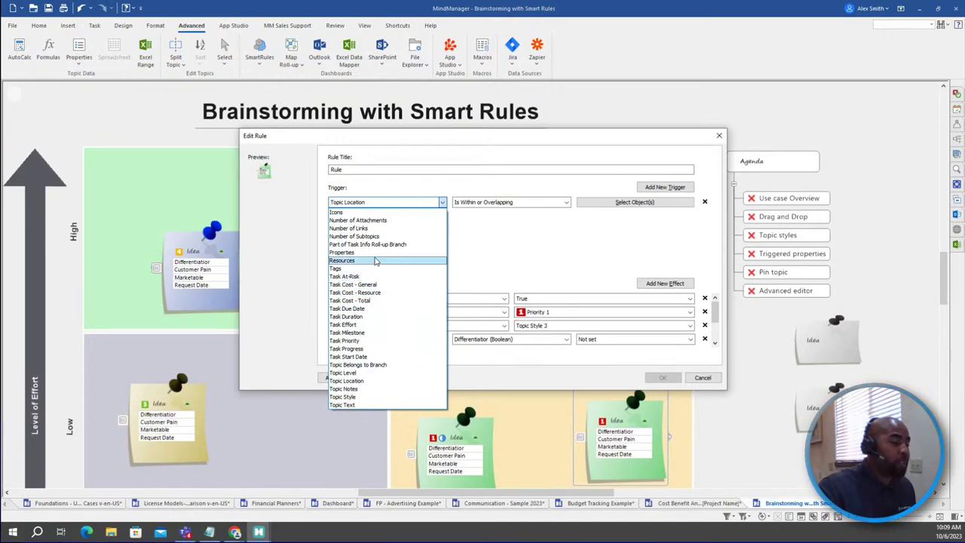
click(460, 242)
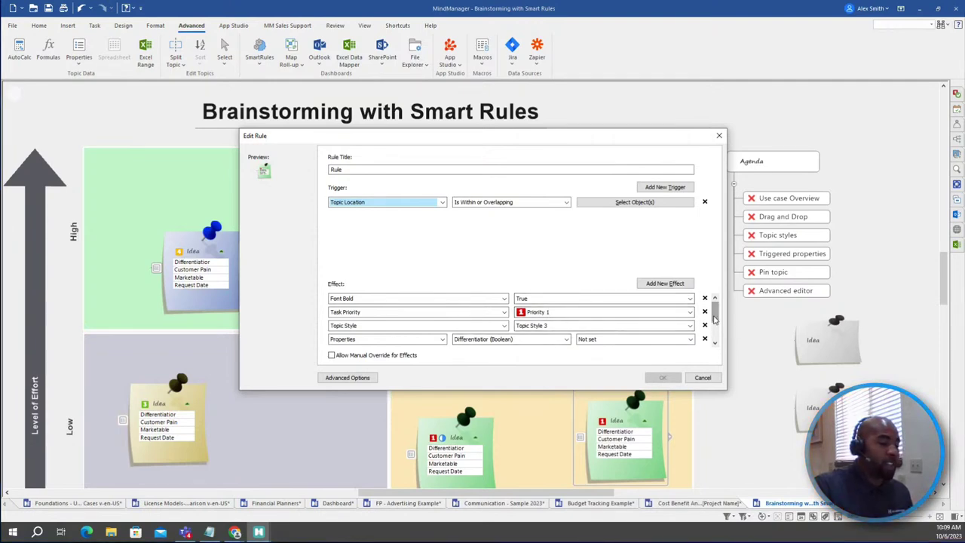
drag(714, 320, 719, 339)
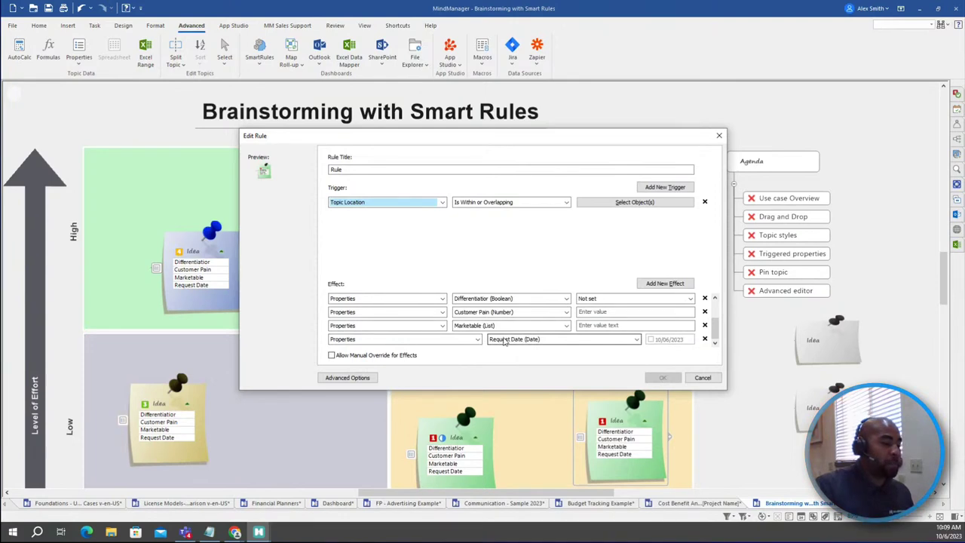
click(718, 136)
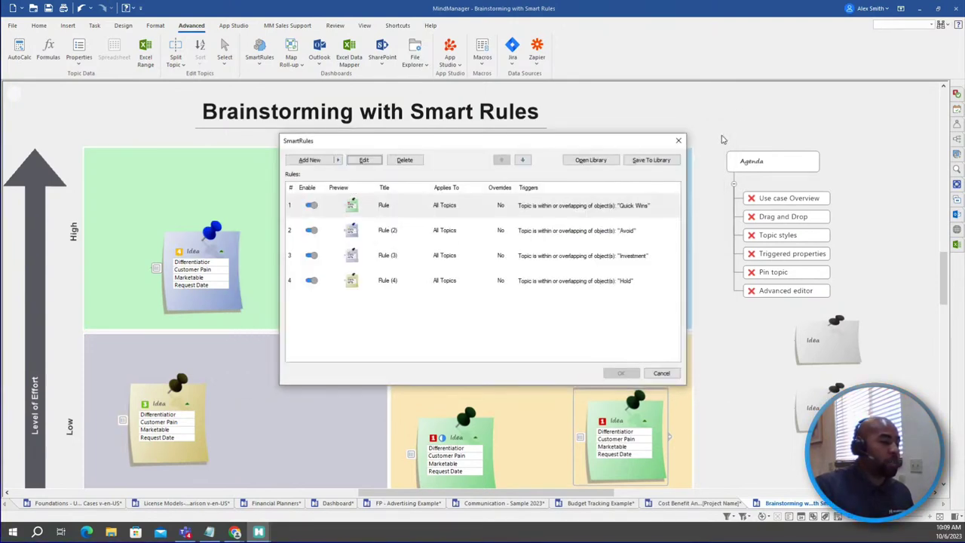
click(678, 141)
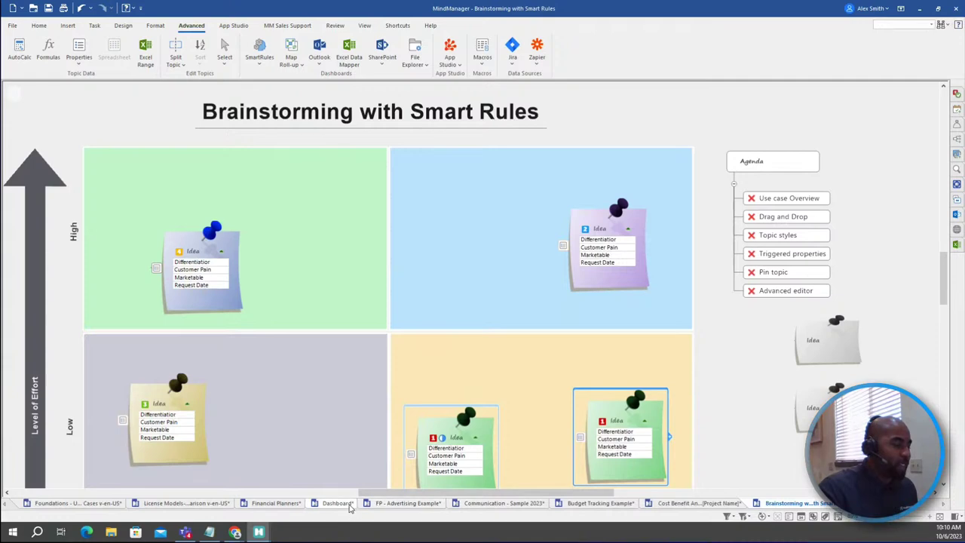
Step: Switch to the Communication - Sample 2023 map and review its full list of SmartRules, closing the list without changes
click(502, 502)
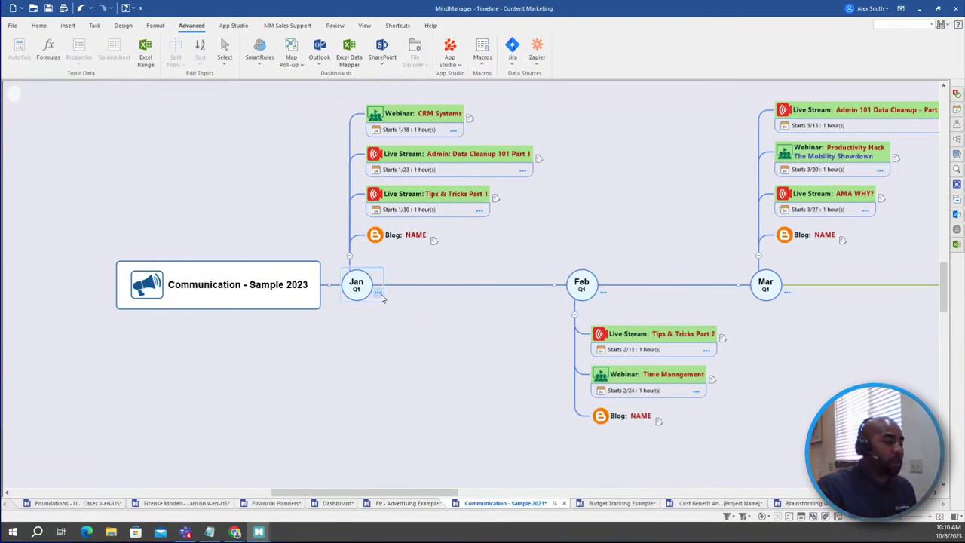
mouse_move(380, 296)
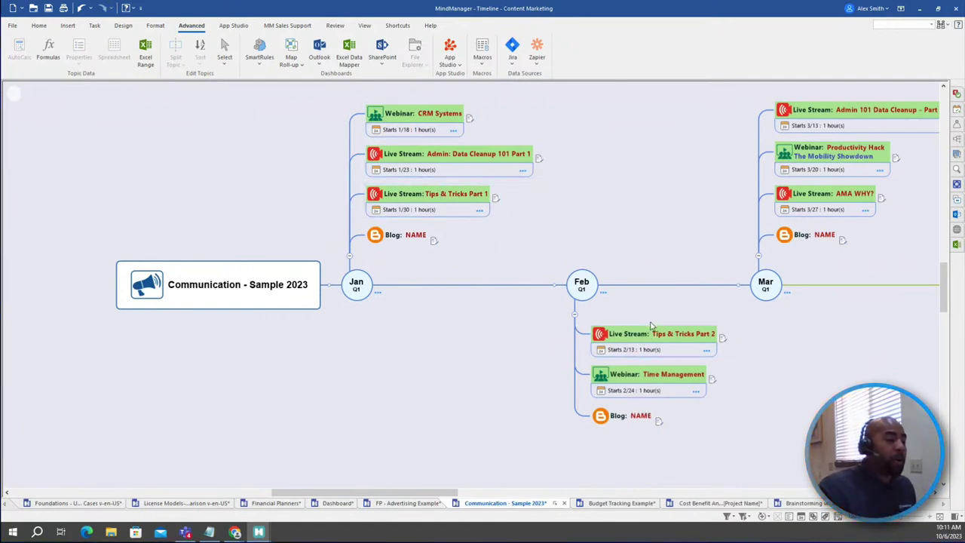
click(259, 54)
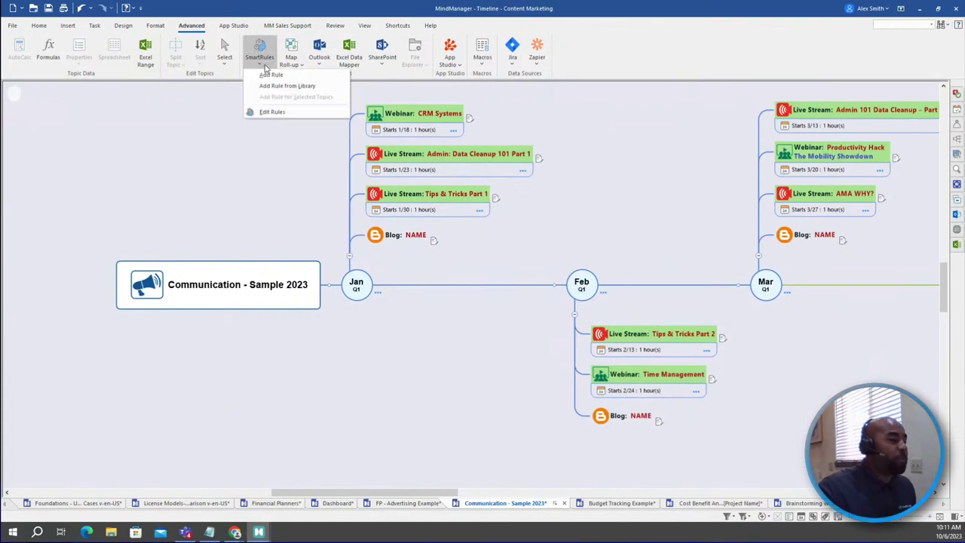
click(279, 113)
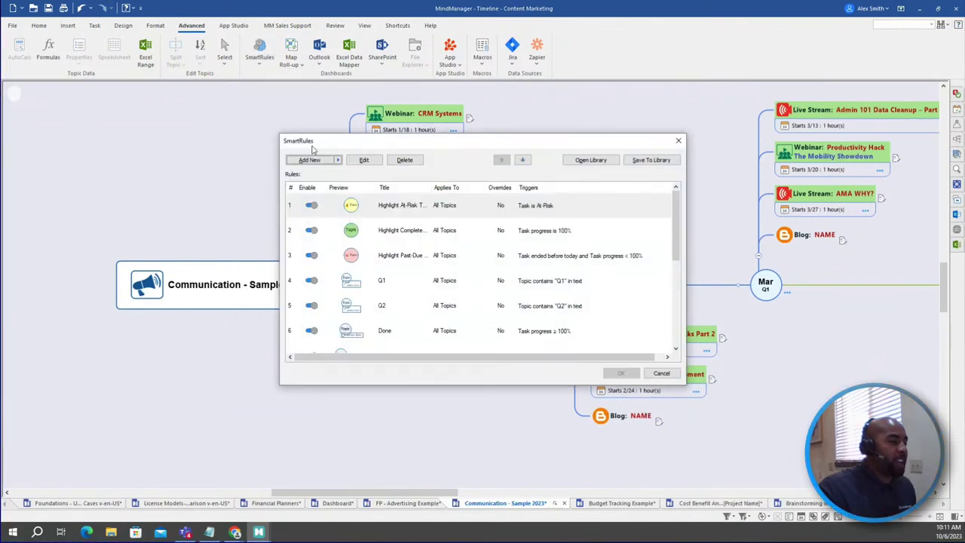
drag(673, 232, 672, 257)
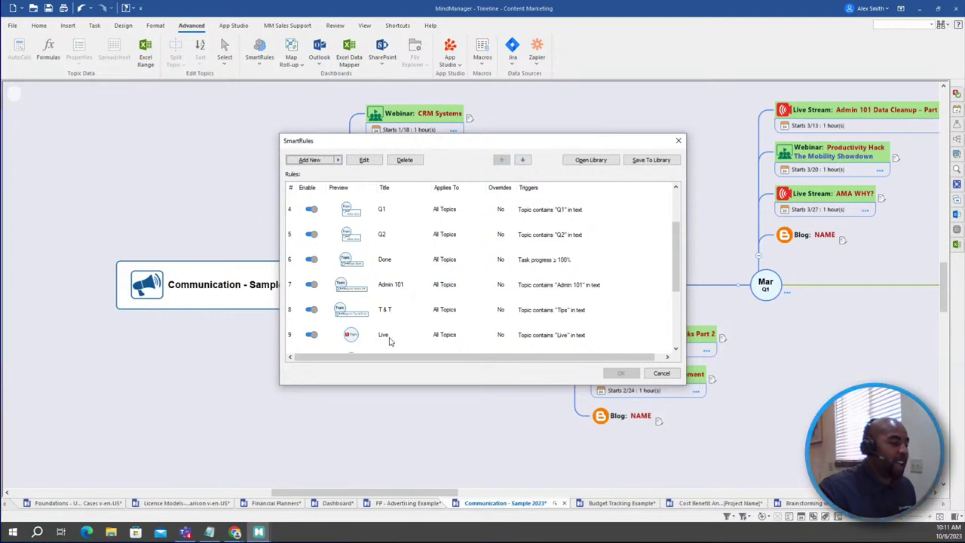
scroll(389, 341, down, 3)
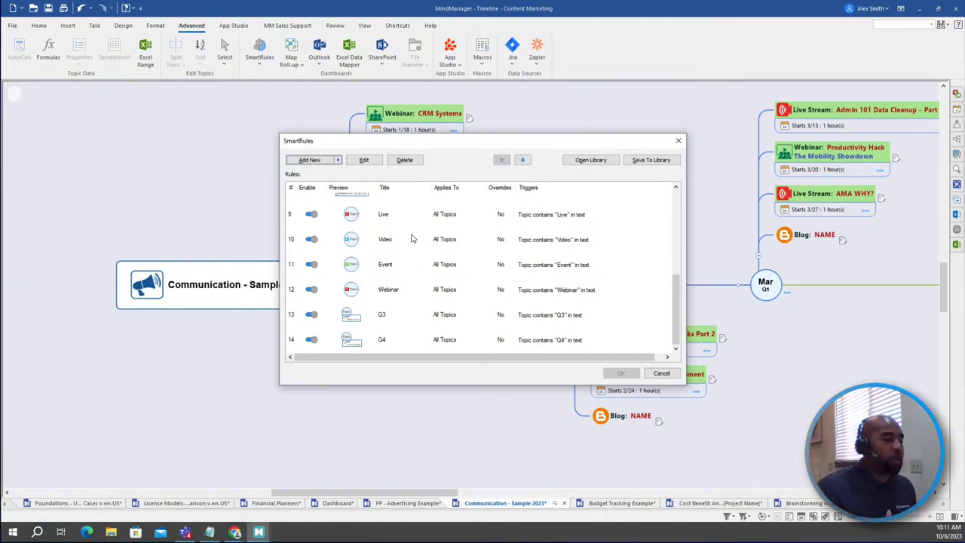
scroll(398, 246, up, 1)
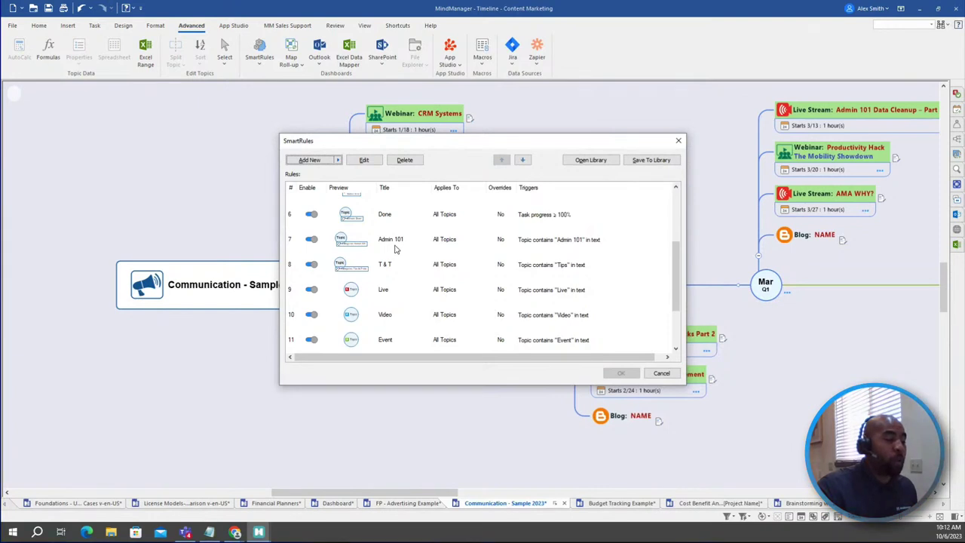
click(679, 141)
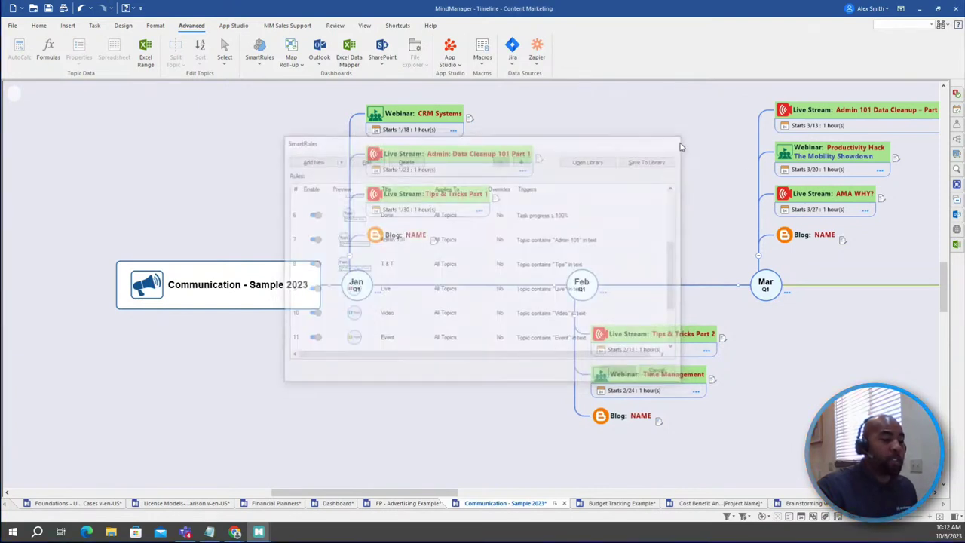
Step: List the topics tagged Tips & Tricks under Categories in the map index and jump to each of the two live streams
click(956, 94)
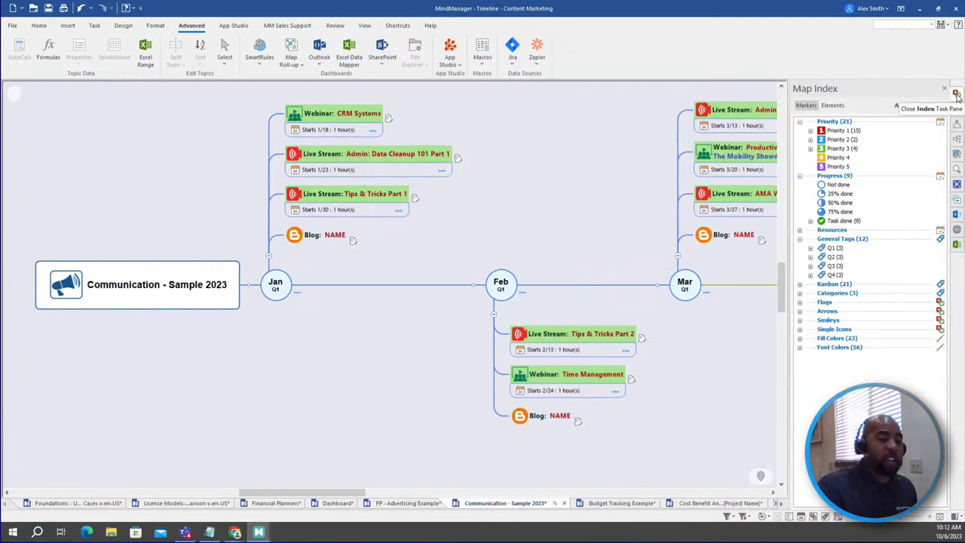
click(800, 294)
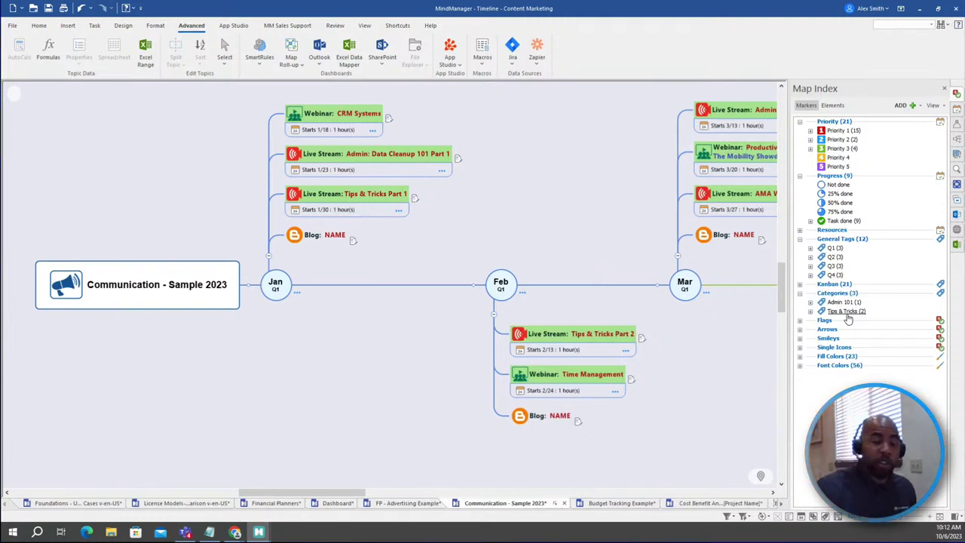
click(811, 312)
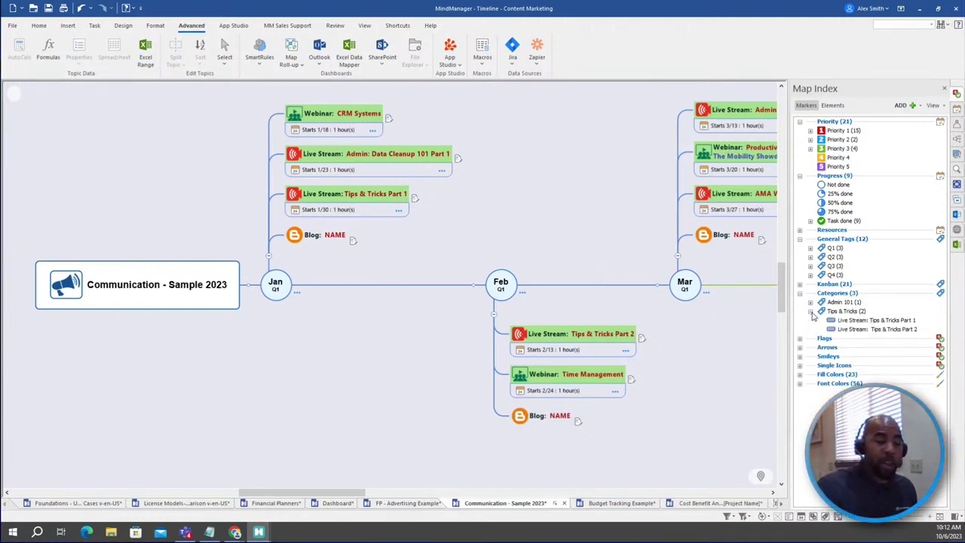
click(853, 320)
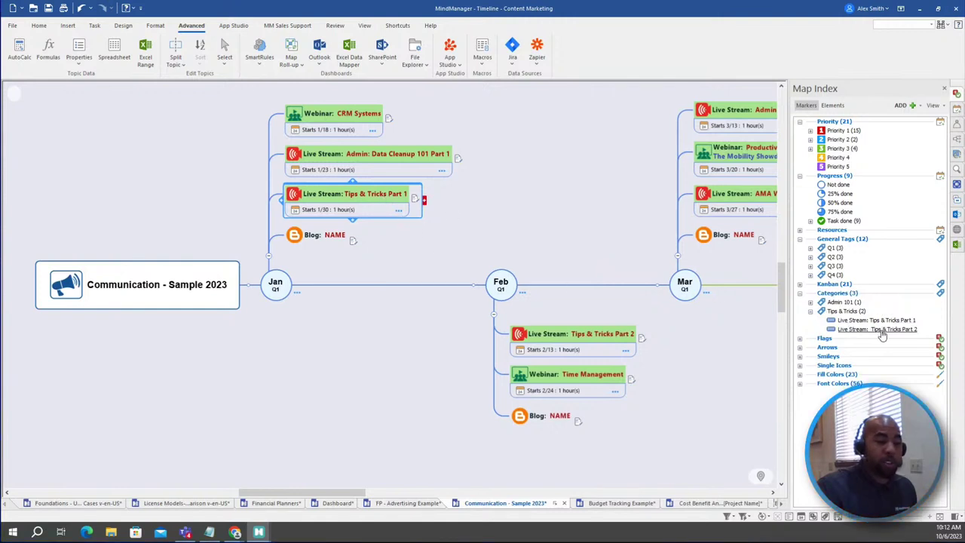
click(882, 329)
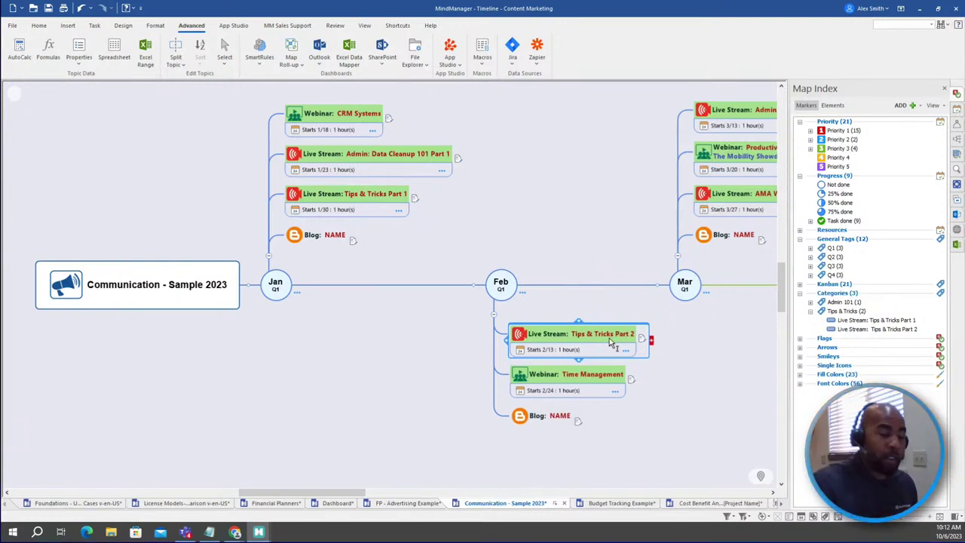
Step: Add a floating topic named "tips" in the empty area below the Communication - Sample 2023 central topic
double_click(239, 438)
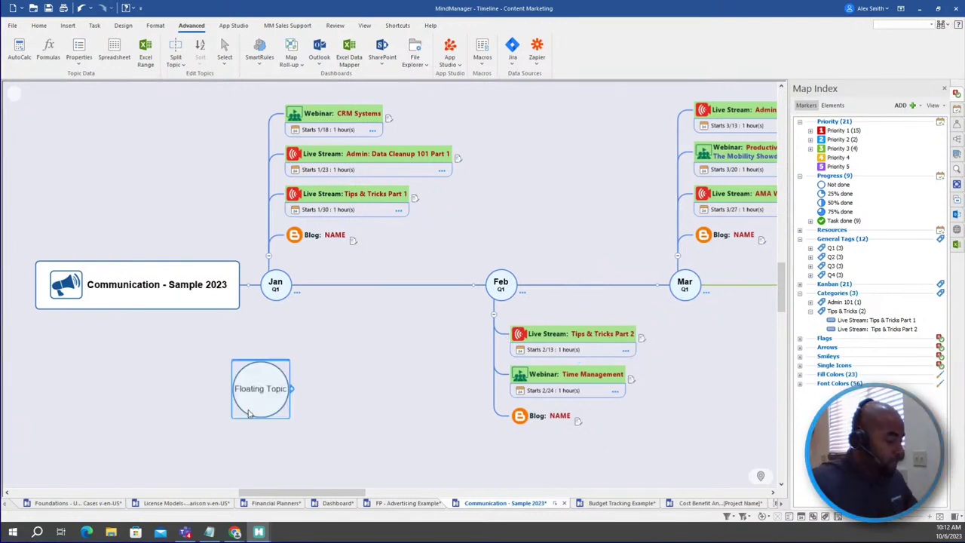
text(tips)
key(Return)
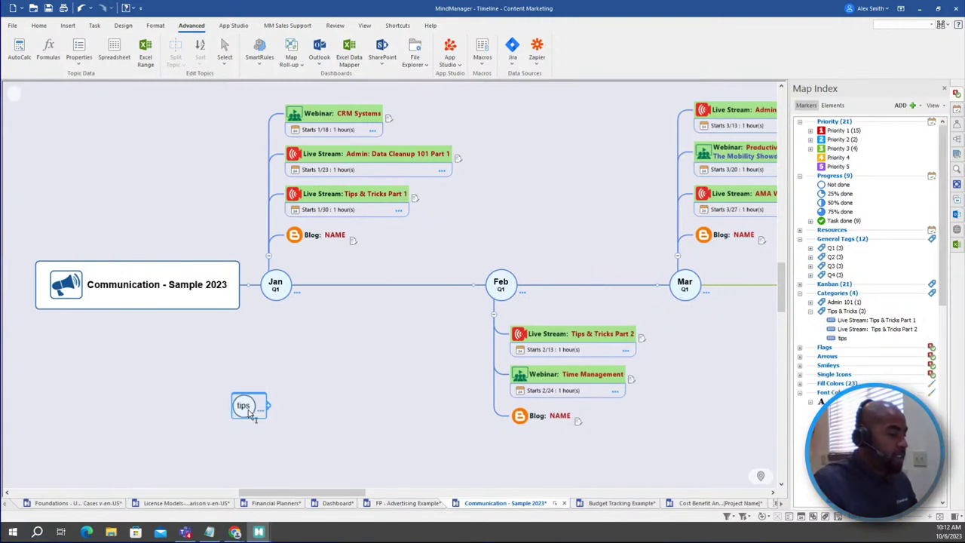
Step: Jump repeatedly between the two live streams and the floating topic listed under the Tips & Tricks tag, ending on the floating topic
click(844, 329)
click(844, 320)
click(845, 329)
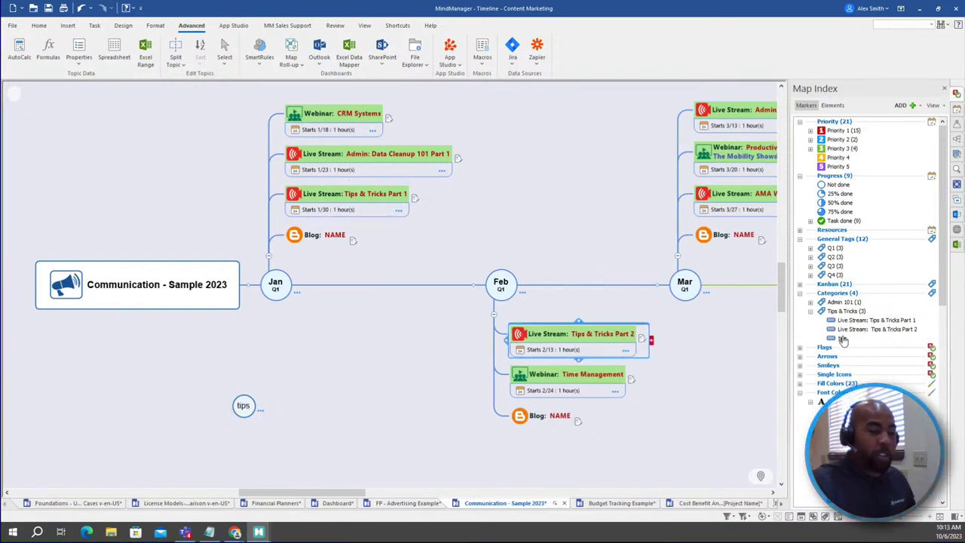
click(842, 338)
click(844, 329)
click(845, 320)
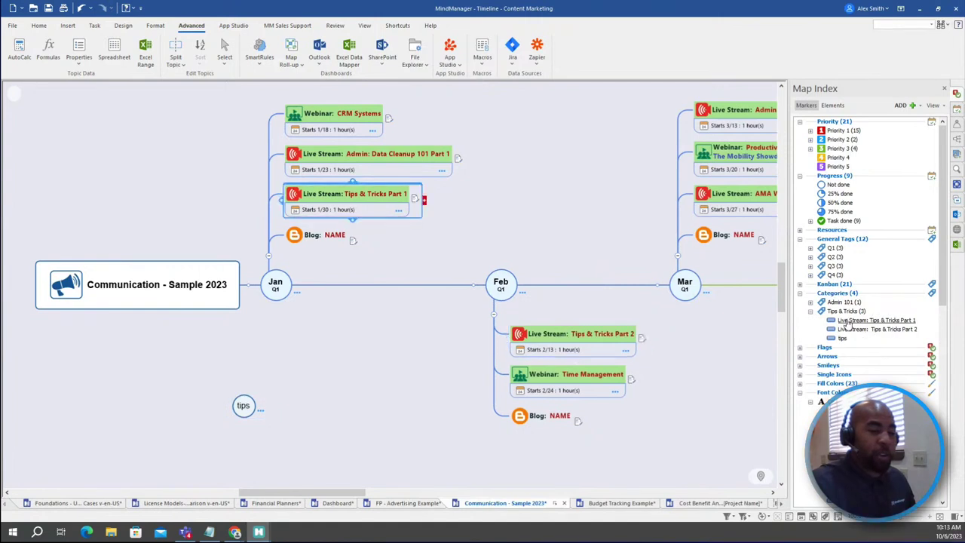
click(845, 329)
click(843, 338)
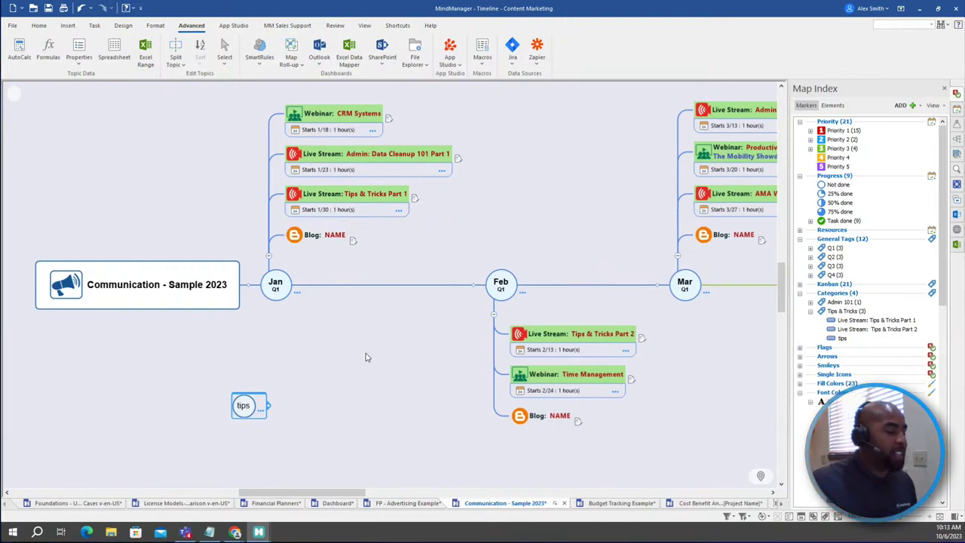
click(304, 357)
click(249, 406)
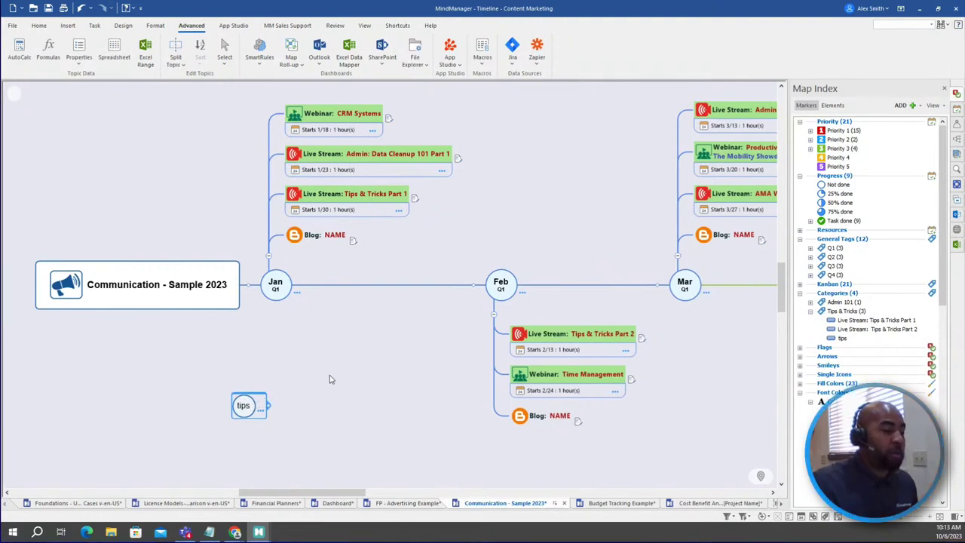
Step: Locate the live stream tagged Admin 101 through the map index, and collapse the Categories and Font Colors groups
click(837, 303)
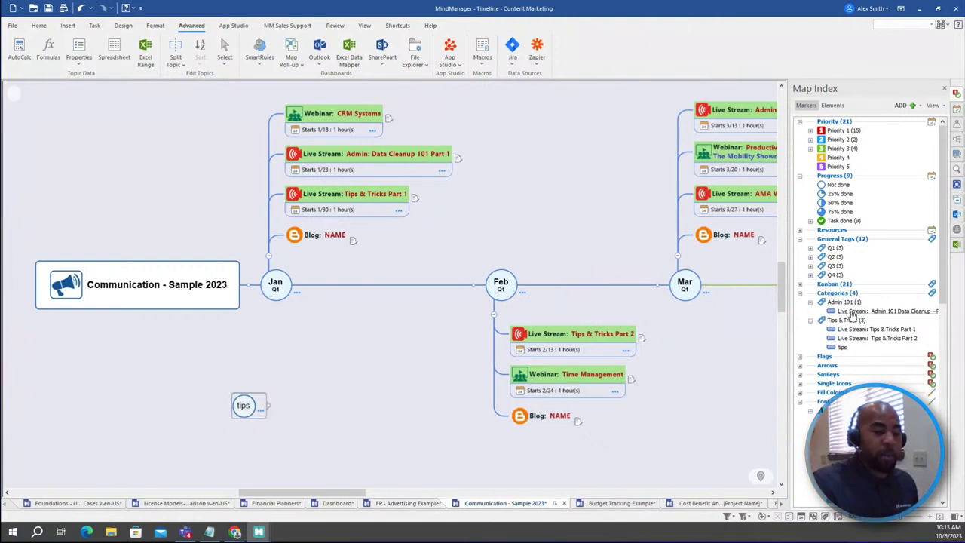
click(850, 312)
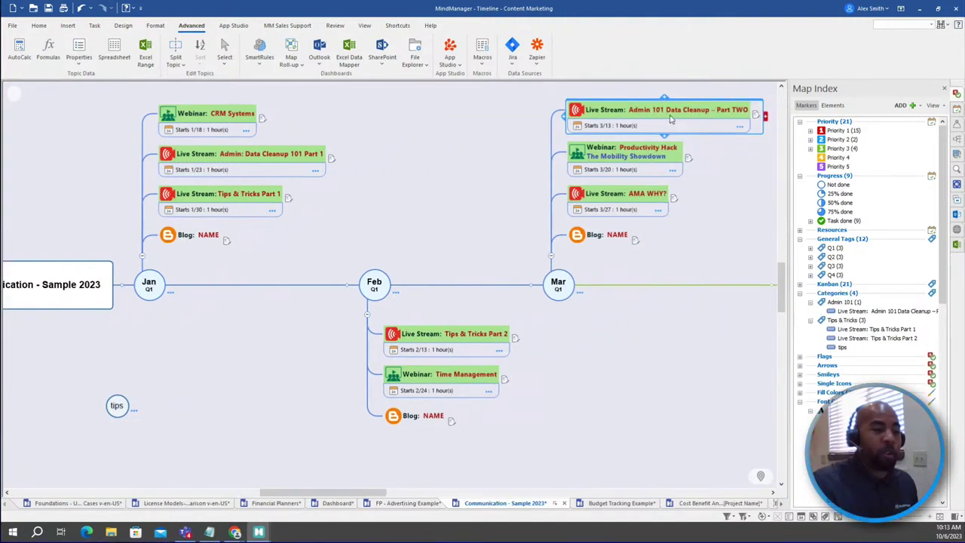
click(800, 294)
click(800, 347)
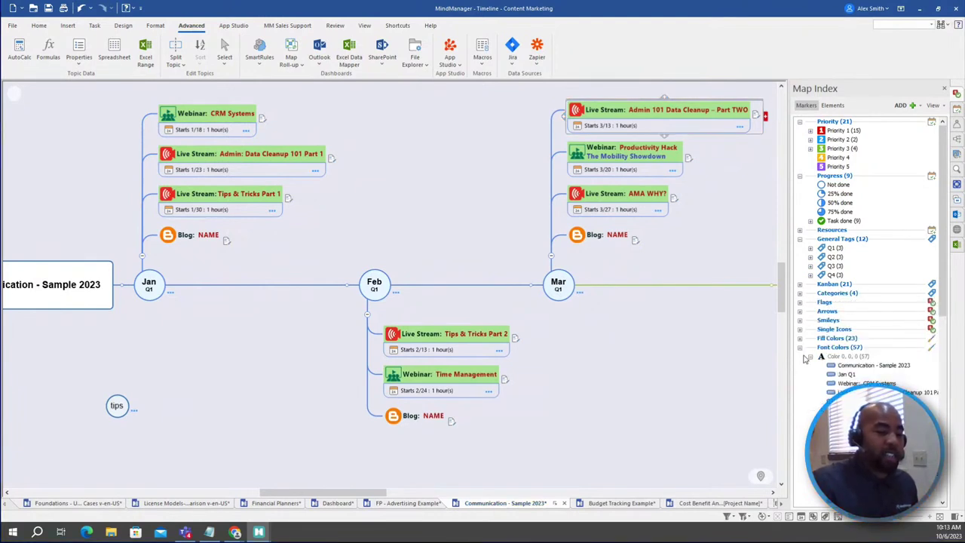
click(800, 348)
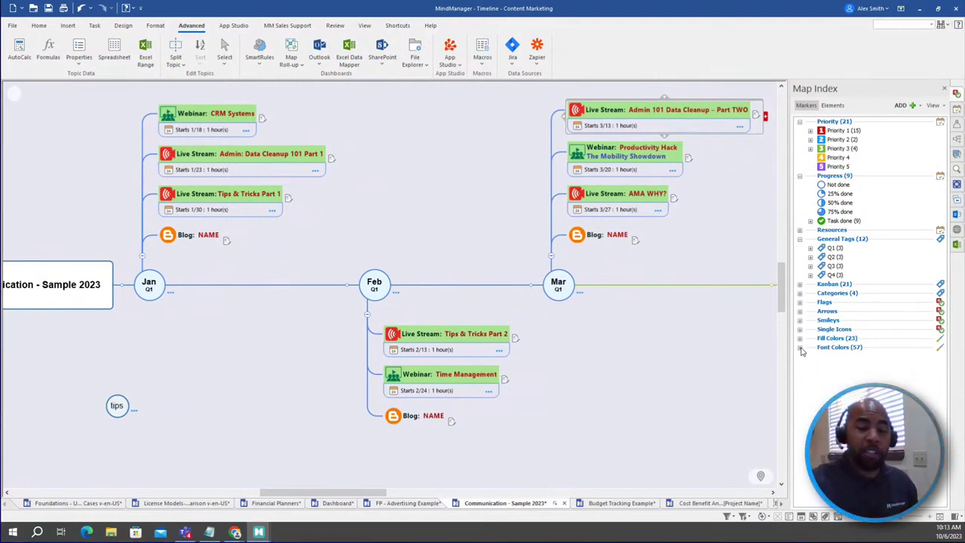
Step: Display the Communication - Sample 2023 map in Icon view, grouped by priority, and look through its columns
click(365, 25)
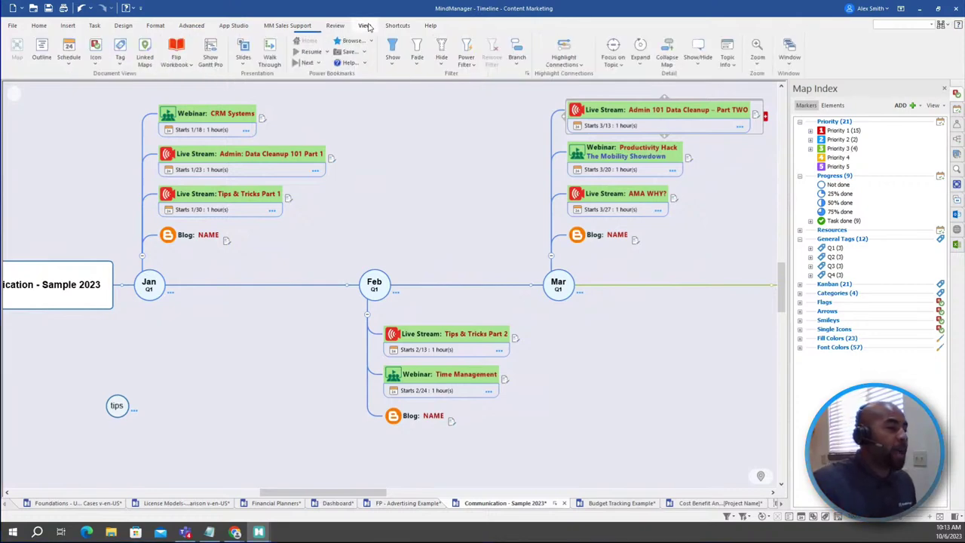
click(96, 47)
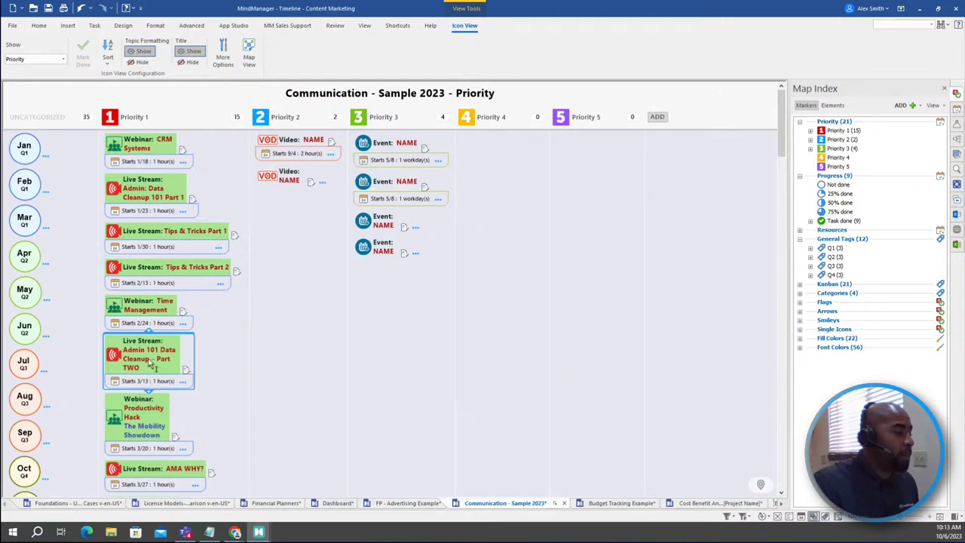
scroll(151, 362, down, 5)
scroll(159, 175, up, 5)
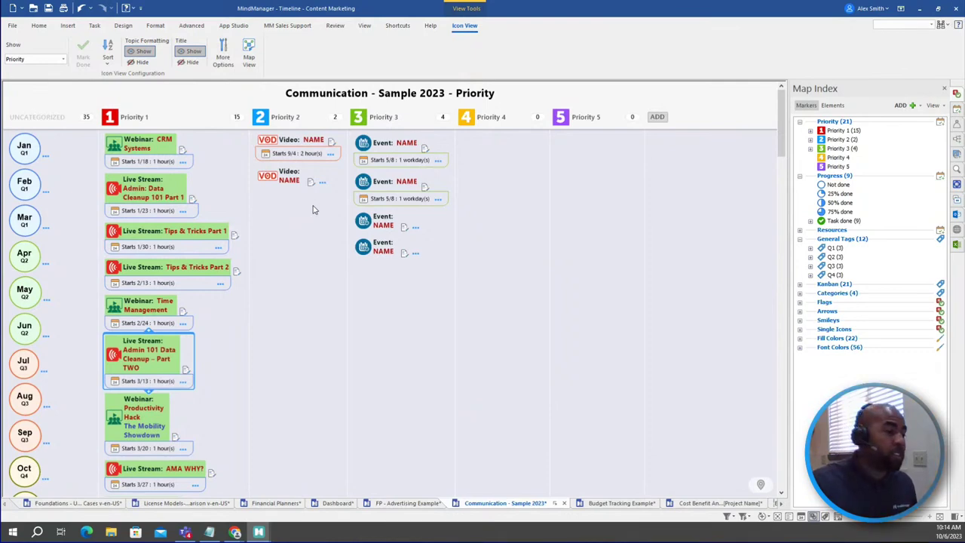
Step: Open the info cards of the third Priority 3 event and the CRM Systems webinar and place them beside the Priority 3 column
click(416, 228)
drag(428, 251, 568, 194)
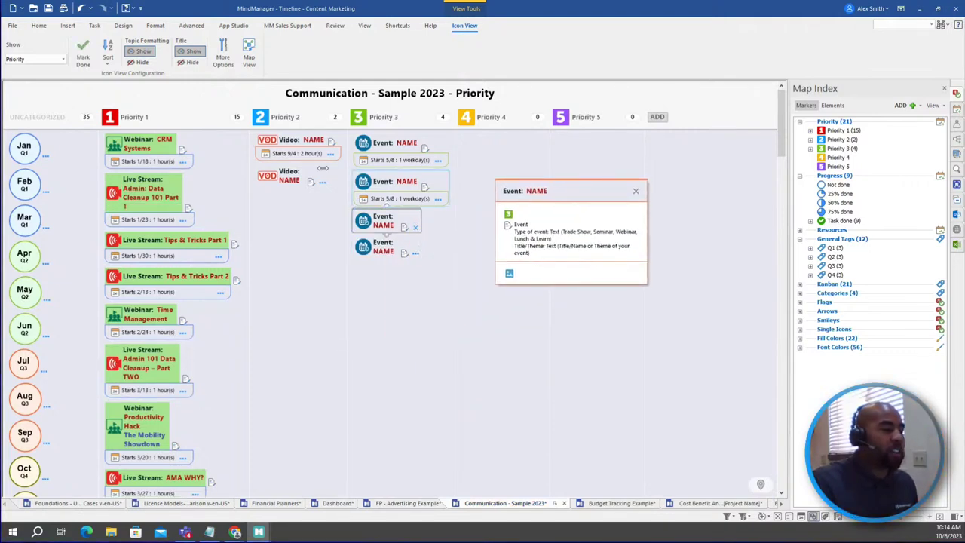
mouse_move(184, 165)
drag(141, 187, 573, 341)
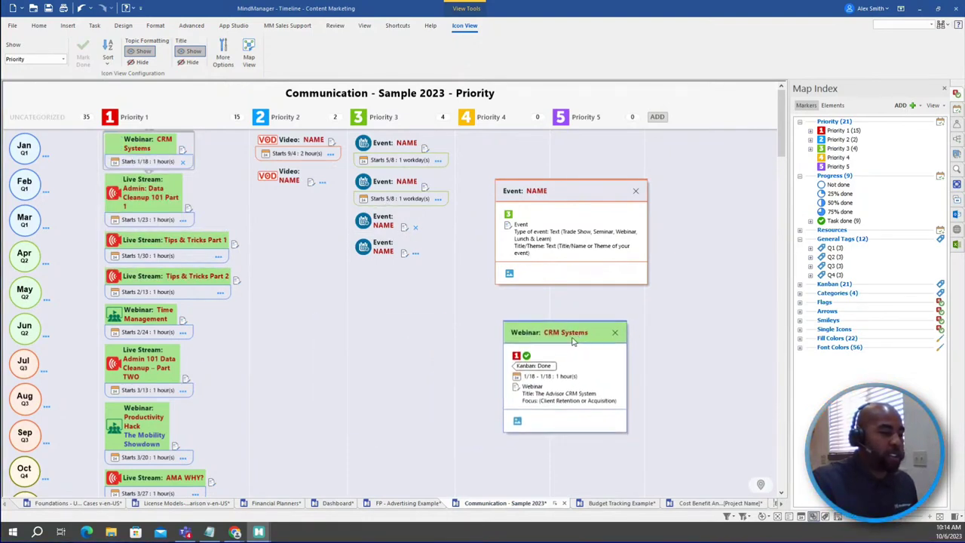
Step: Copy the 1/18 task date from the CRM Systems webinar's info card to the event's info card
mouse_move(530, 378)
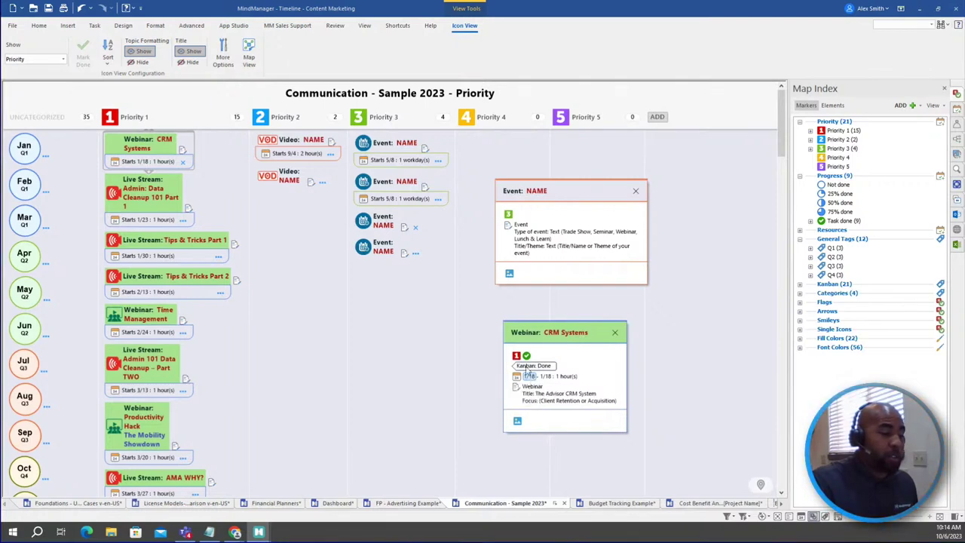
drag(549, 254, 554, 252)
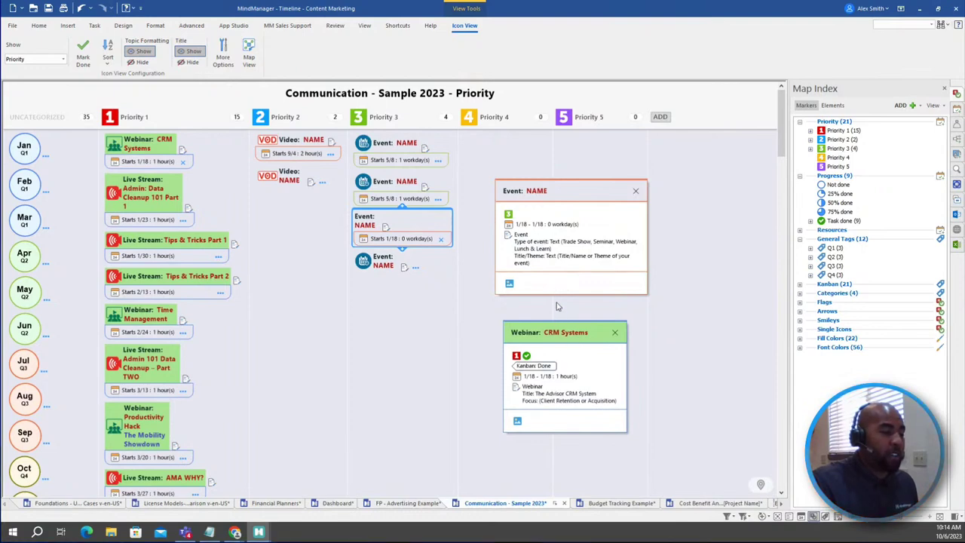
click(578, 188)
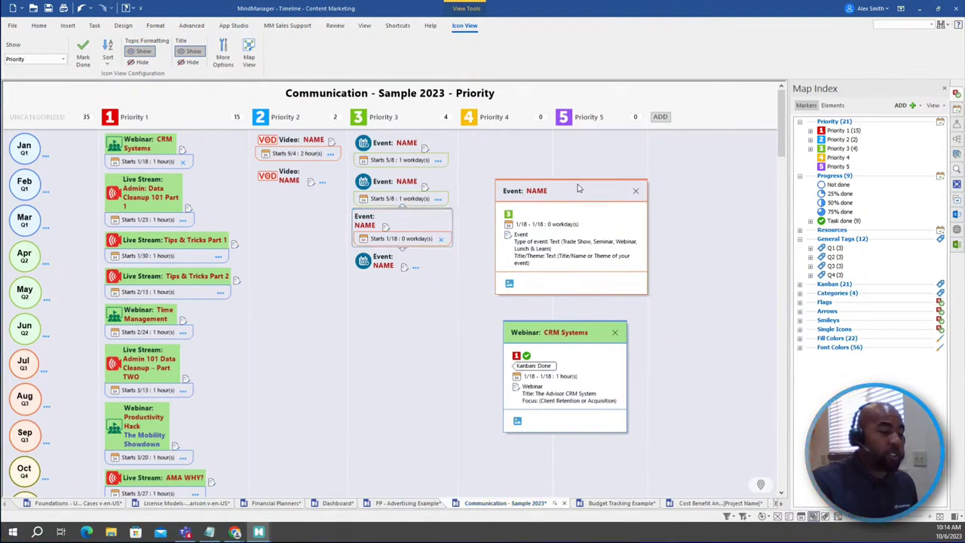
Step: Assign the second suggested resource to the third Priority 3 event with an @ mention in its topic text
click(439, 223)
click(366, 223)
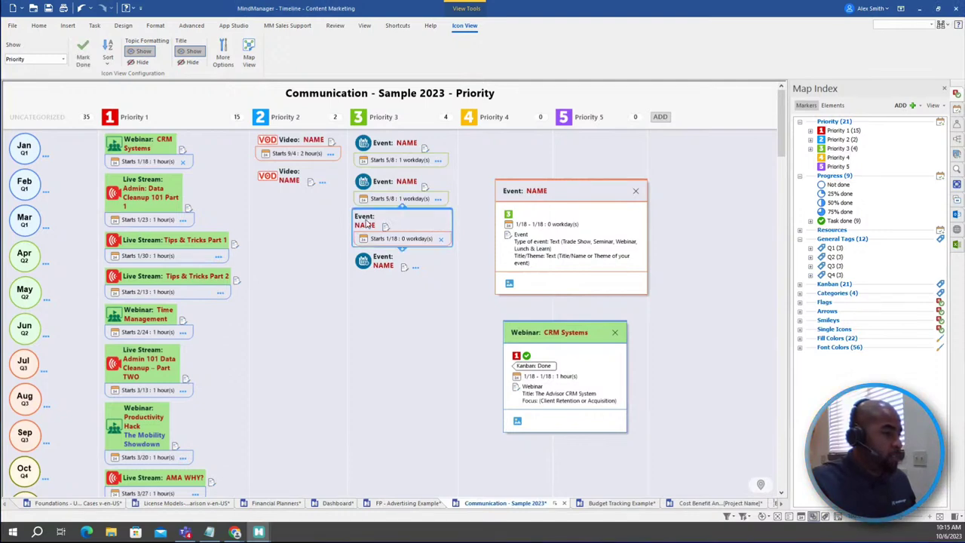
text(@)
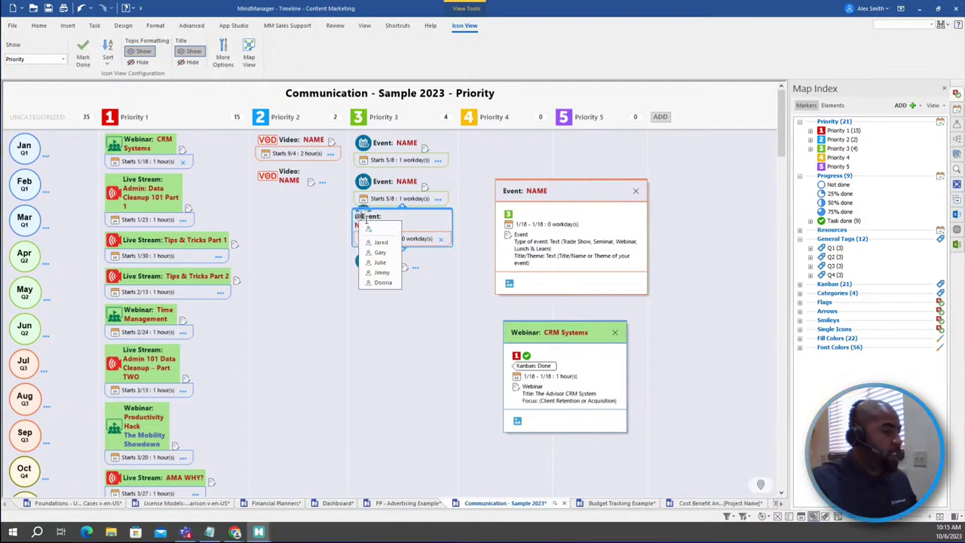
click(381, 255)
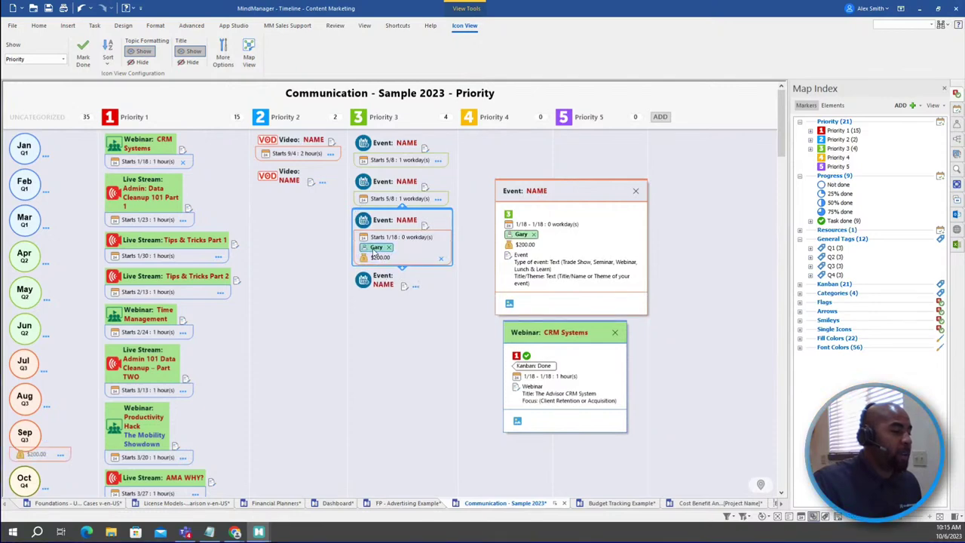
mouse_move(377, 251)
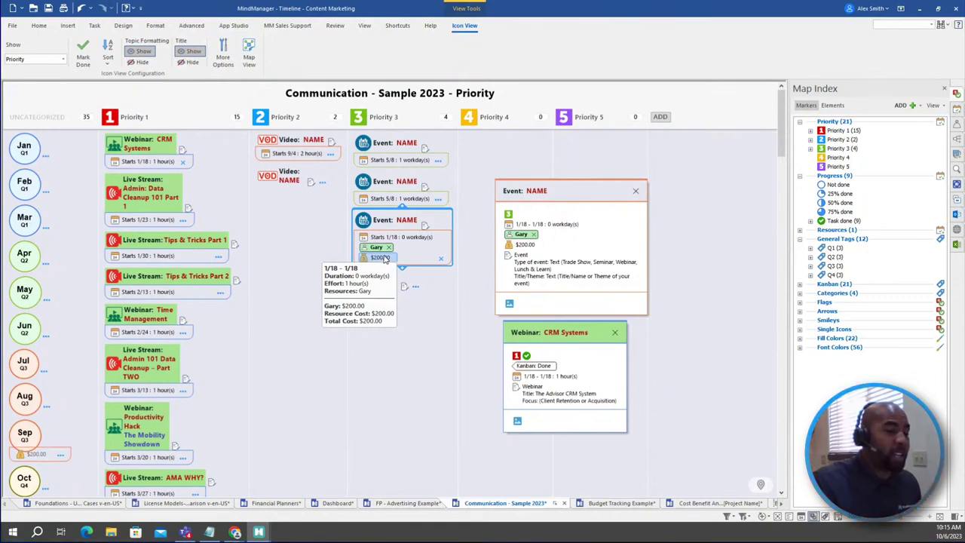
Step: Show the third Priority 3 event's task info and review the standard rates of the map's resources
click(959, 110)
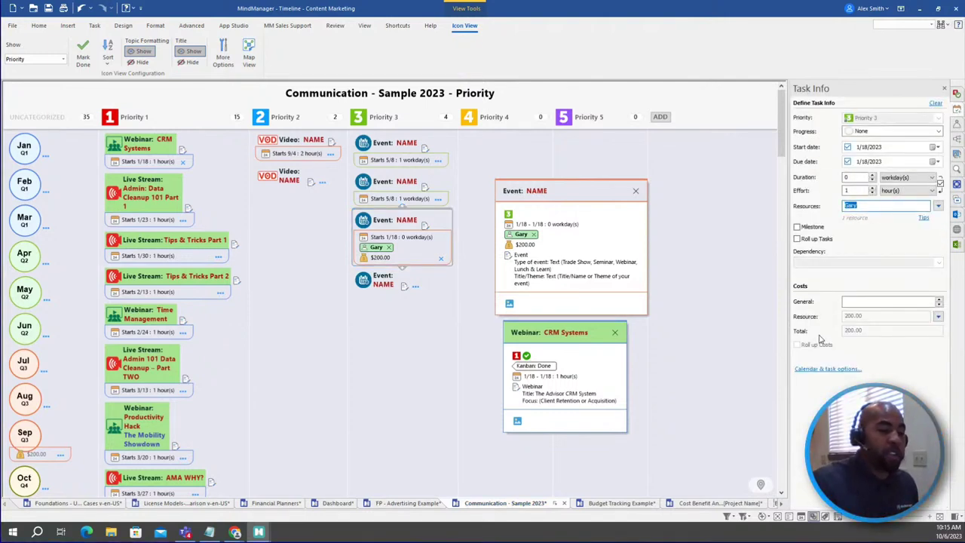
click(938, 316)
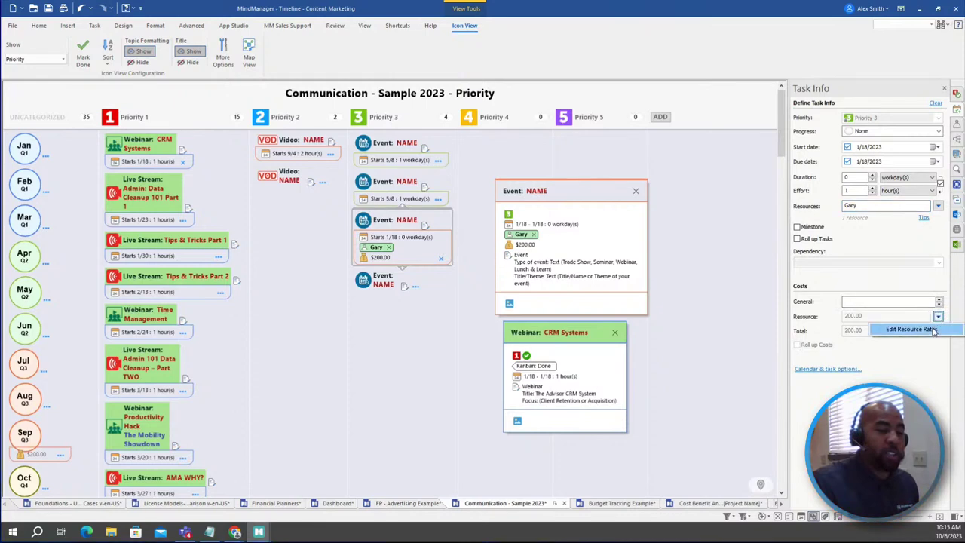
click(933, 329)
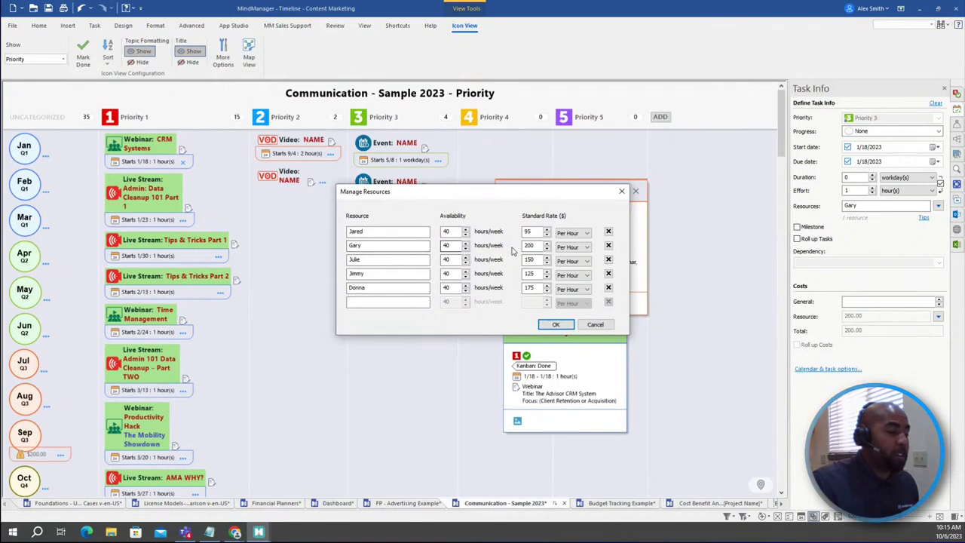
click(555, 325)
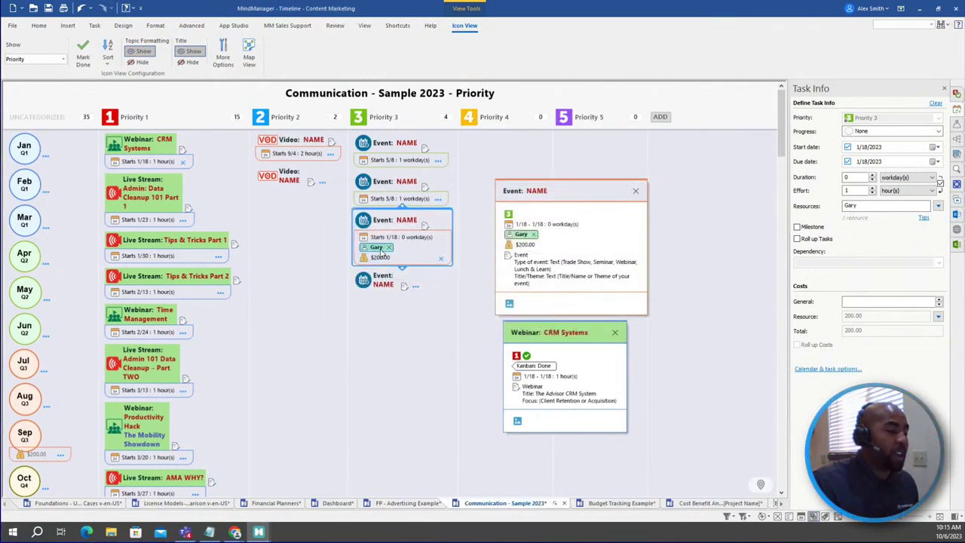
Step: Set the third Priority 3 event's effort to 8 hours and check its cost breakdown
mouse_move(384, 249)
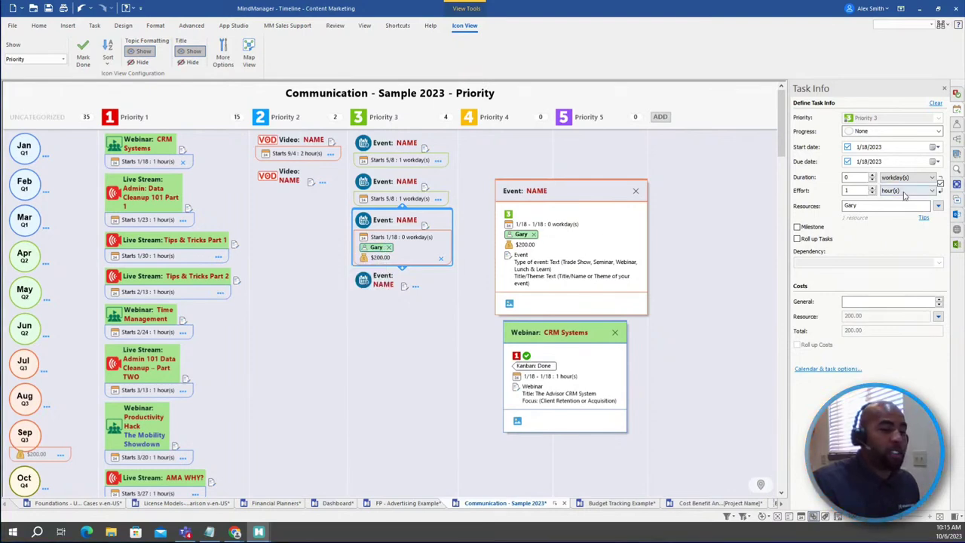
double_click(856, 190)
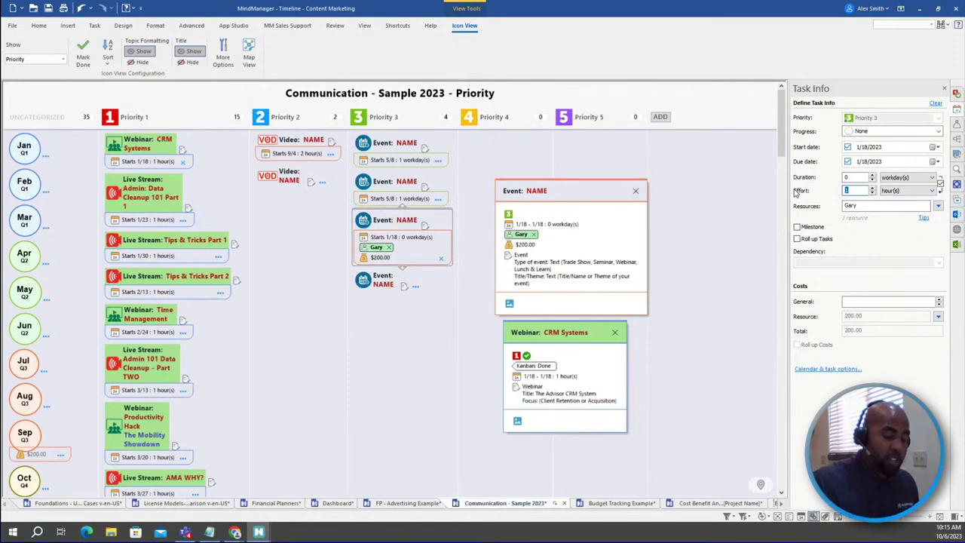
key(Return)
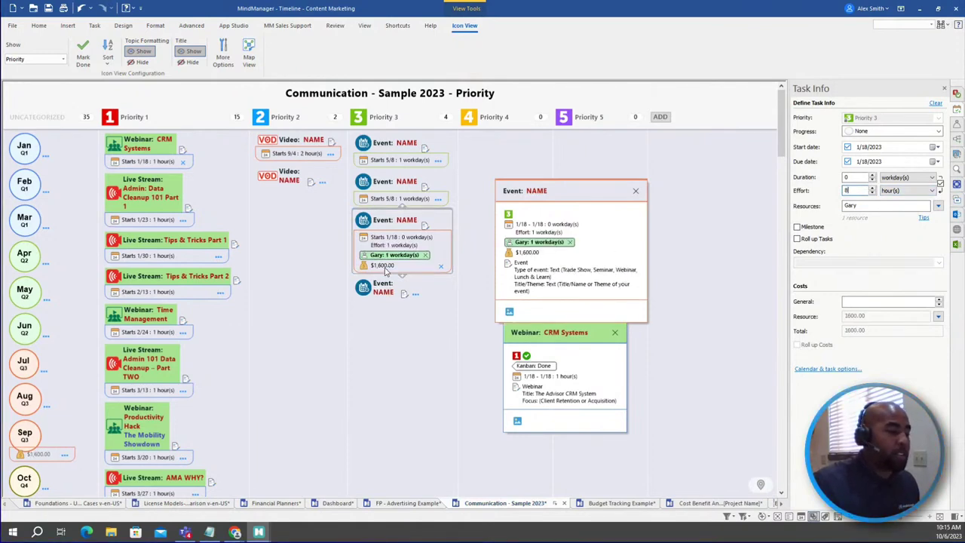
mouse_move(388, 269)
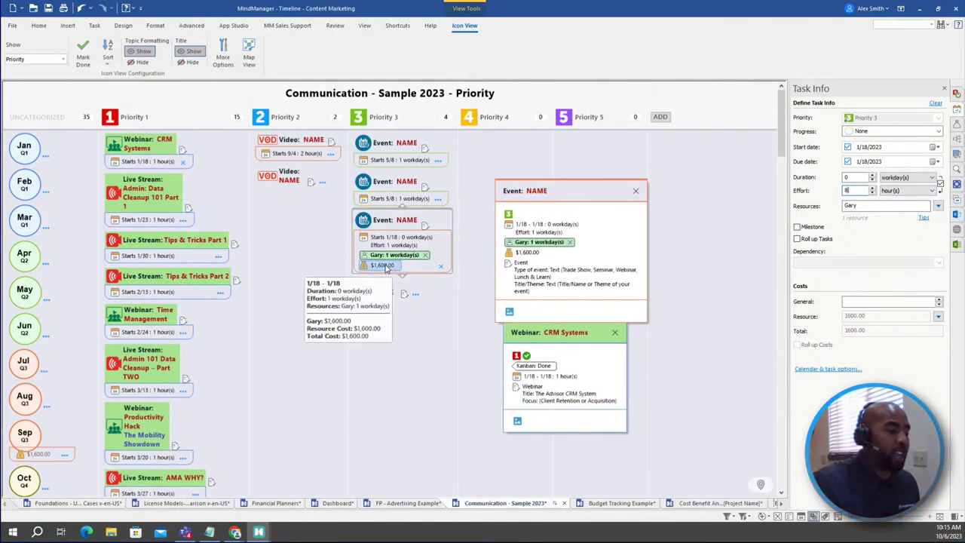
Step: Move the event's info card clear of the CRM Systems webinar's card and close both cards
drag(556, 199, 558, 172)
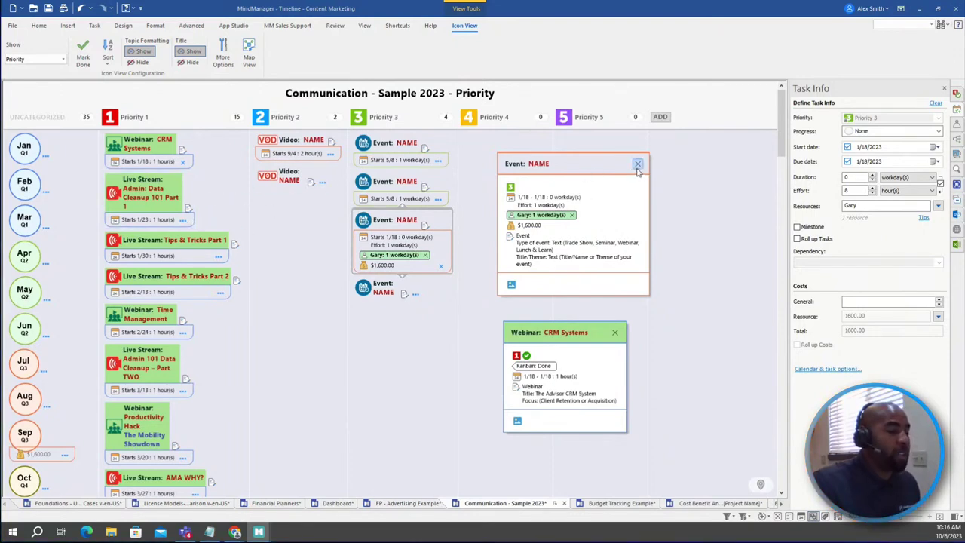
click(614, 334)
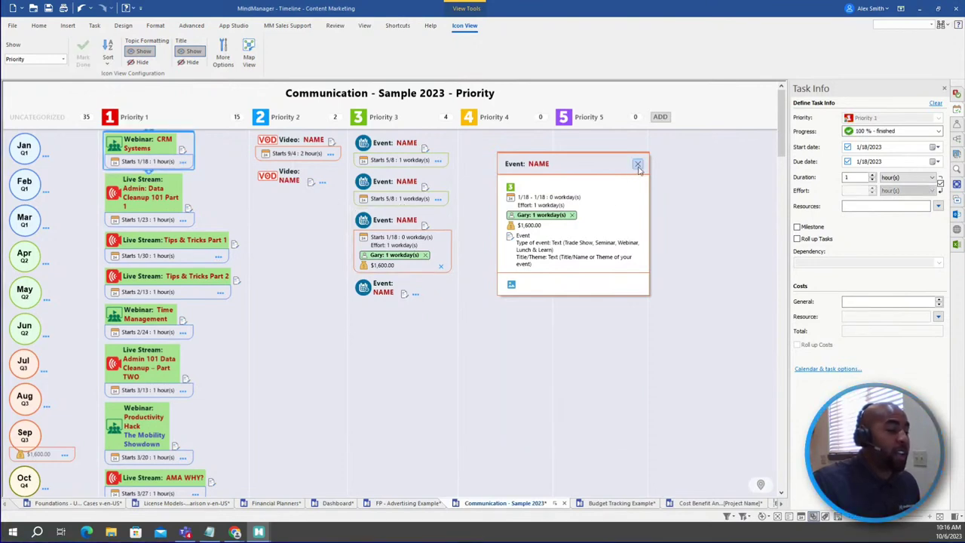
click(638, 163)
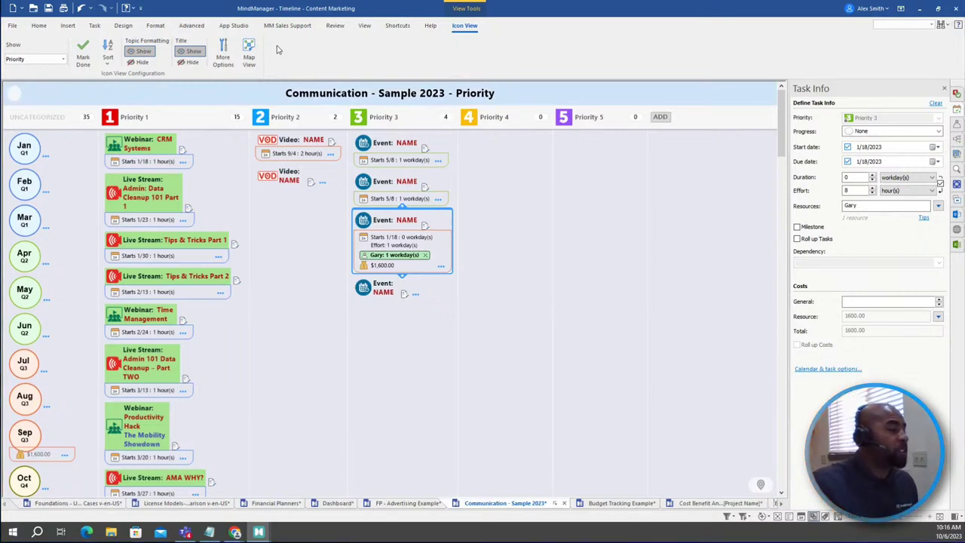
Step: Group the Icon view by progress and move the uncategorized Campaign and Lead Capture topics to Not done and the Podcast to 50% done
click(65, 60)
click(45, 83)
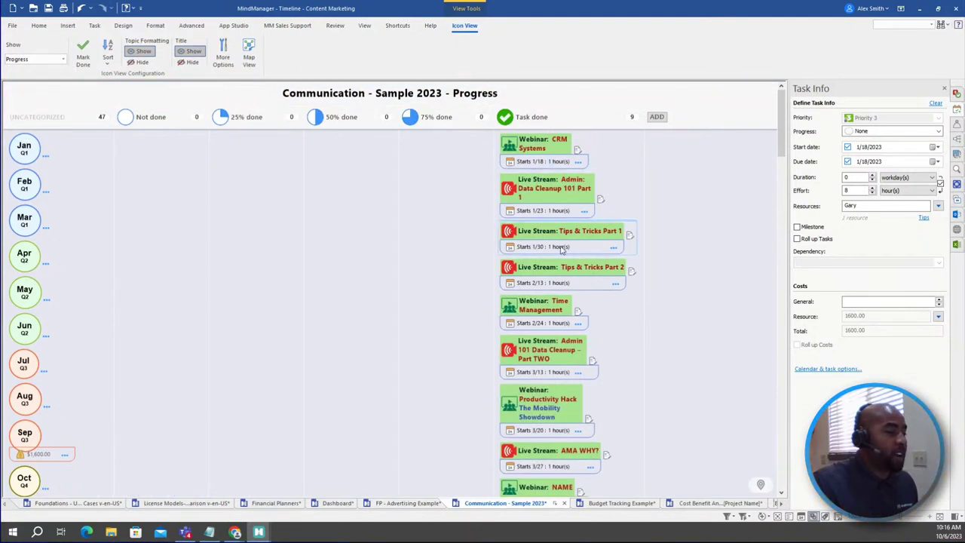
scroll(561, 251, down, 10)
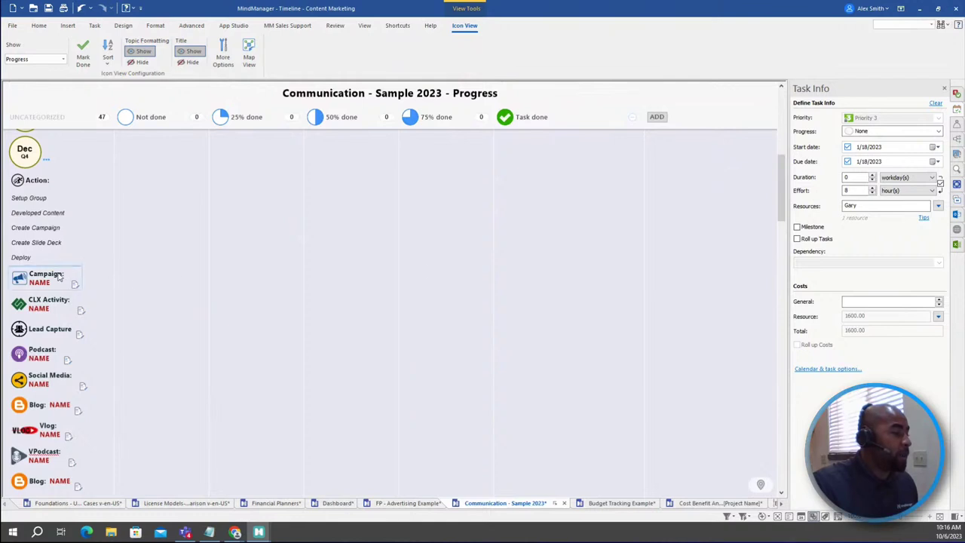
drag(59, 277, 159, 187)
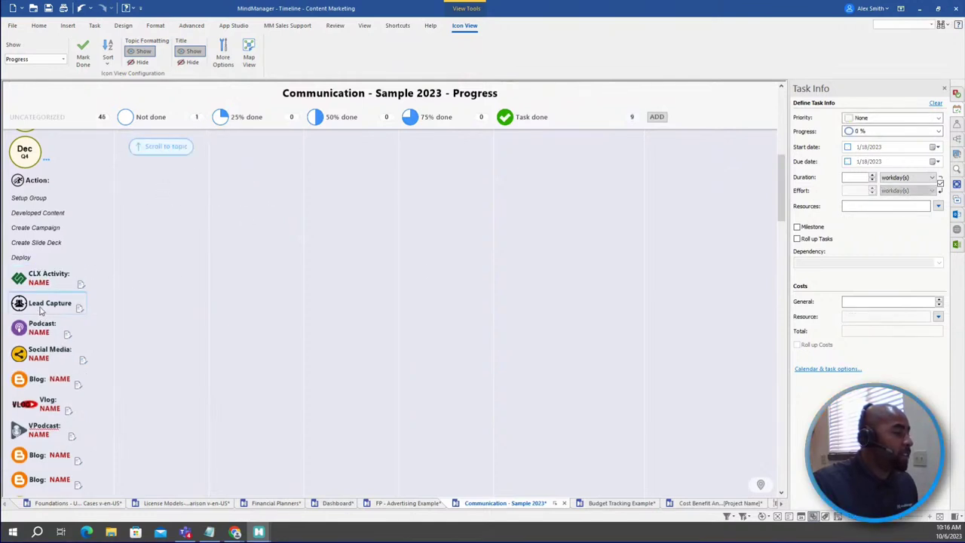
drag(41, 309, 143, 258)
drag(41, 304, 349, 161)
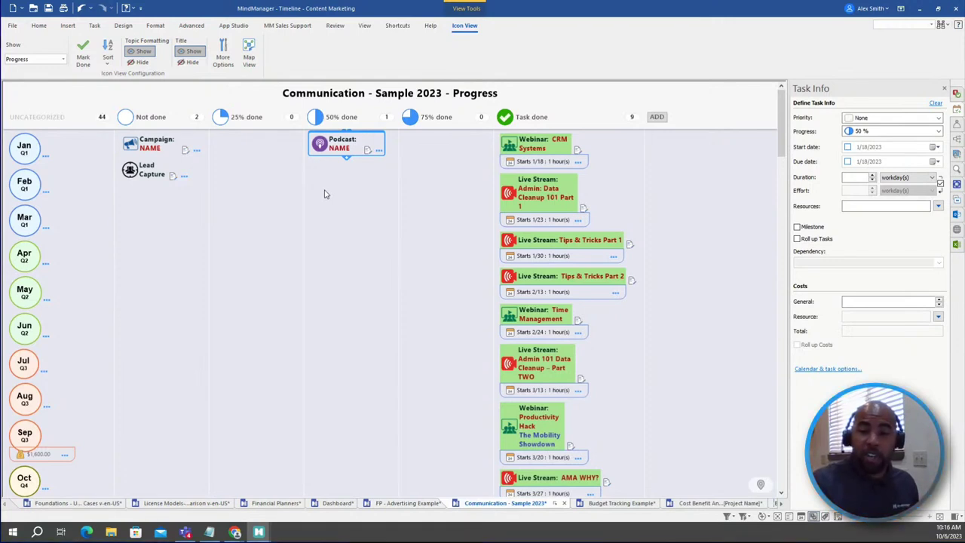
Step: Return the Communication - Sample 2023 map to Map view and show its Gantt Pro chart
click(63, 59)
click(64, 61)
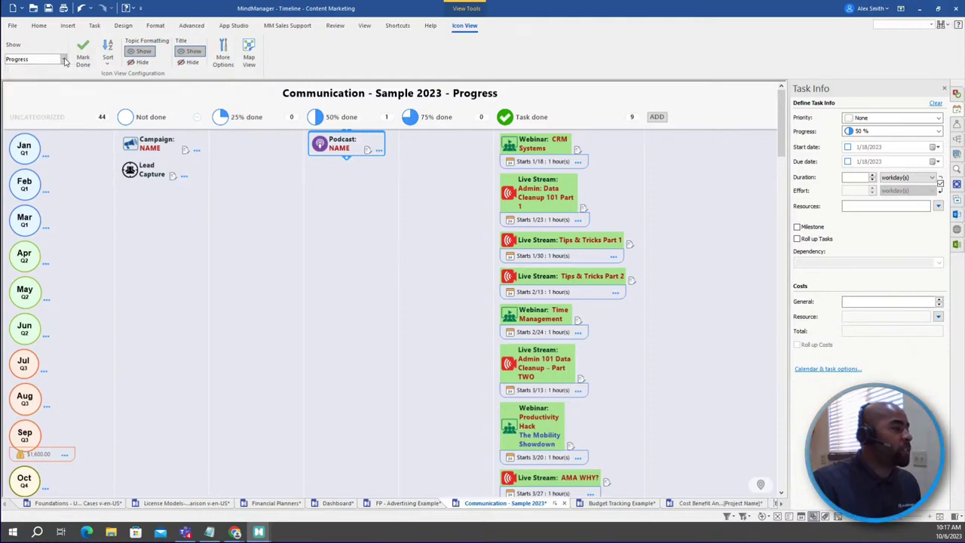
click(251, 63)
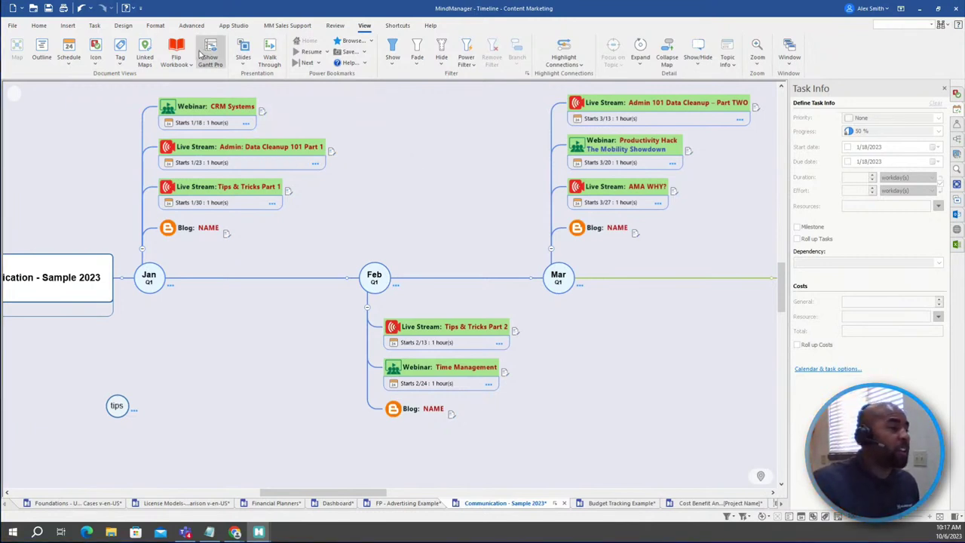
click(214, 64)
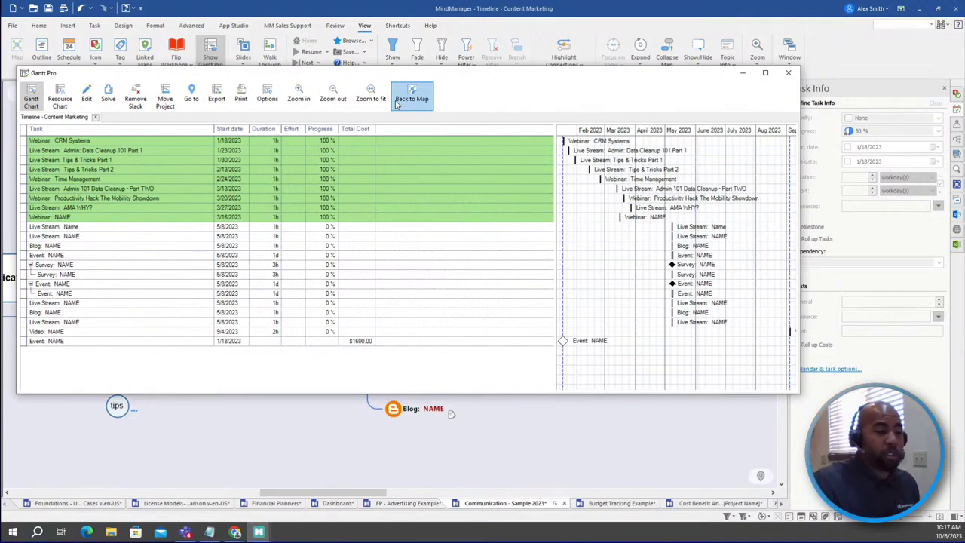
Step: Examine the Gantt chart's export options, including the image exports, and minimize the Gantt Pro window
click(216, 97)
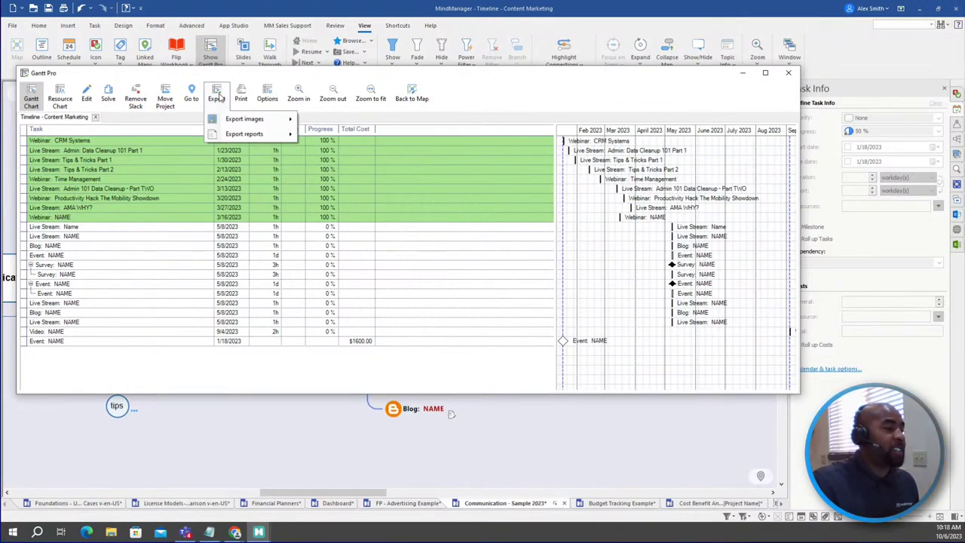
click(218, 97)
click(217, 97)
click(217, 96)
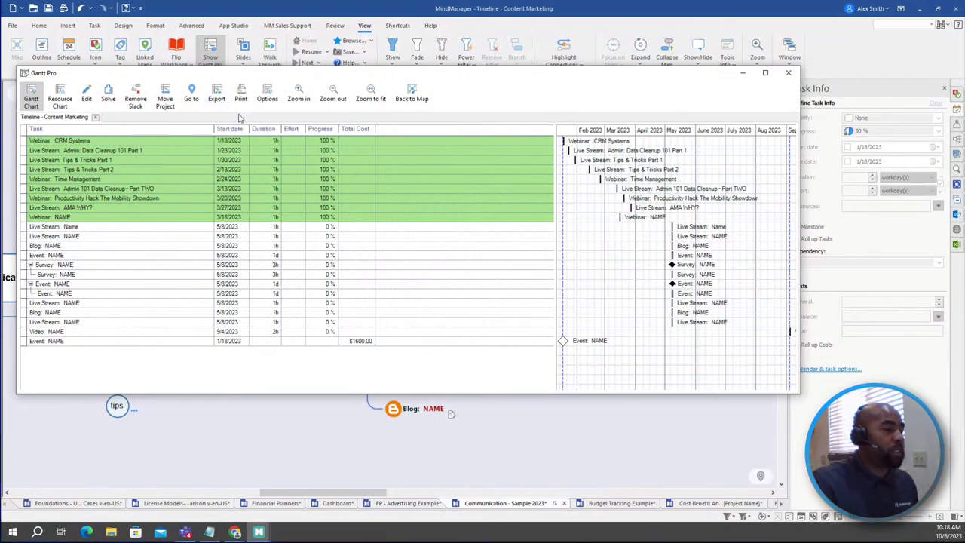
click(217, 97)
mouse_move(233, 121)
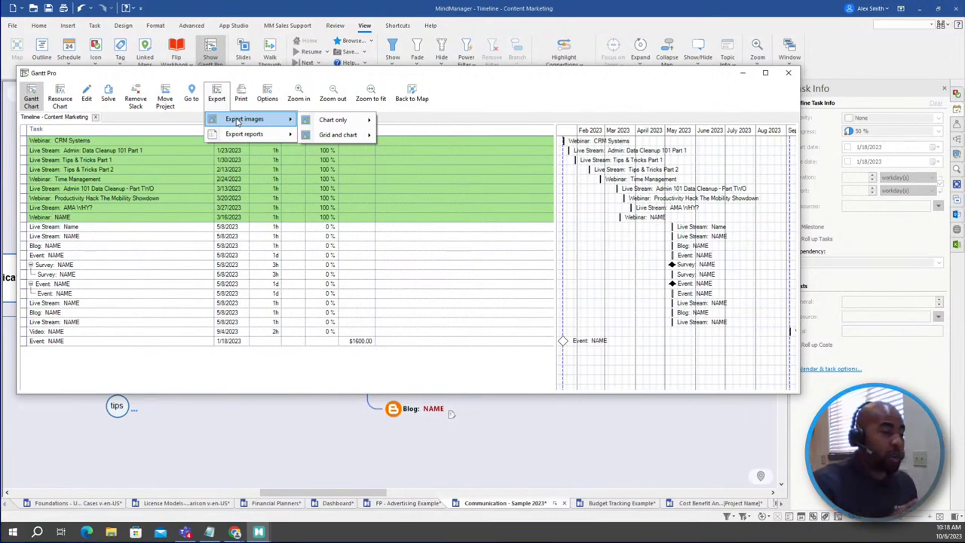
key(Escape)
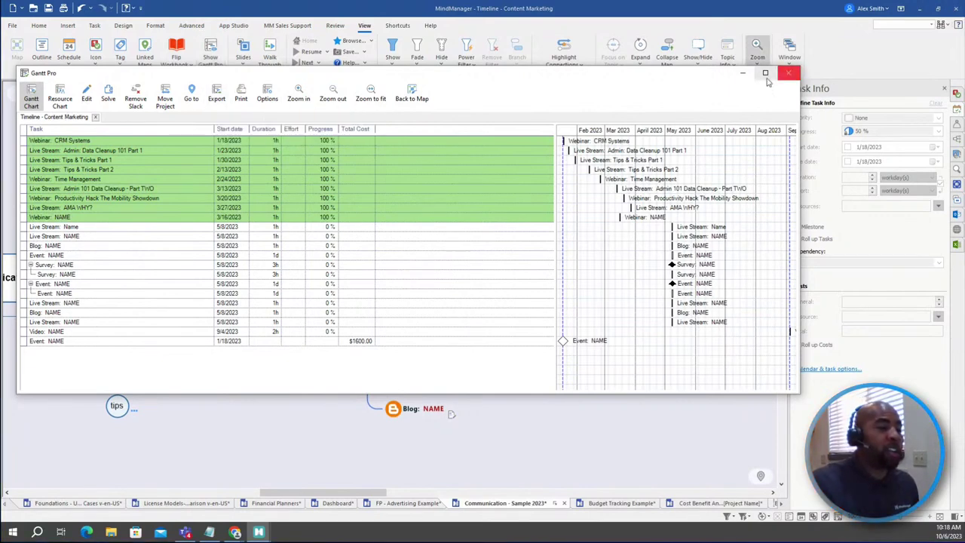
click(743, 73)
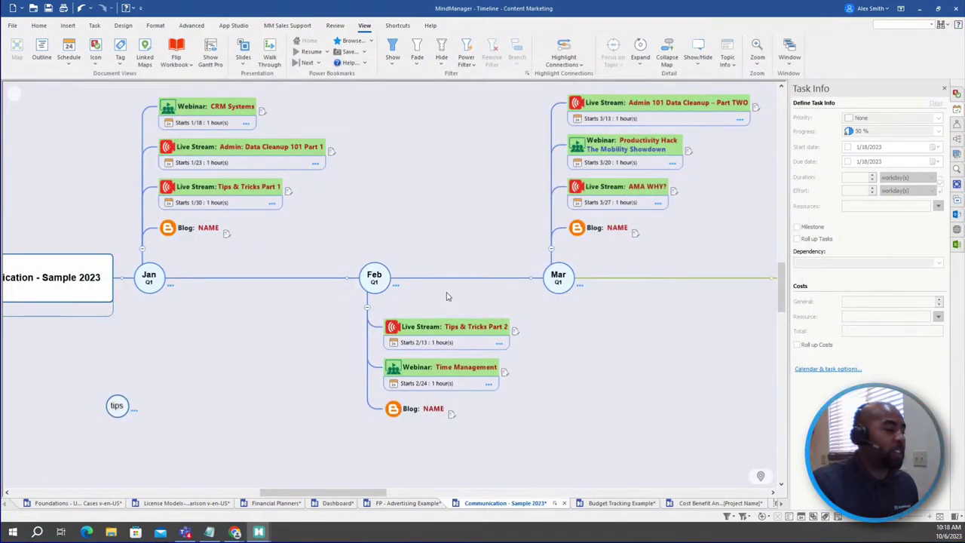
Step: View the map in Tag view by General Tags and by Kanban, and return to Map view
click(562, 279)
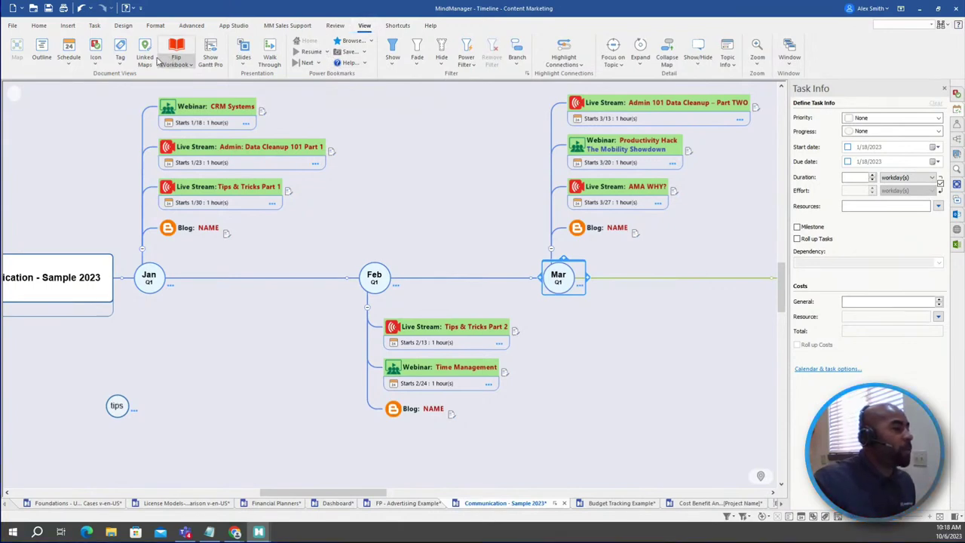
click(121, 51)
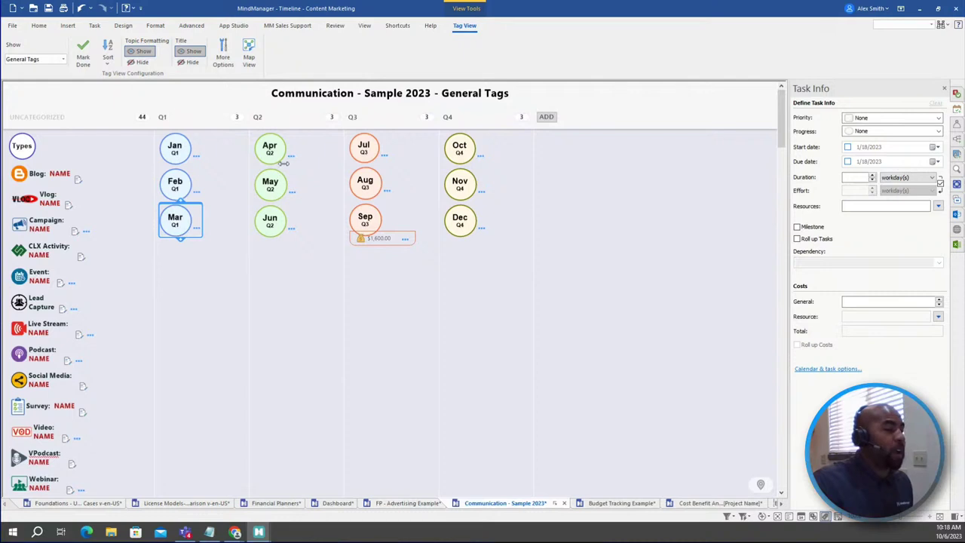
click(63, 59)
click(54, 84)
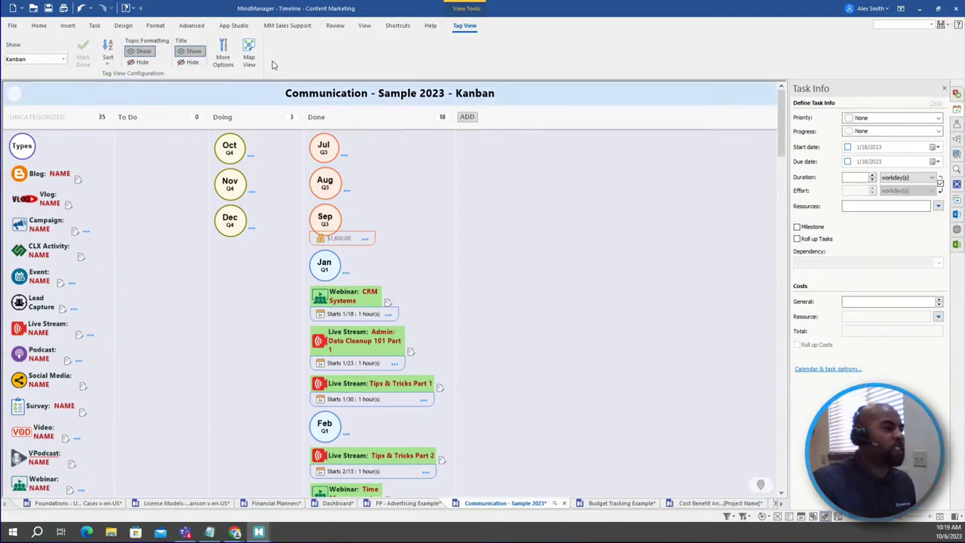
click(249, 58)
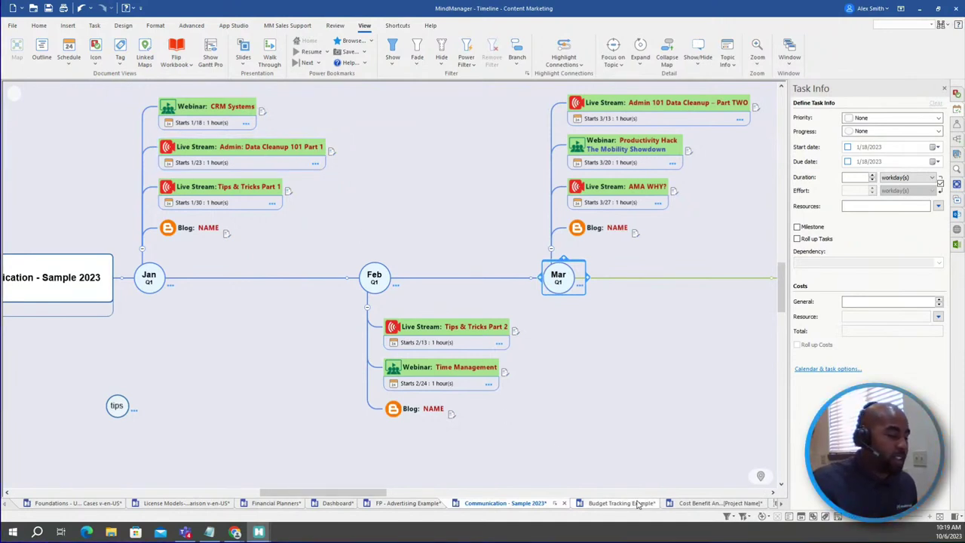
Step: Switch to the FP - Advertising Example map and examine the Project topic and the PPC relationships to LinkedIn and Facebook
click(407, 503)
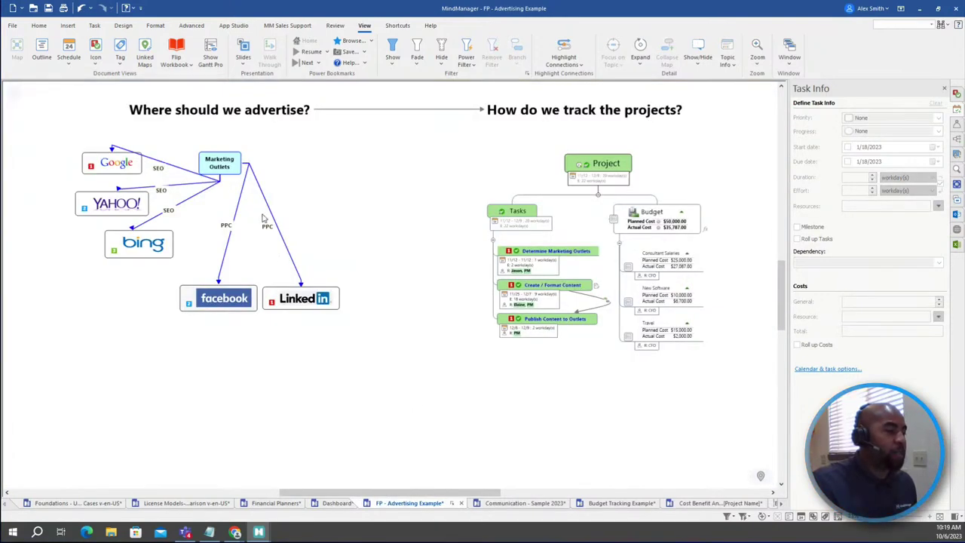
click(612, 162)
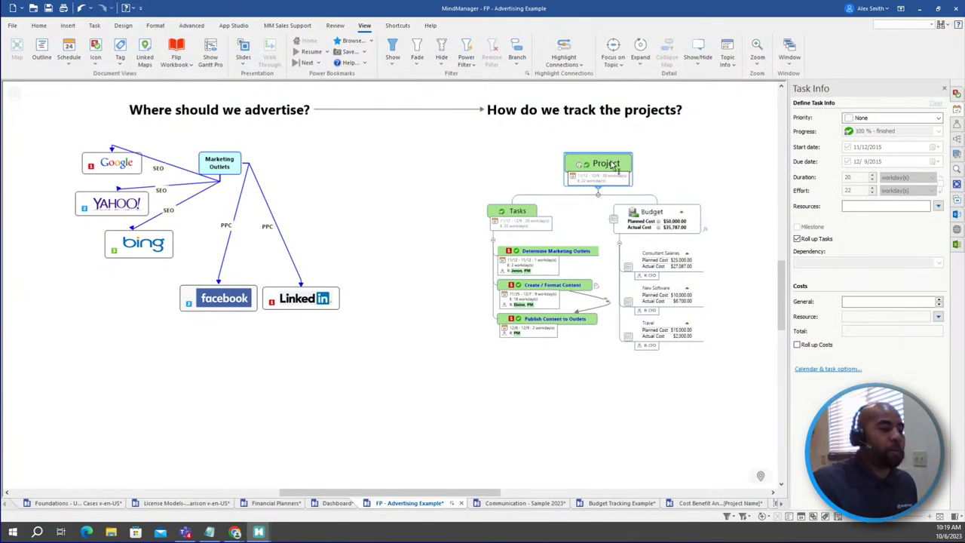
mouse_move(603, 178)
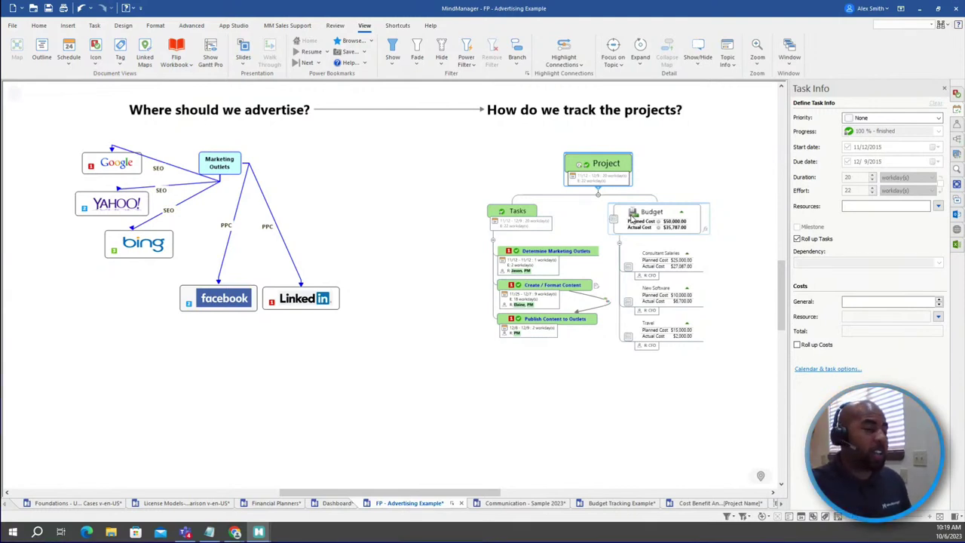
click(273, 220)
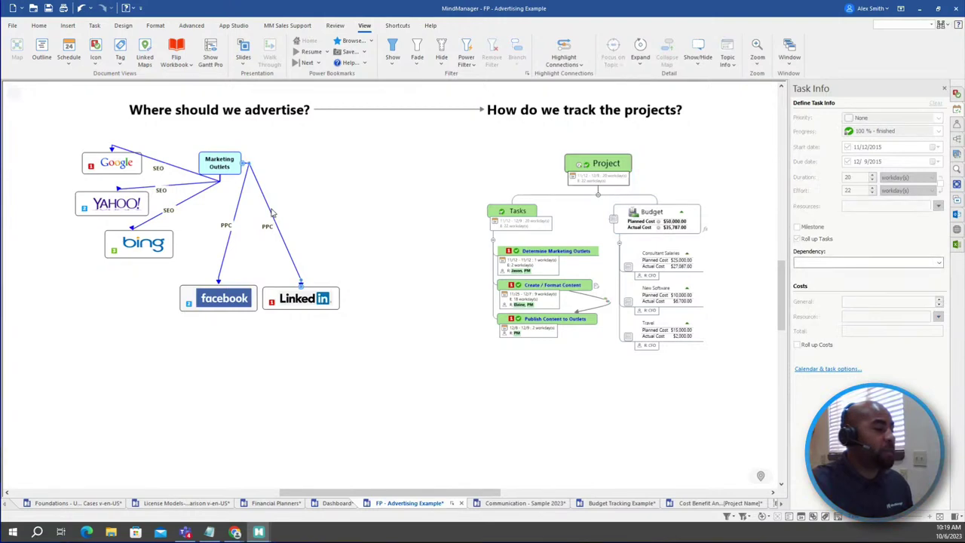
click(237, 214)
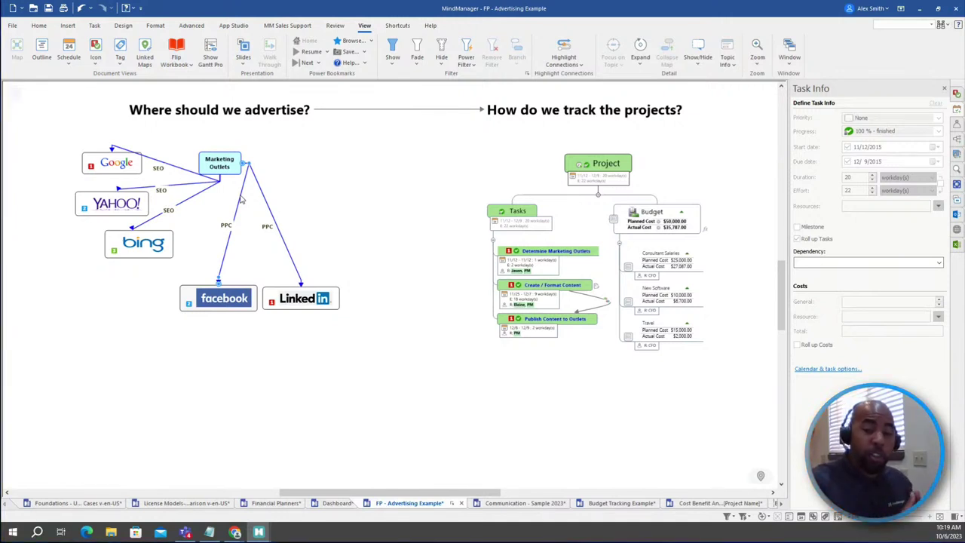
Step: Collapse and re-expand the Tasks branch under Project, and select the Project topic
click(495, 242)
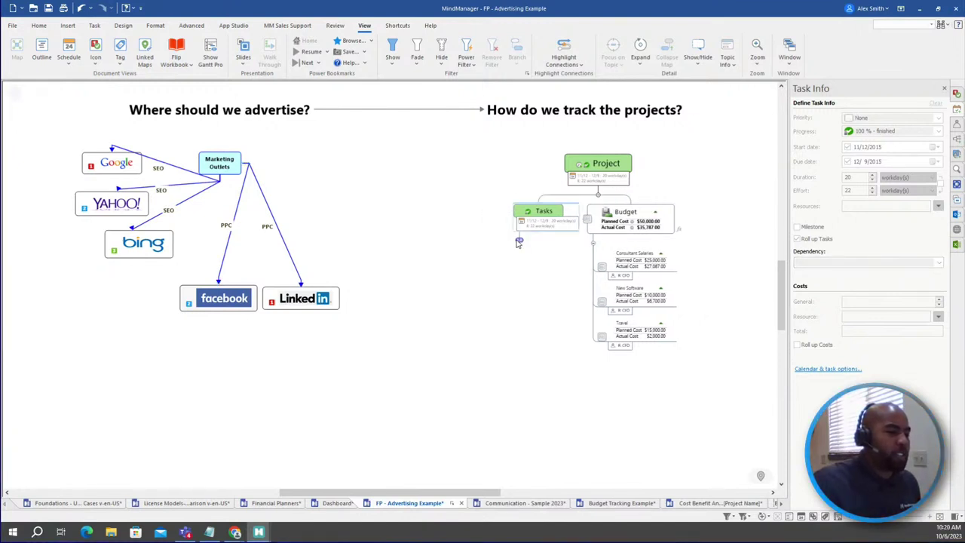
click(518, 244)
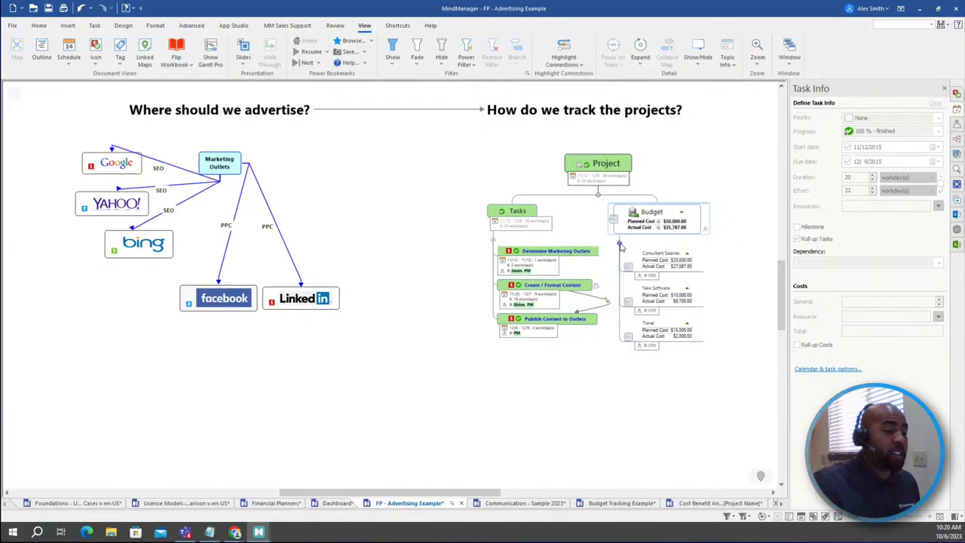
click(602, 172)
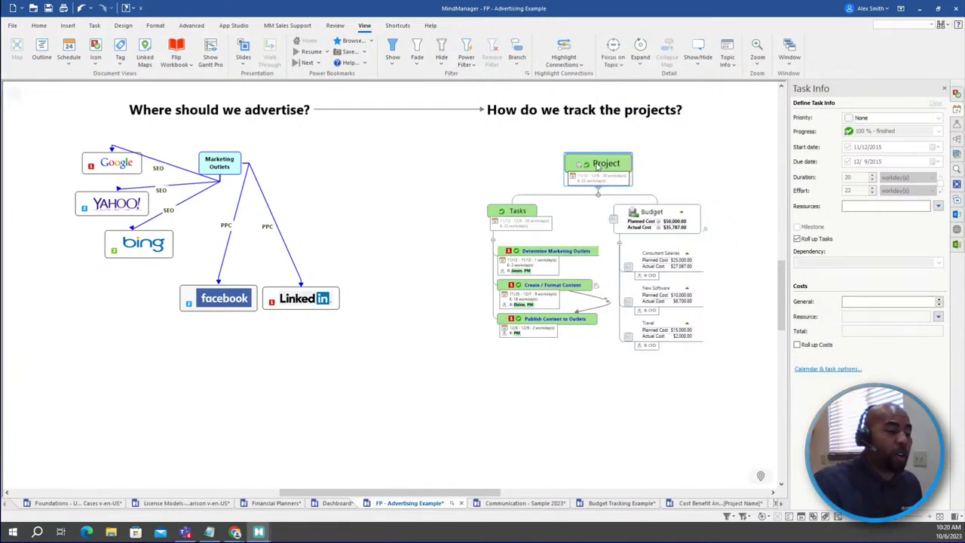
Step: Reset the three subtopics under Tasks to 0% progress and check the rolled-up progress on the Project topic
mouse_move(596, 178)
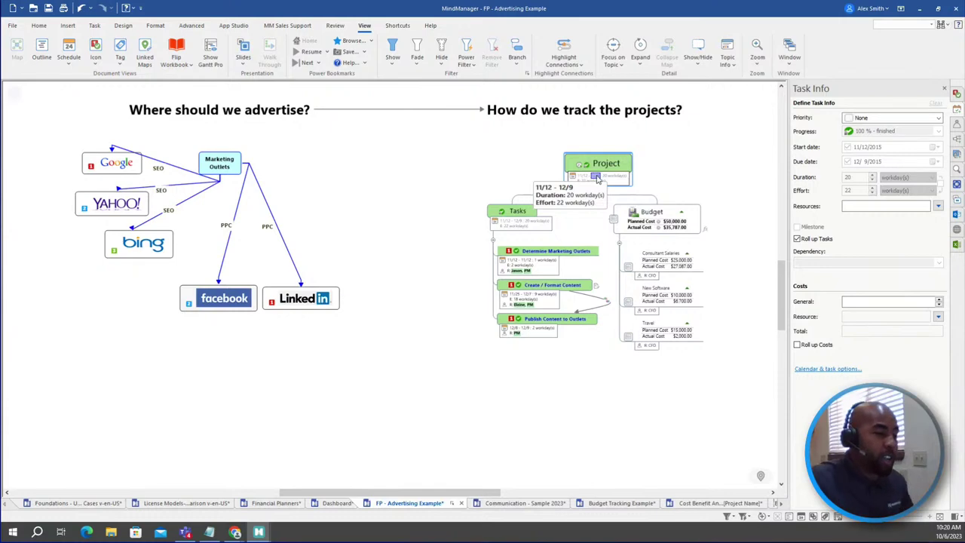
scroll(598, 178, up, 4)
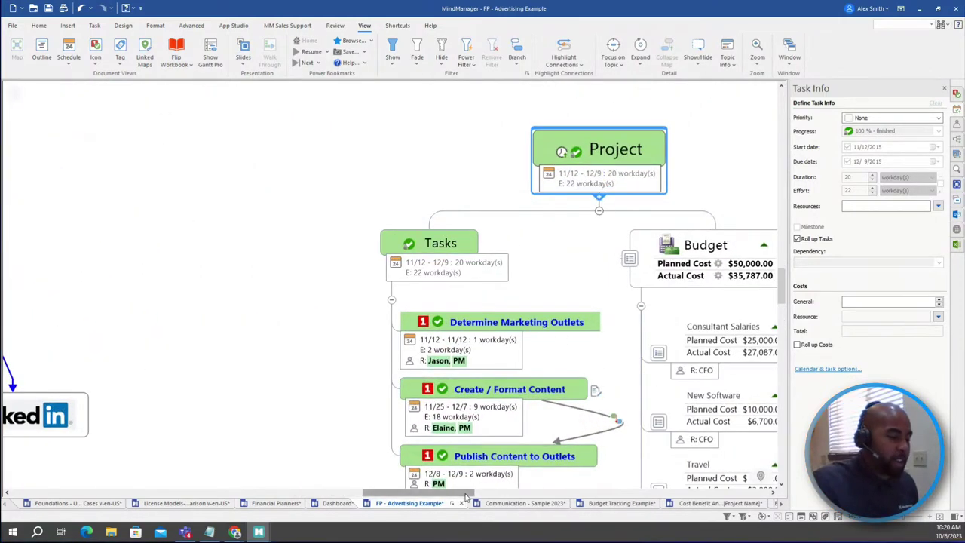
scroll(530, 496, right, 3)
scroll(423, 248, down, 2)
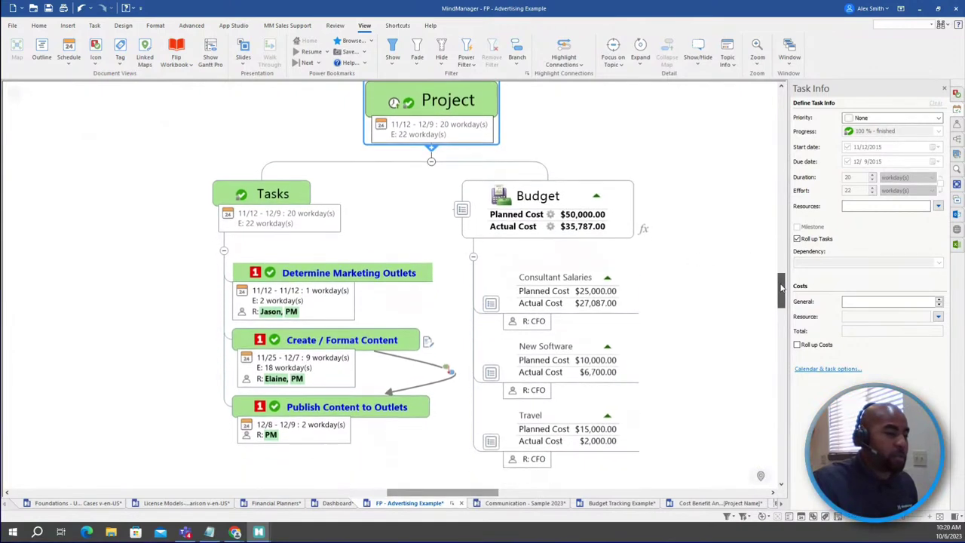
click(285, 184)
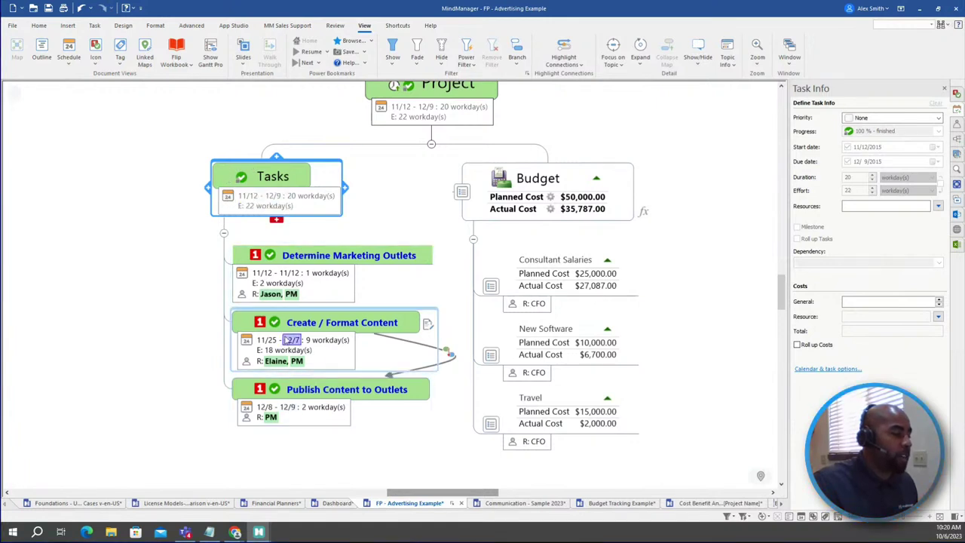
click(274, 322)
click(263, 255)
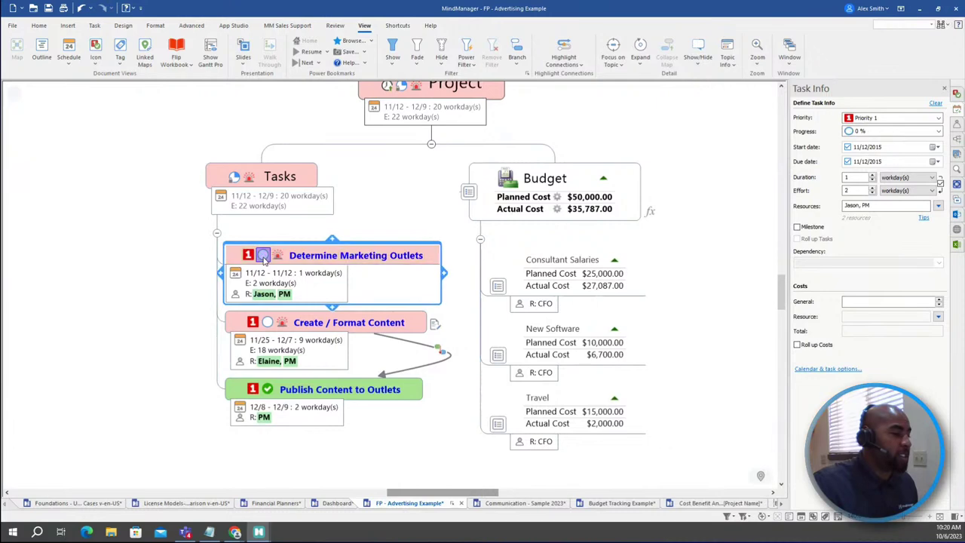
click(267, 389)
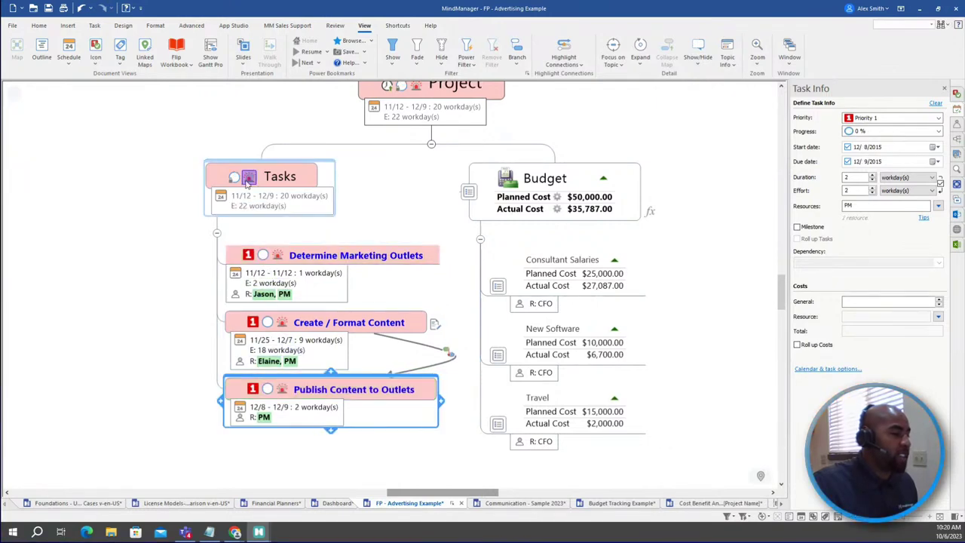
scroll(339, 211, up, 2)
click(401, 237)
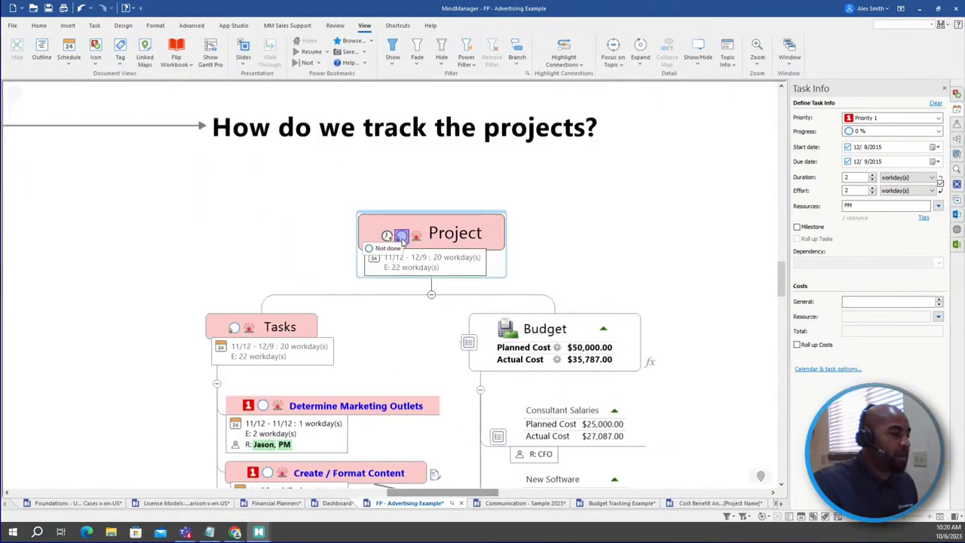
scroll(401, 240, down, 1)
scroll(402, 242, down, 2)
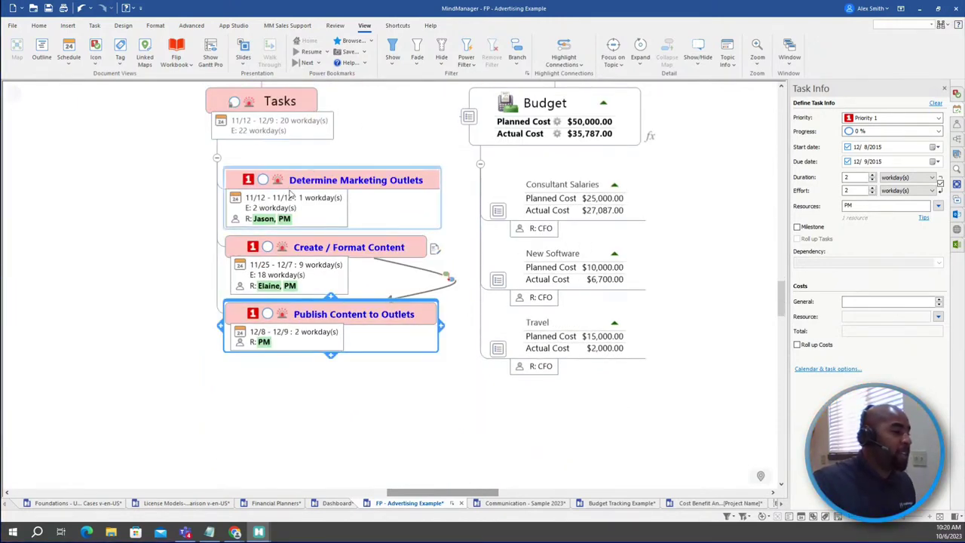
Step: Mark Determine Marketing Outlets, Create / Format Content and Publish Content to Outlets as Task done
mouse_move(281, 202)
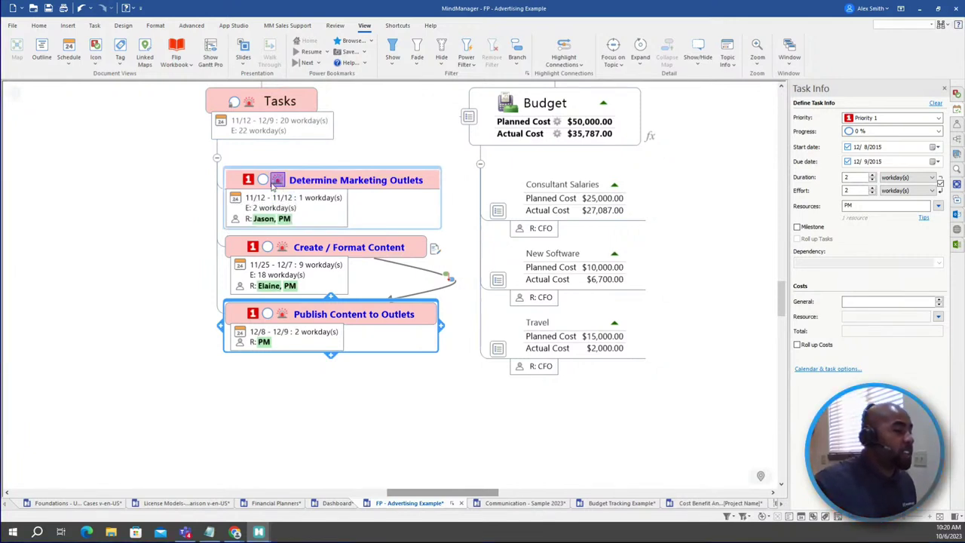
click(264, 181)
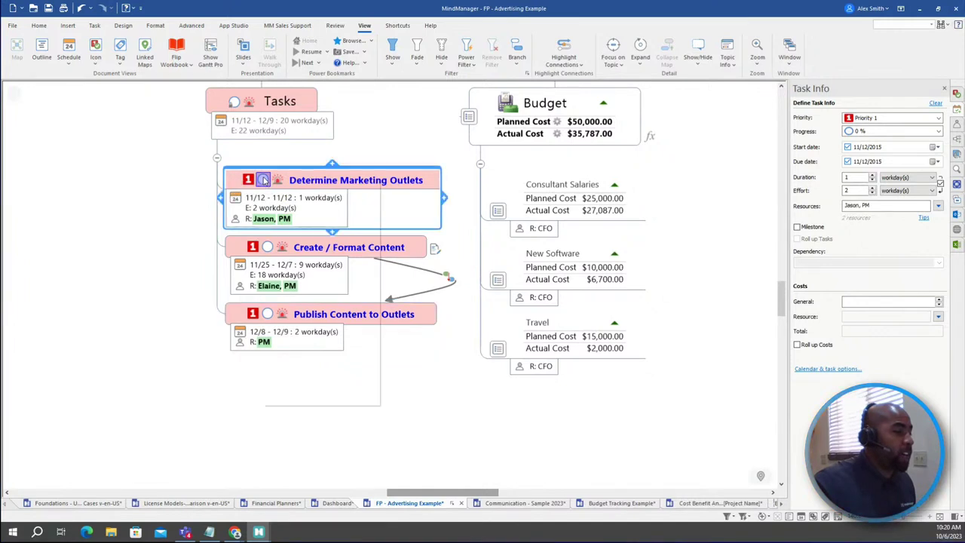
click(305, 256)
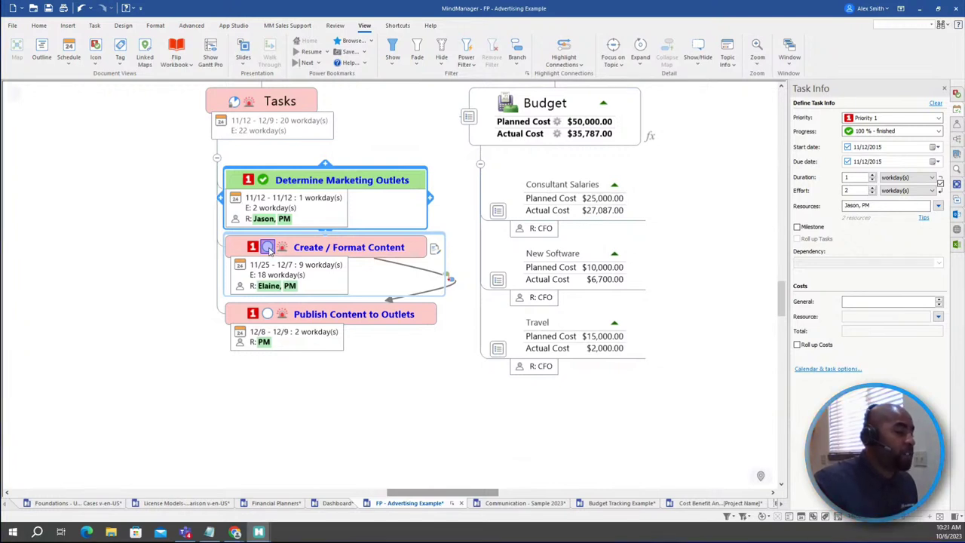
click(268, 248)
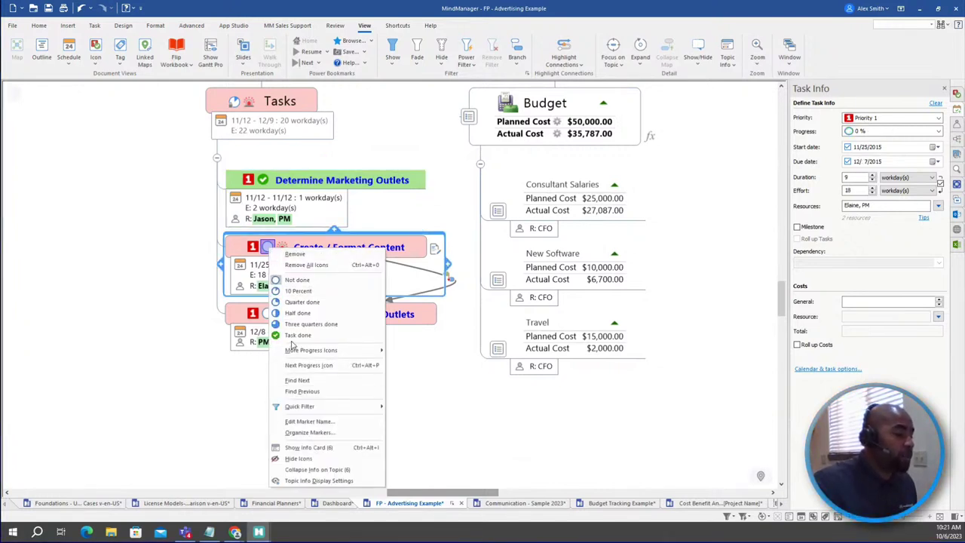
click(293, 342)
click(271, 314)
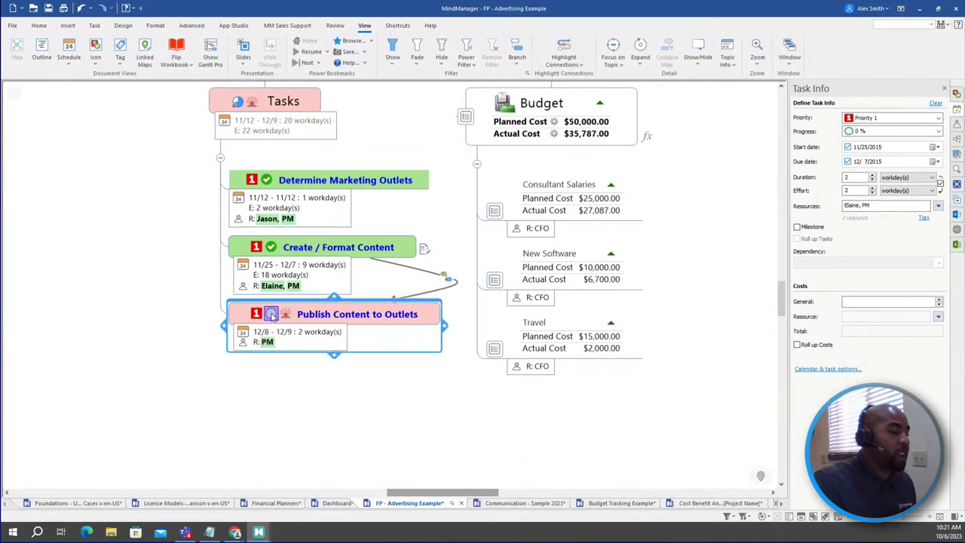
click(297, 162)
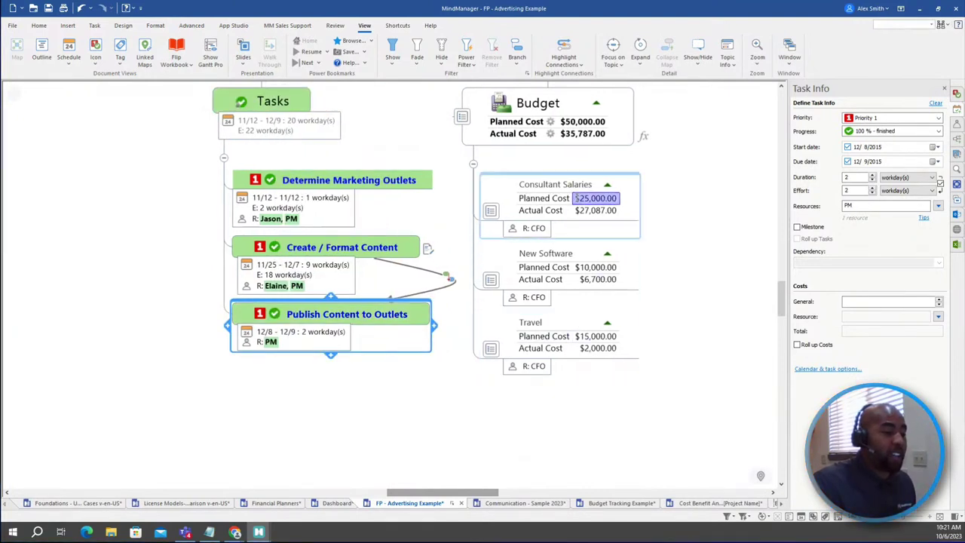
Step: Select the Budget topic and start a new SmartRule titled 20k
click(520, 98)
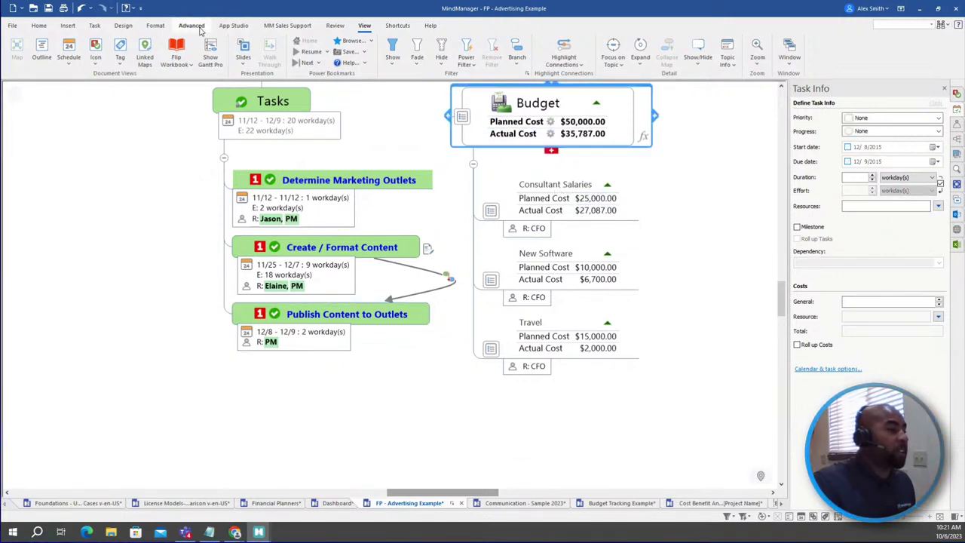
click(198, 29)
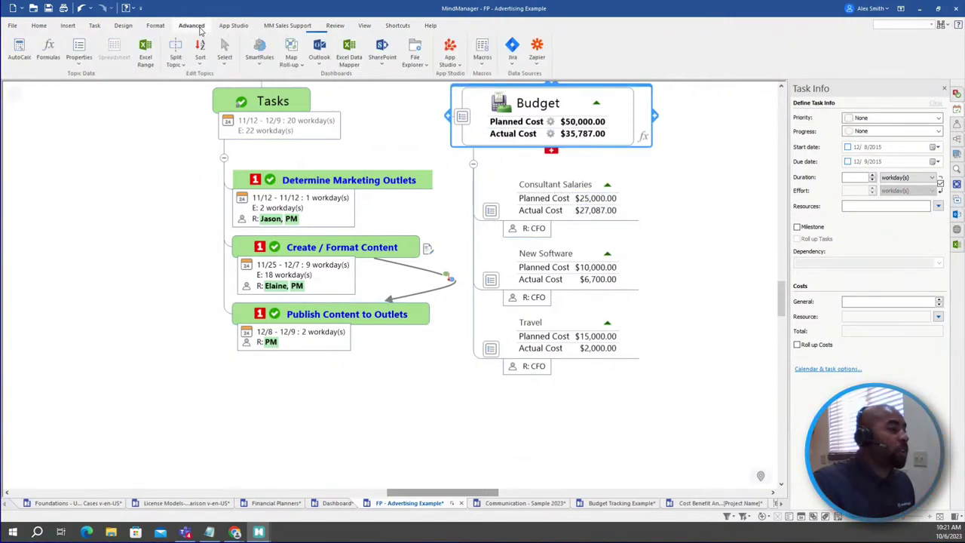
click(267, 68)
click(271, 75)
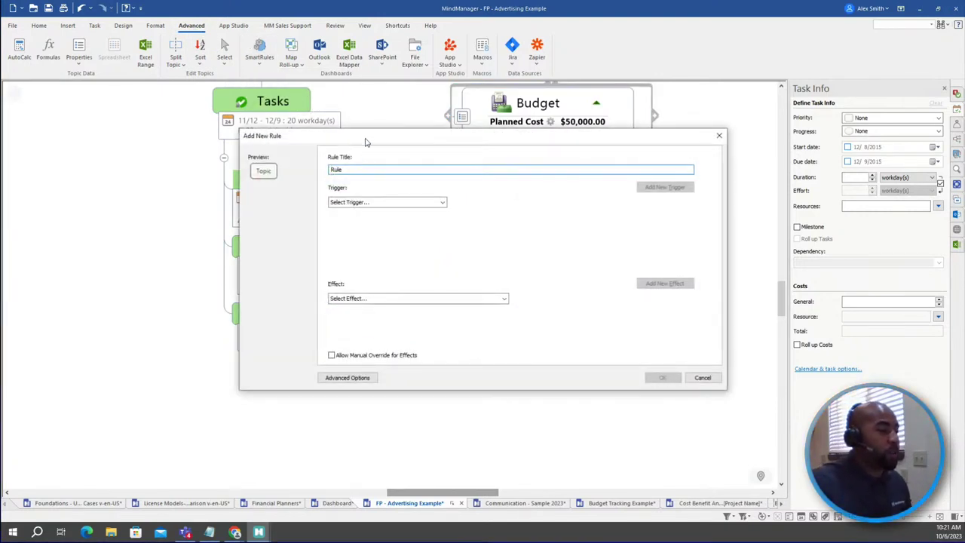
drag(366, 141, 381, 184)
double_click(379, 211)
text(20k)
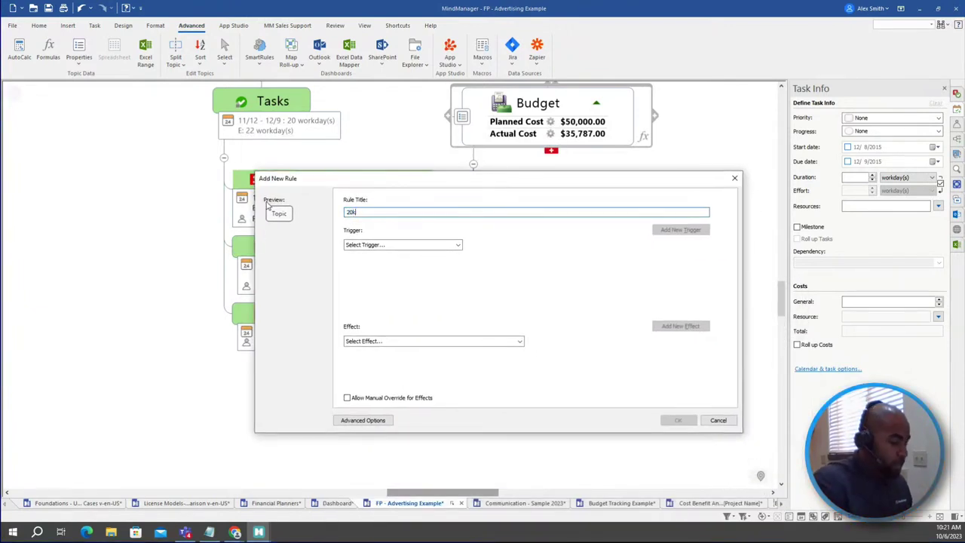
Step: Set the rule's trigger to the Actual Cost (Currency) property being greater than or equal to 20000
click(422, 245)
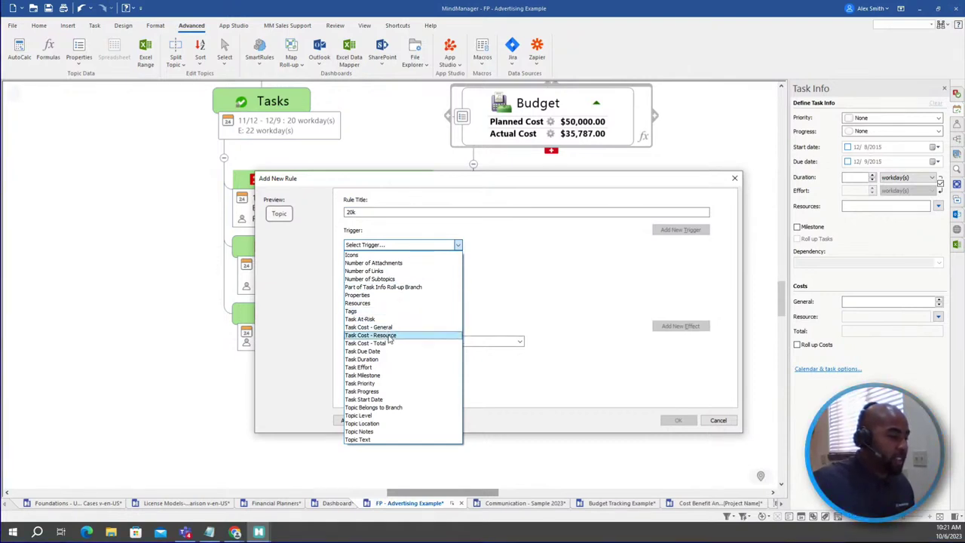
click(362, 295)
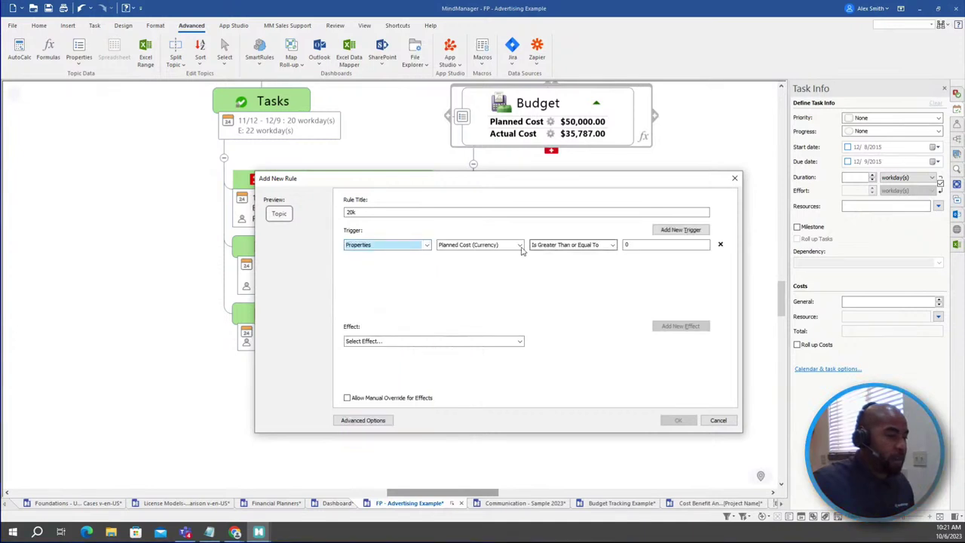
drag(491, 185, 485, 255)
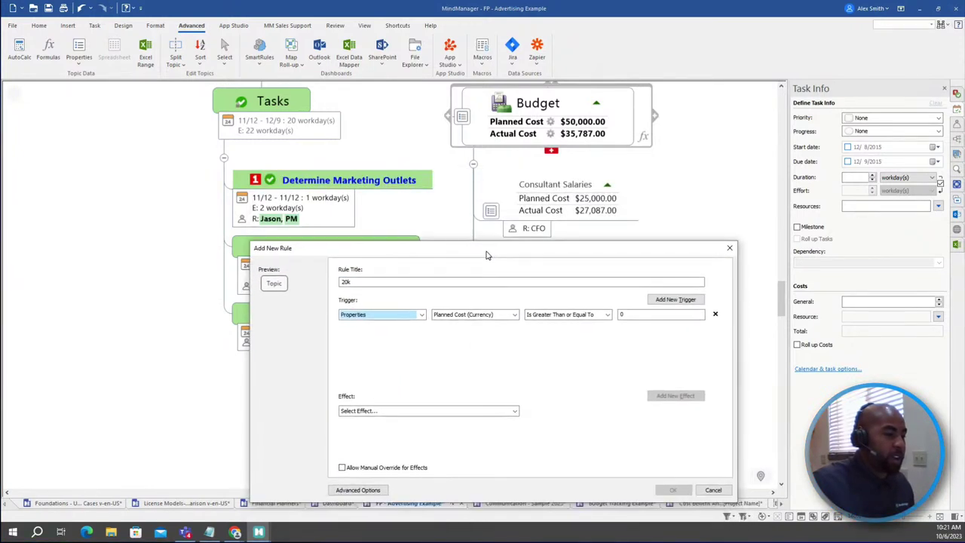
click(515, 315)
click(468, 333)
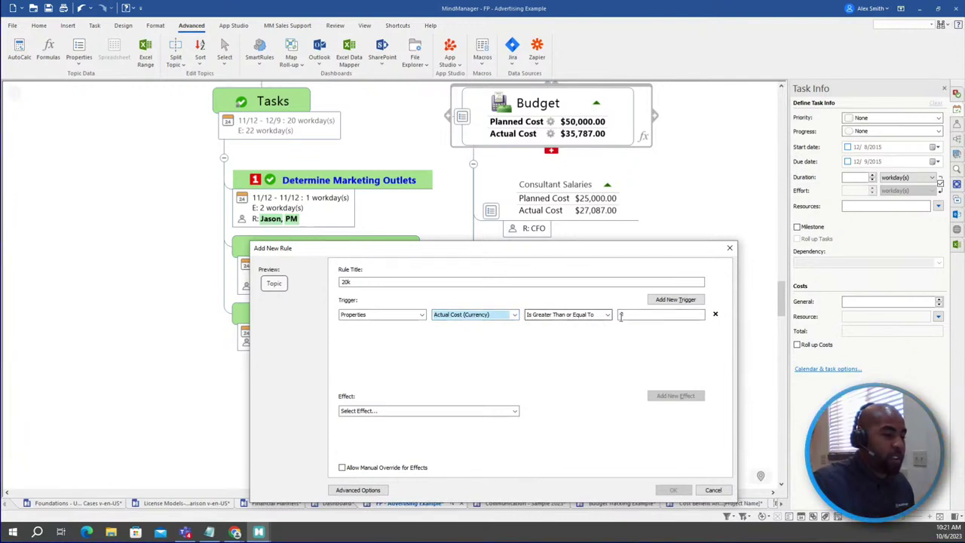
key(Tab)
key(Tab)
text(2)
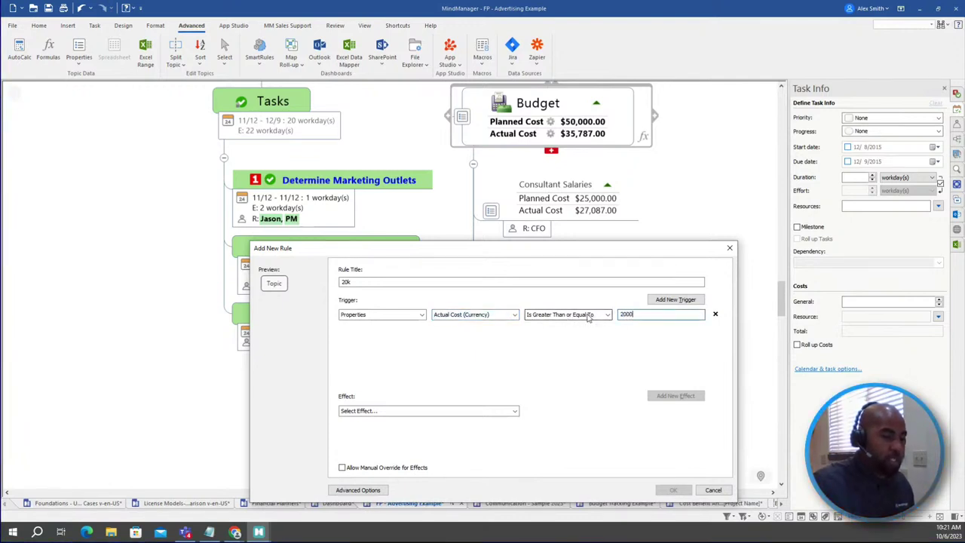
Step: Add a Fill Color effect with an amber yellow fill to the rule
click(516, 411)
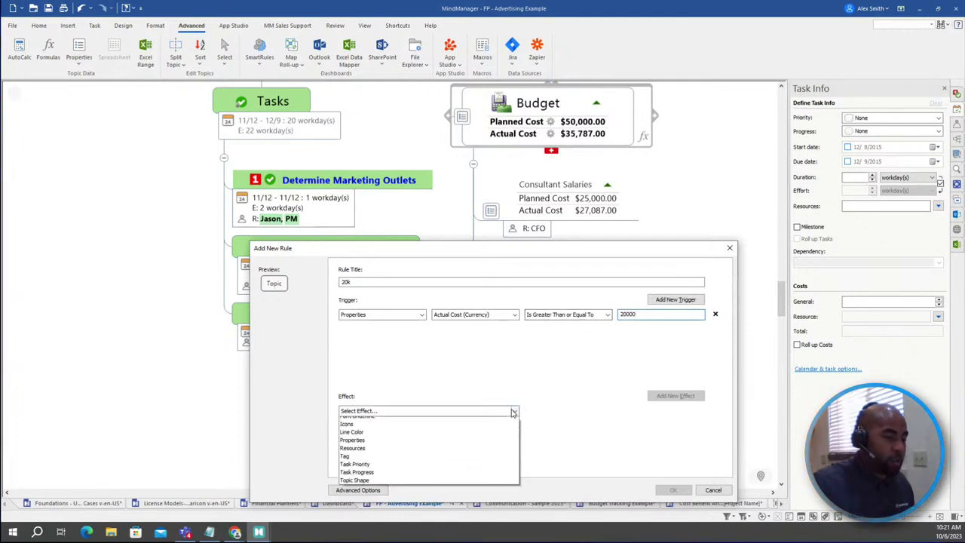
click(377, 423)
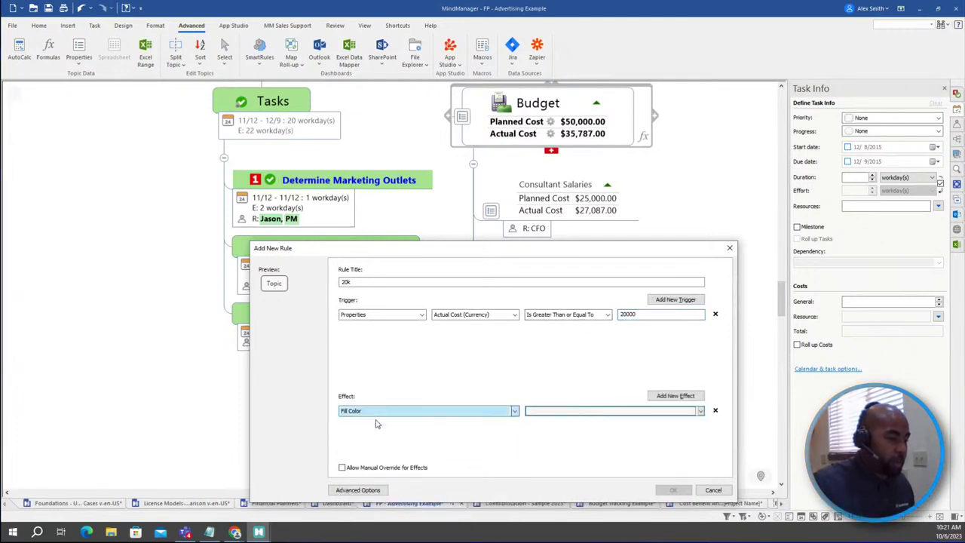
click(700, 411)
click(610, 449)
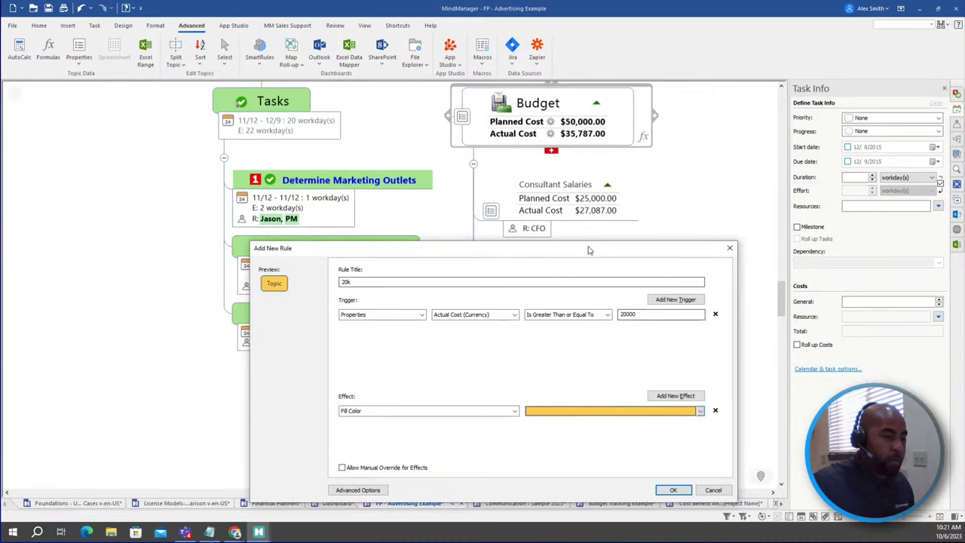
drag(585, 248, 521, 174)
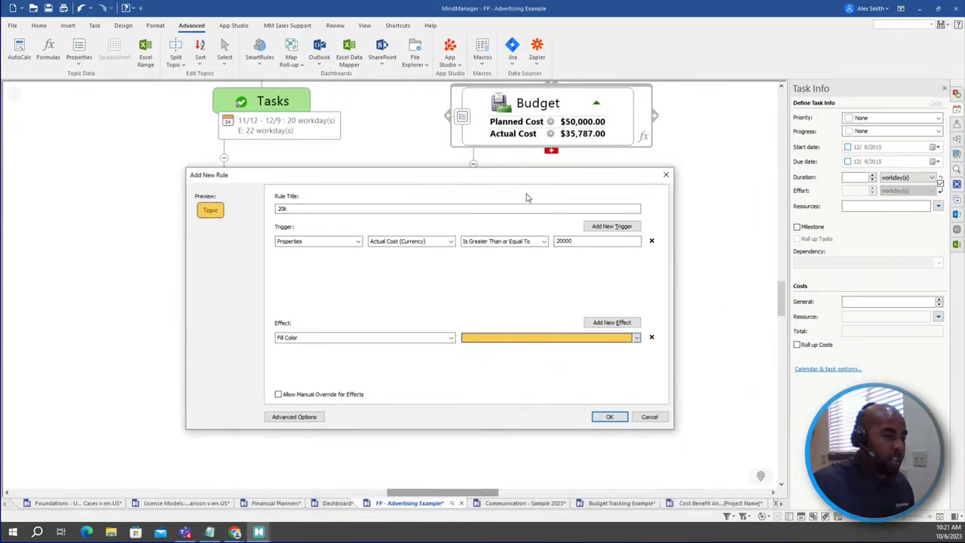
Step: Add a second effect to the rule that places the yellow warning triangle icon on matching topics
click(622, 323)
click(450, 352)
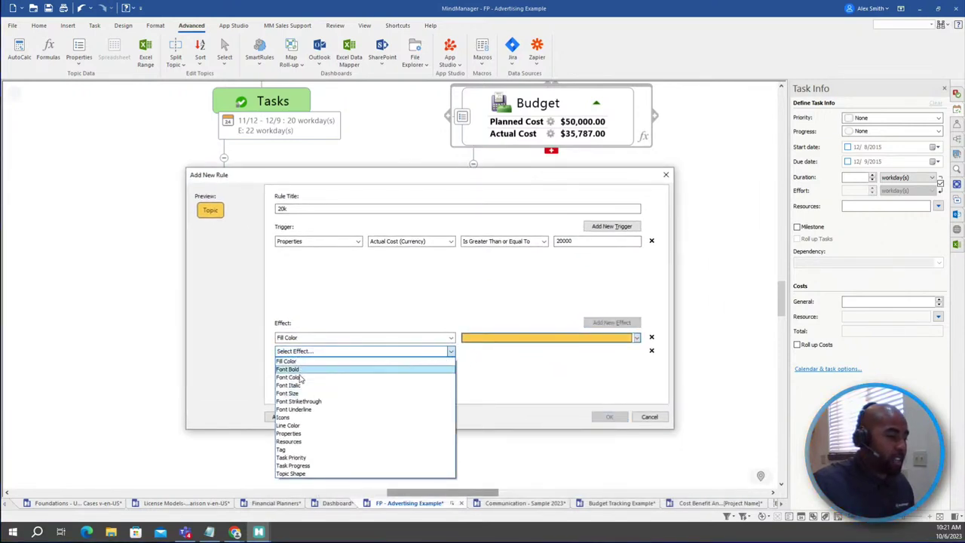
click(302, 417)
click(636, 351)
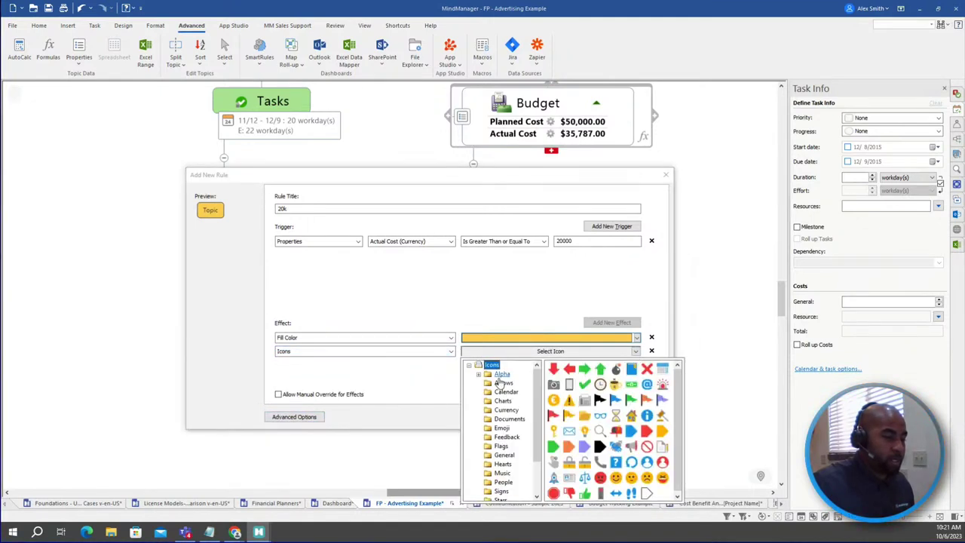
click(569, 399)
drag(493, 185, 429, 204)
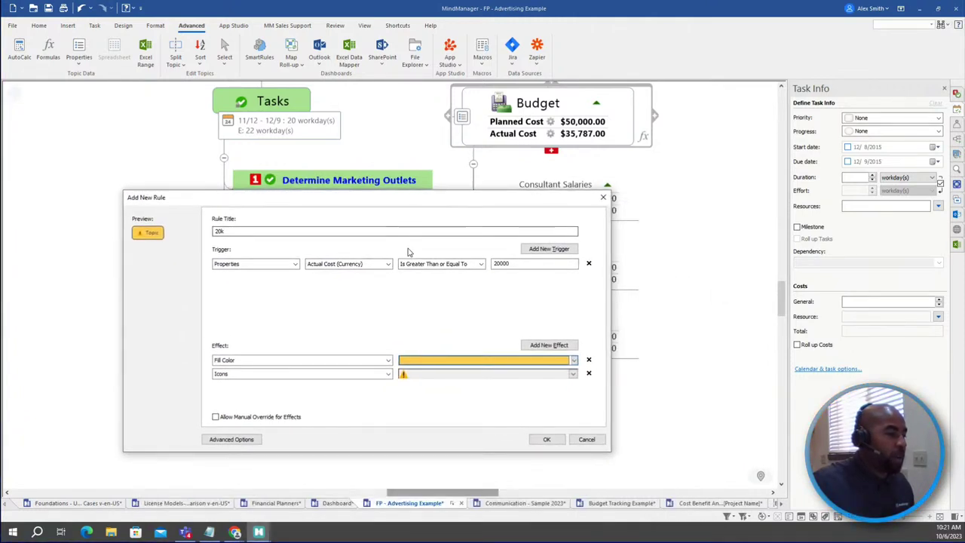
Step: Add a Resources effect that adds a person's name, apply the rule, and check the Budget and Consultant Salaries topics
click(541, 346)
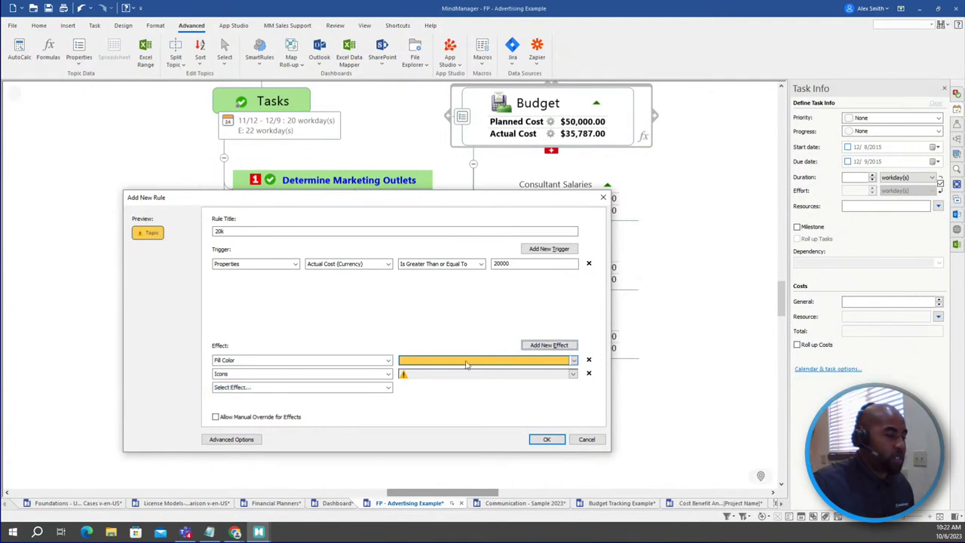
click(387, 388)
click(240, 477)
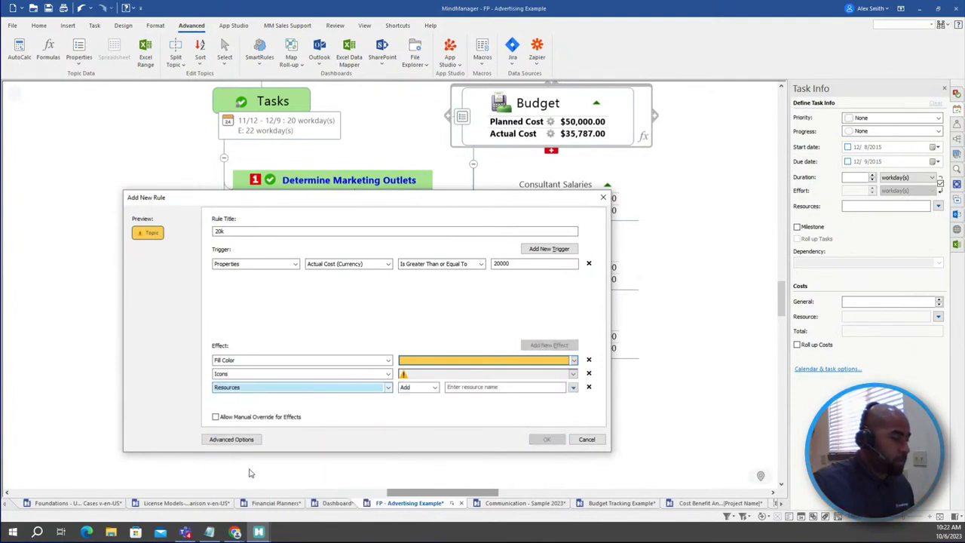
click(466, 388)
text(Alex)
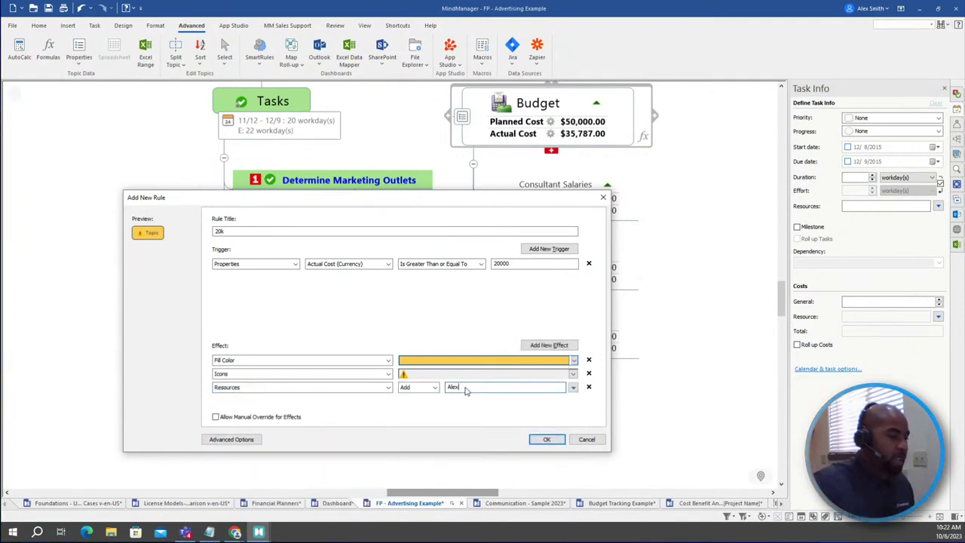
drag(467, 189, 330, 134)
click(409, 384)
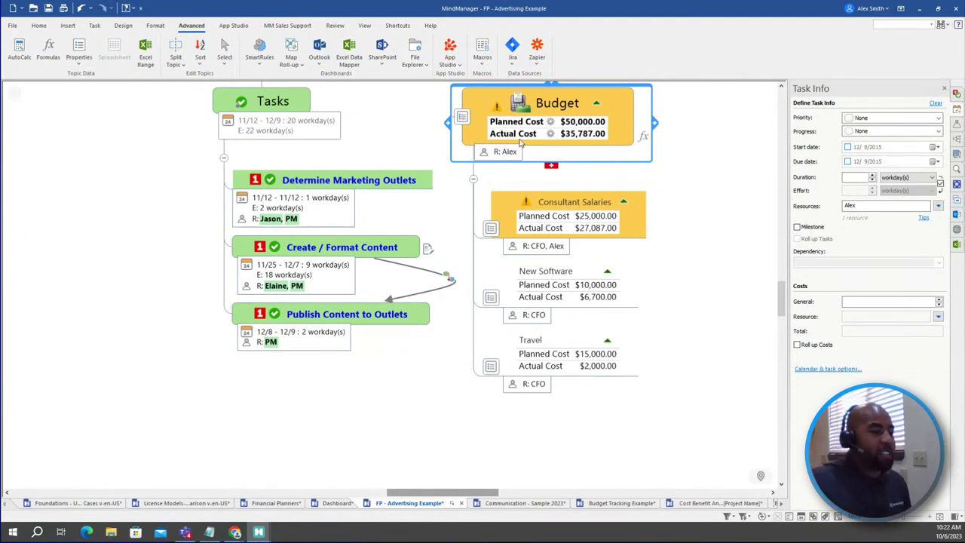
double_click(548, 248)
double_click(556, 246)
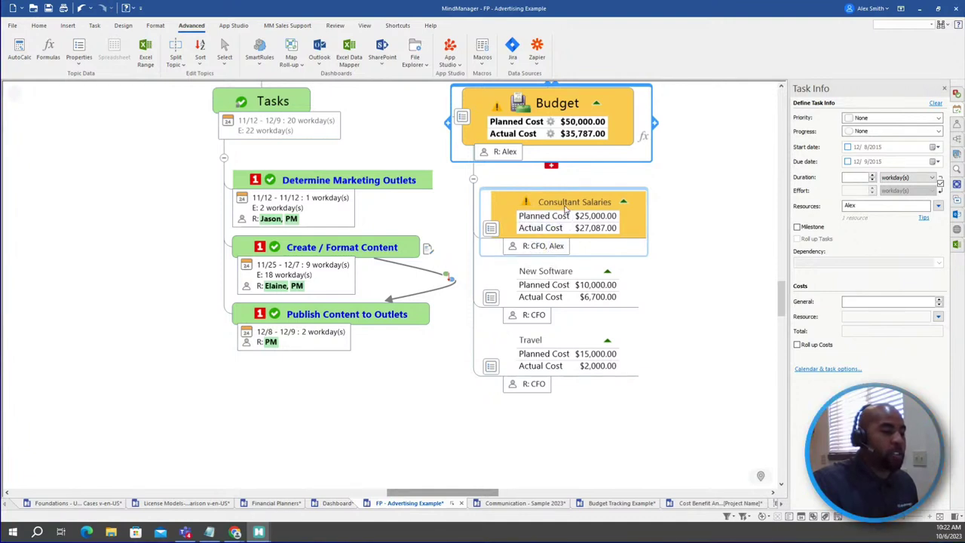
Step: Review the whole project tracking section of the advertising map, including its heading and the Tasks and Budget branches
scroll(632, 180, up, 2)
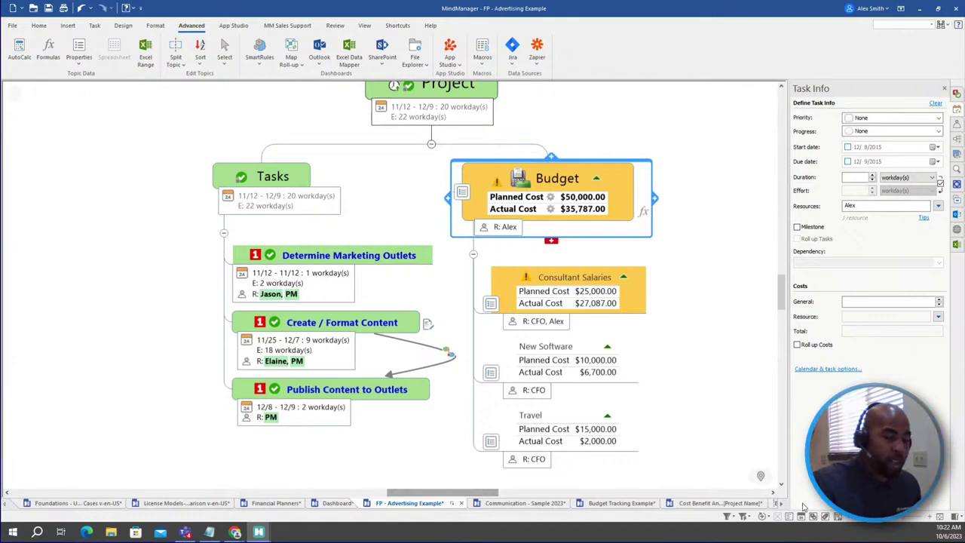
click(872, 520)
click(872, 520)
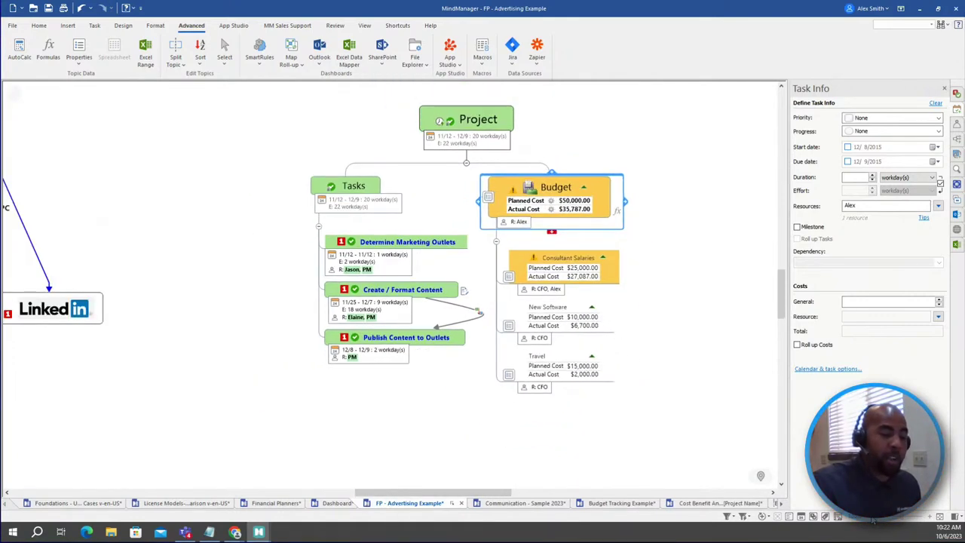
click(873, 521)
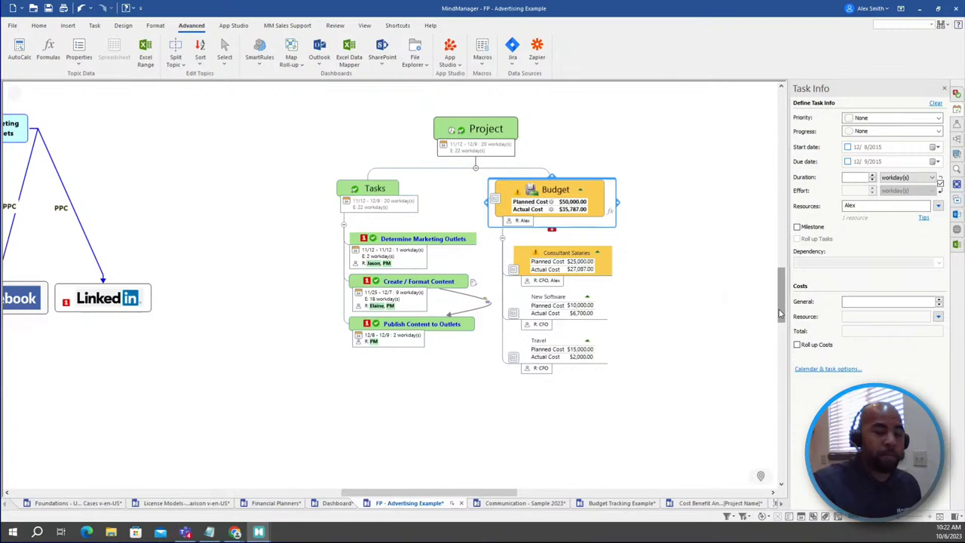
drag(781, 313, 780, 308)
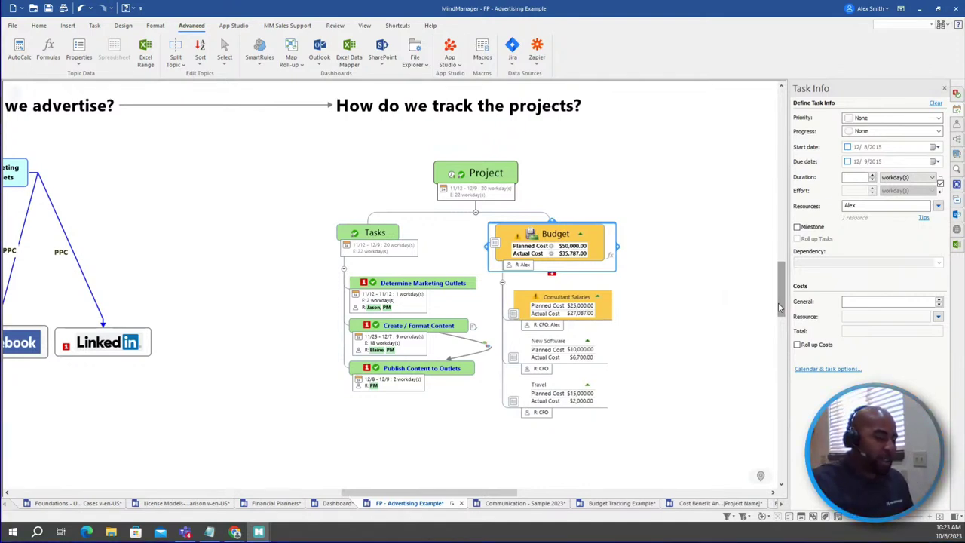
Step: Switch to the Communication - Sample 2023 map and look over its timeline from March to June
click(514, 503)
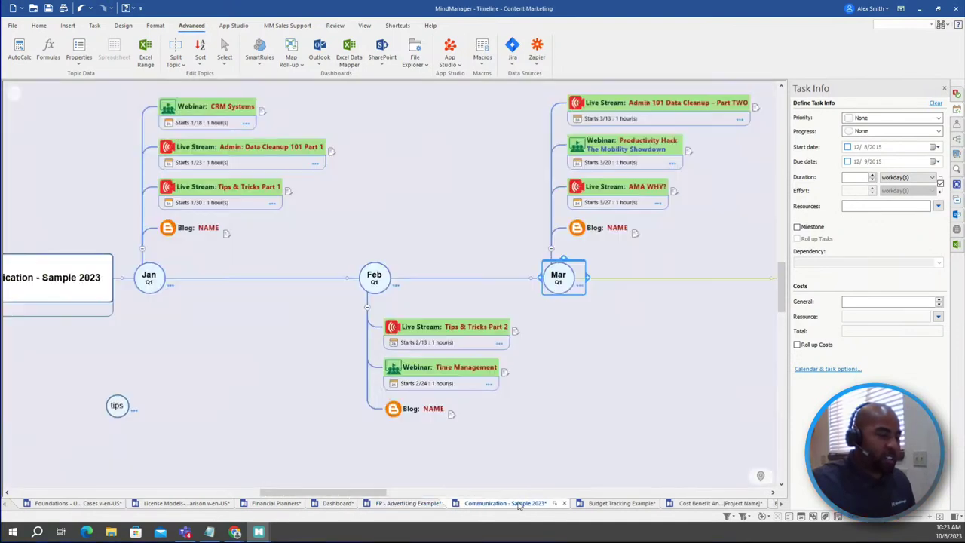
drag(336, 494, 399, 481)
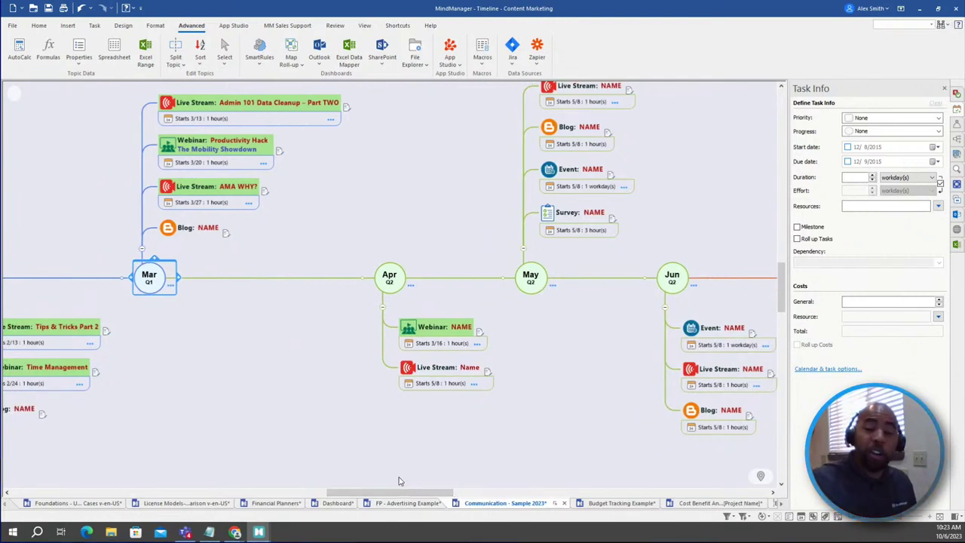